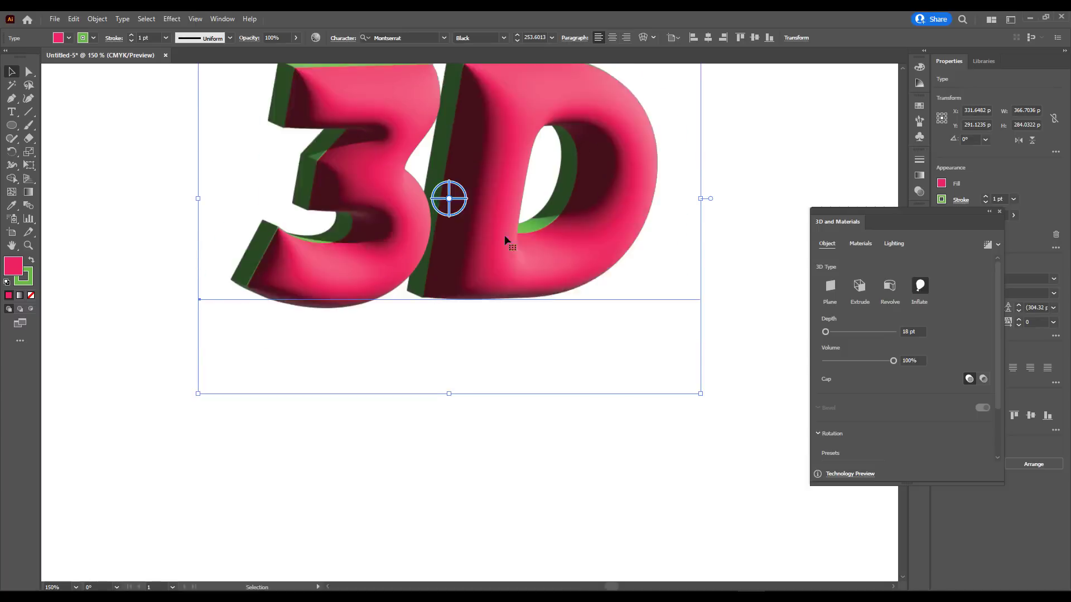
Increase the inflated 3D text's depth to 30 pt and deselect it.
type("30")
key("Return")
key("ctrl+0")
left_click(220, 387)
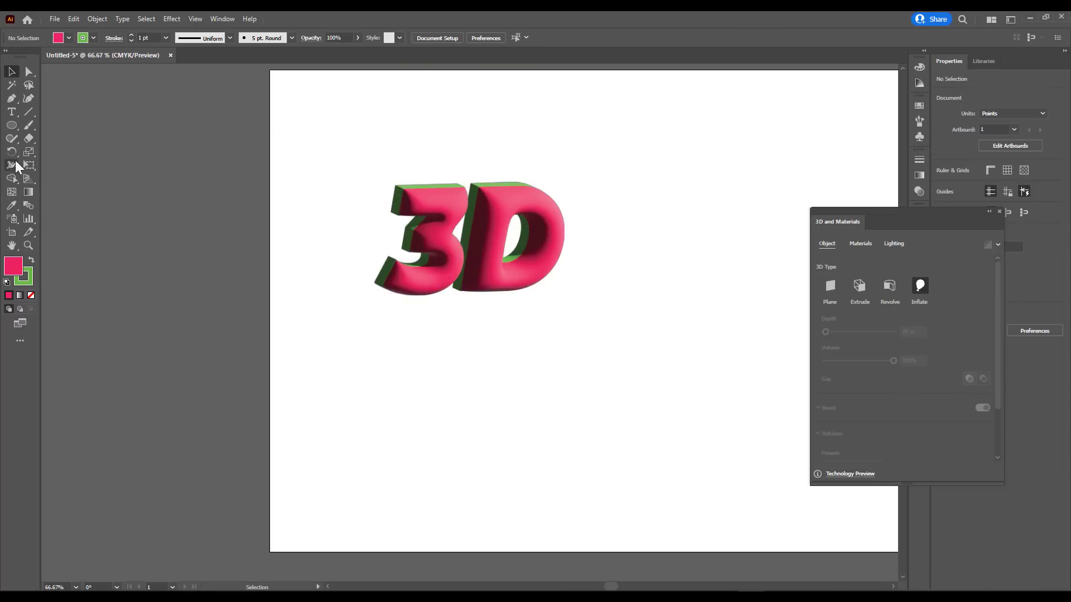
left_click(11, 101)
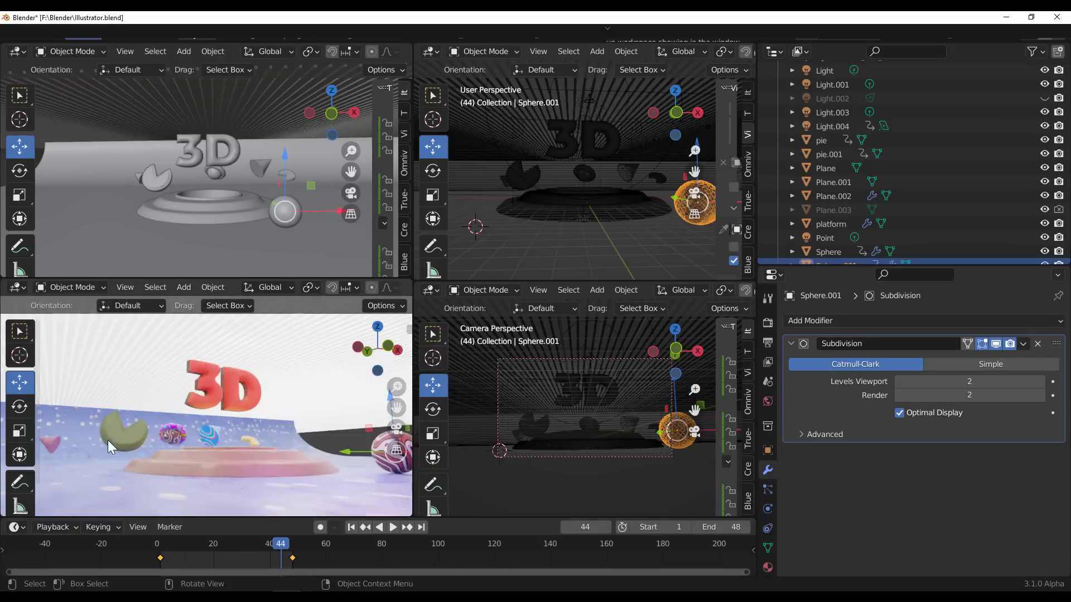
left_click(292, 557)
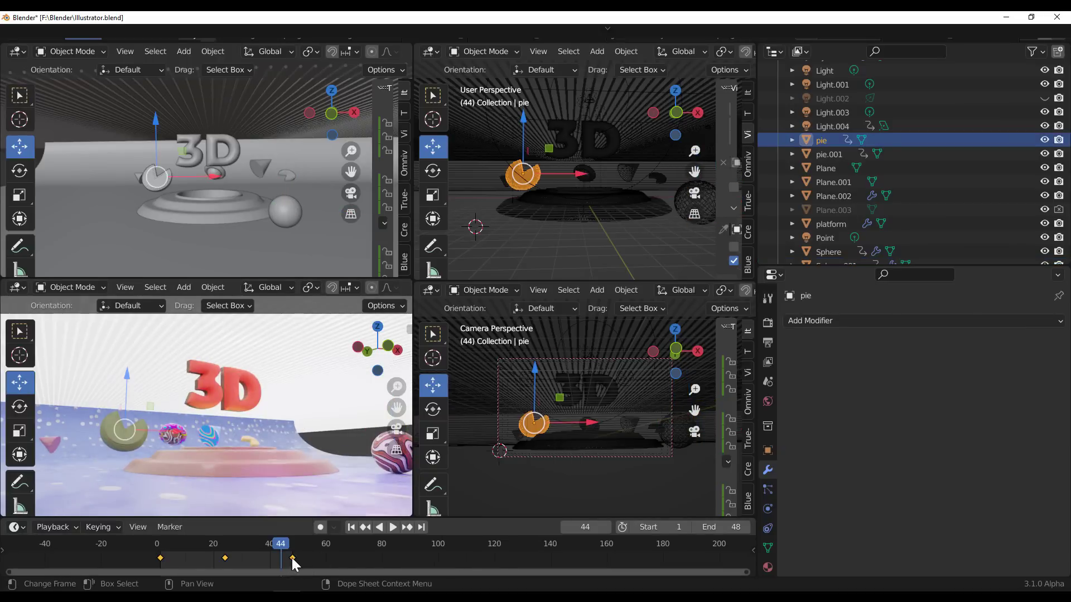
right_click(292, 558)
left_click(170, 442)
right_click(288, 558)
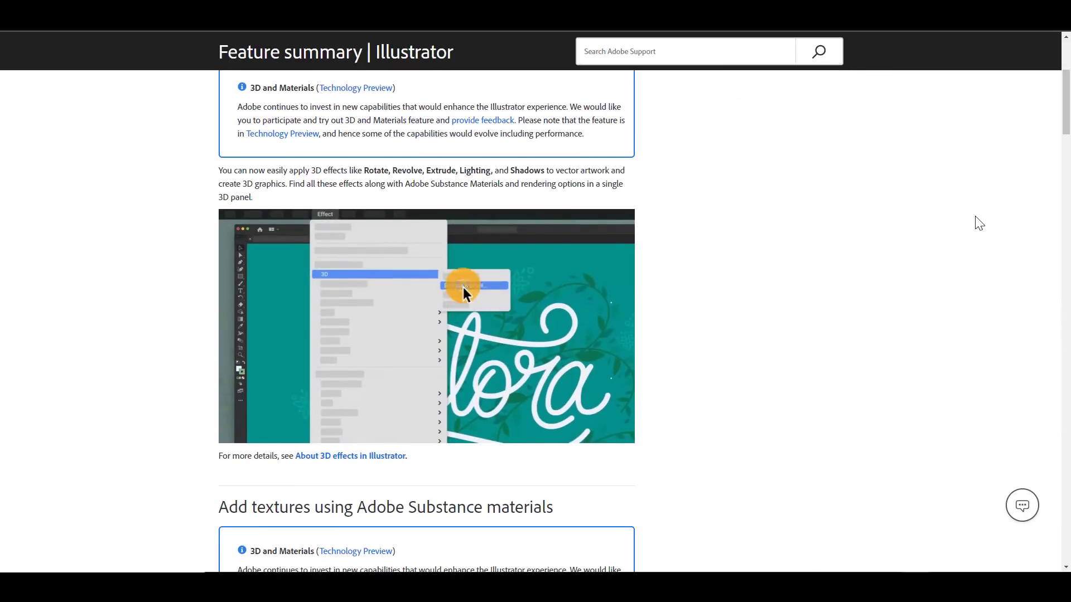
scroll(979, 223, "down", 5)
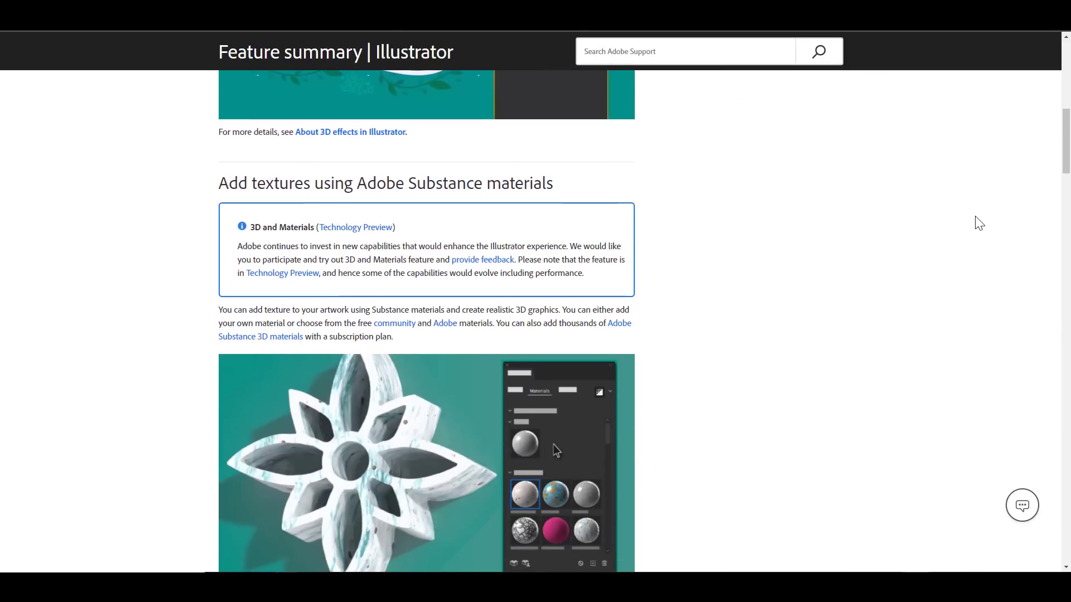
scroll(980, 223, "down", 1)
scroll(979, 223, "down", 2)
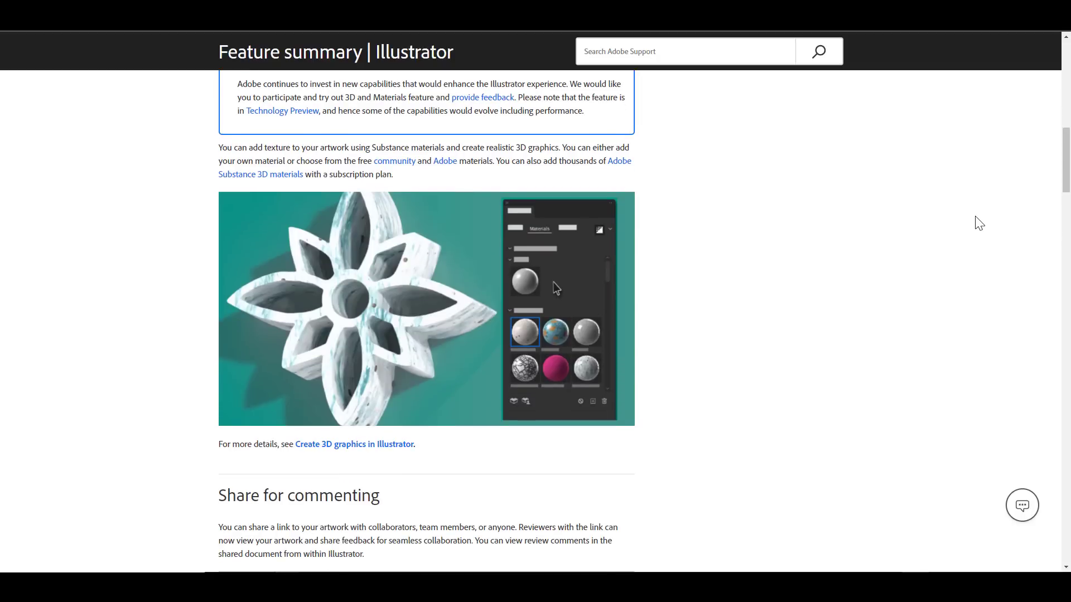
scroll(979, 223, "down", 3)
scroll(979, 223, "down", 2)
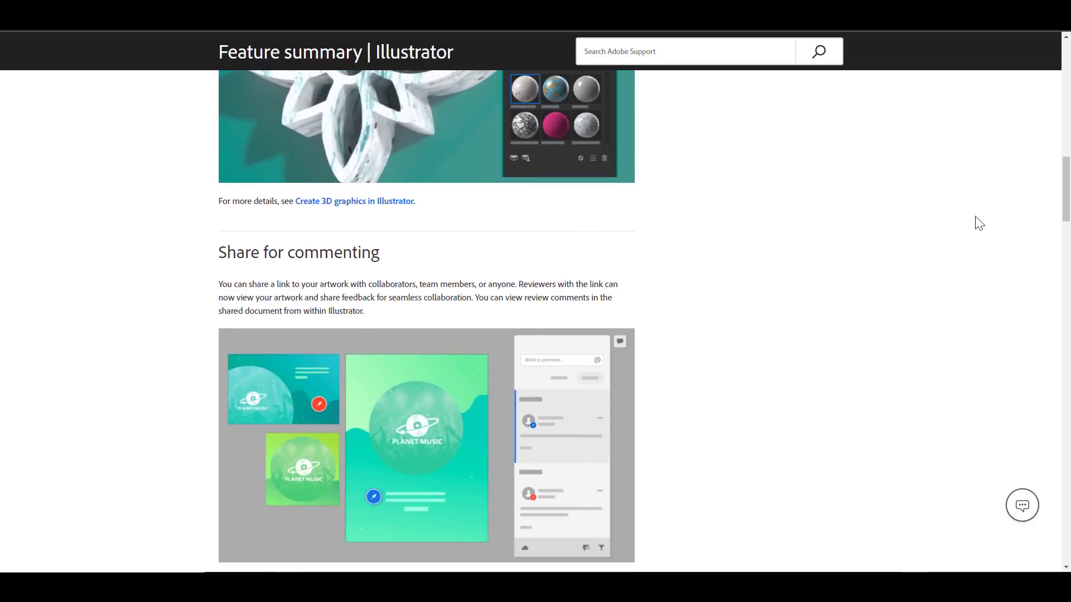
scroll(739, 235, "down", 5)
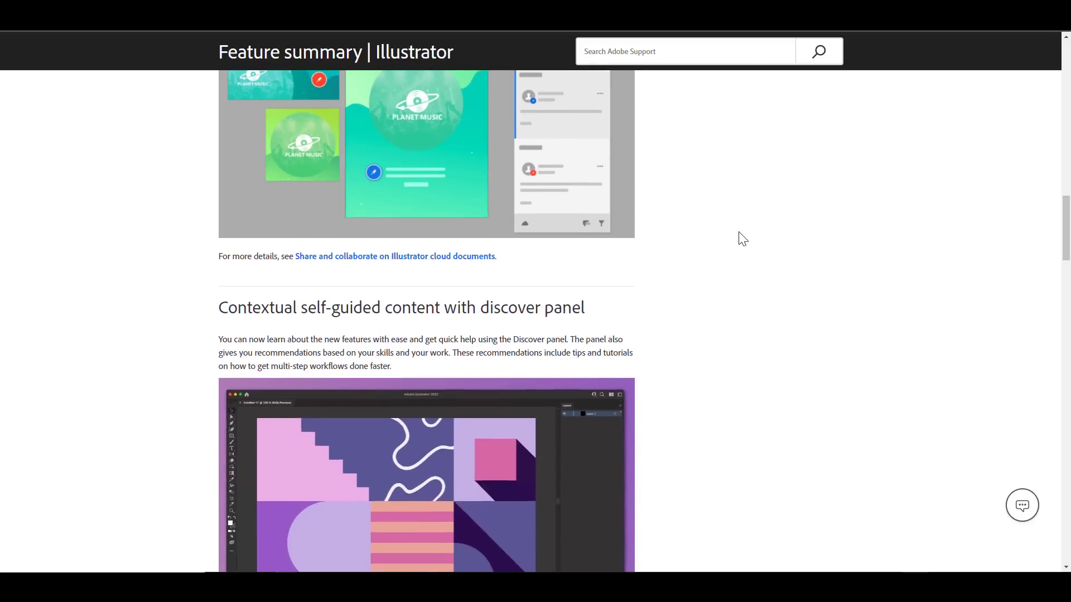
scroll(739, 234, "down", 6)
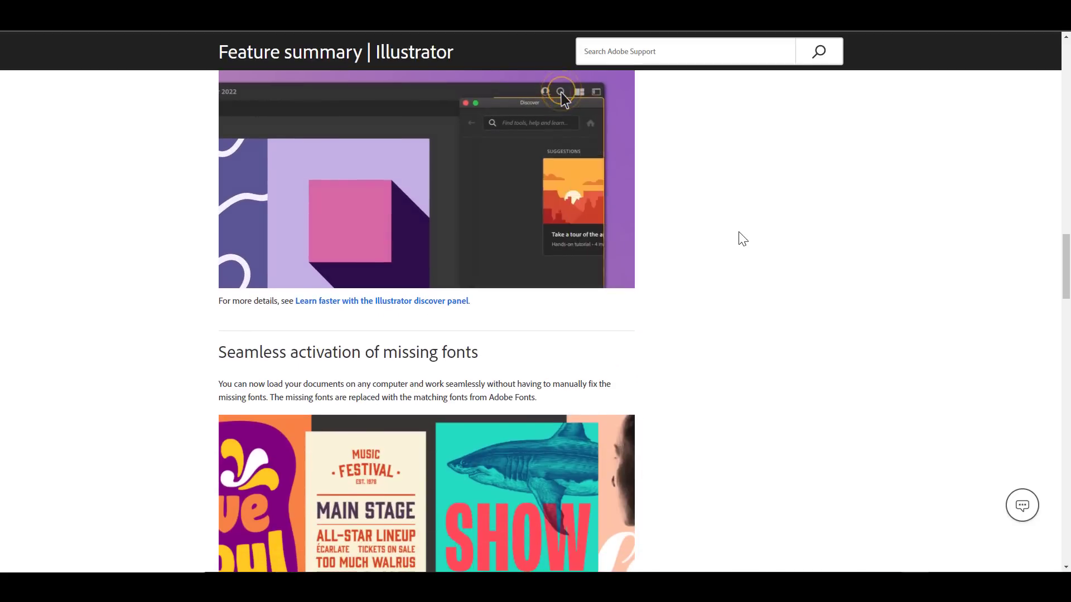
scroll(742, 239, "down", 5)
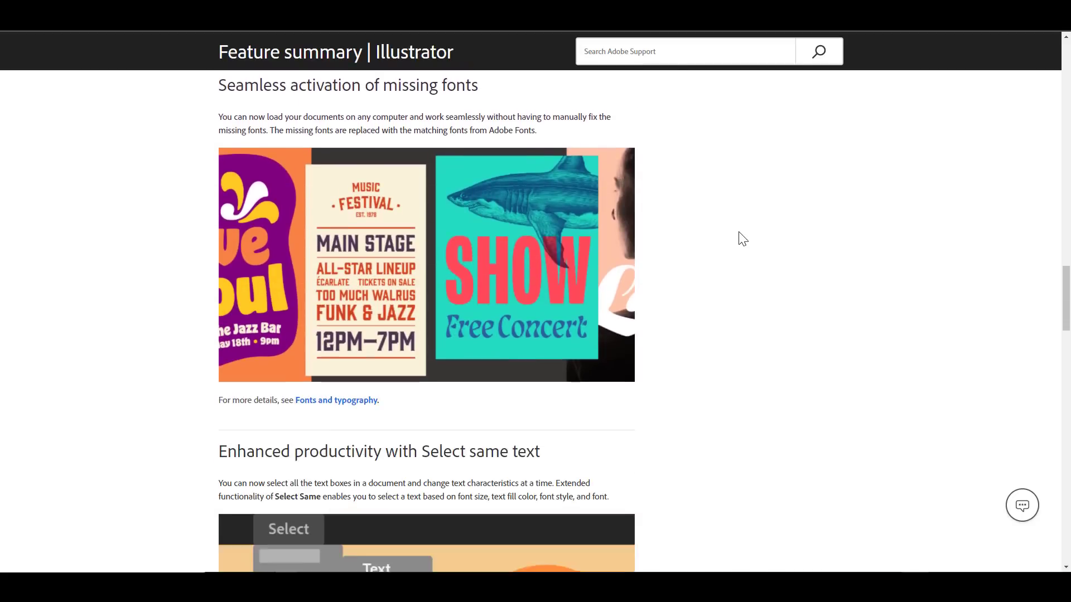
scroll(742, 239, "down", 5)
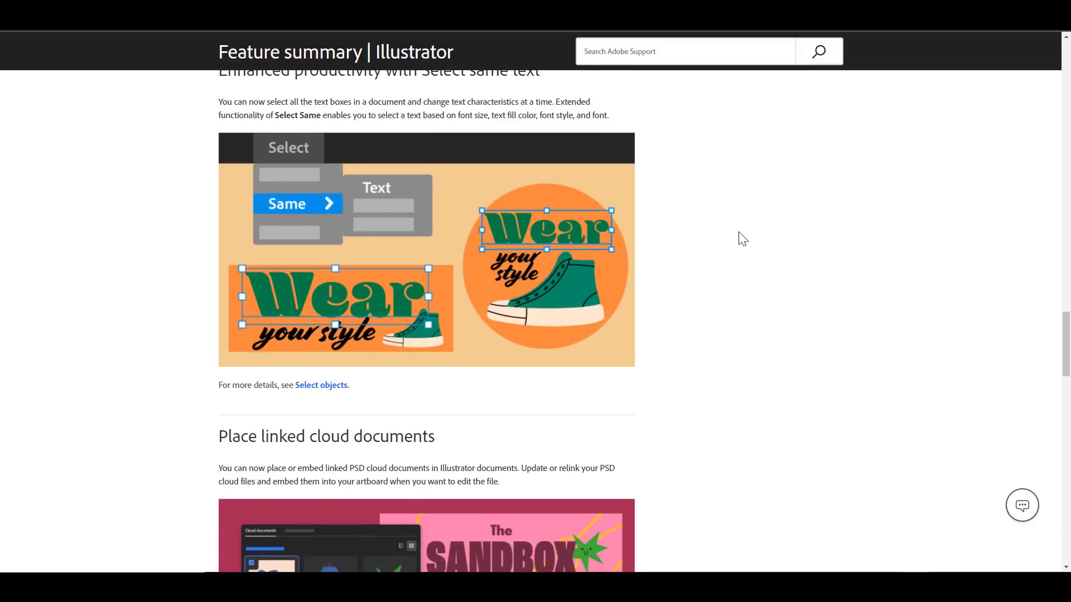
scroll(743, 238, "down", 5)
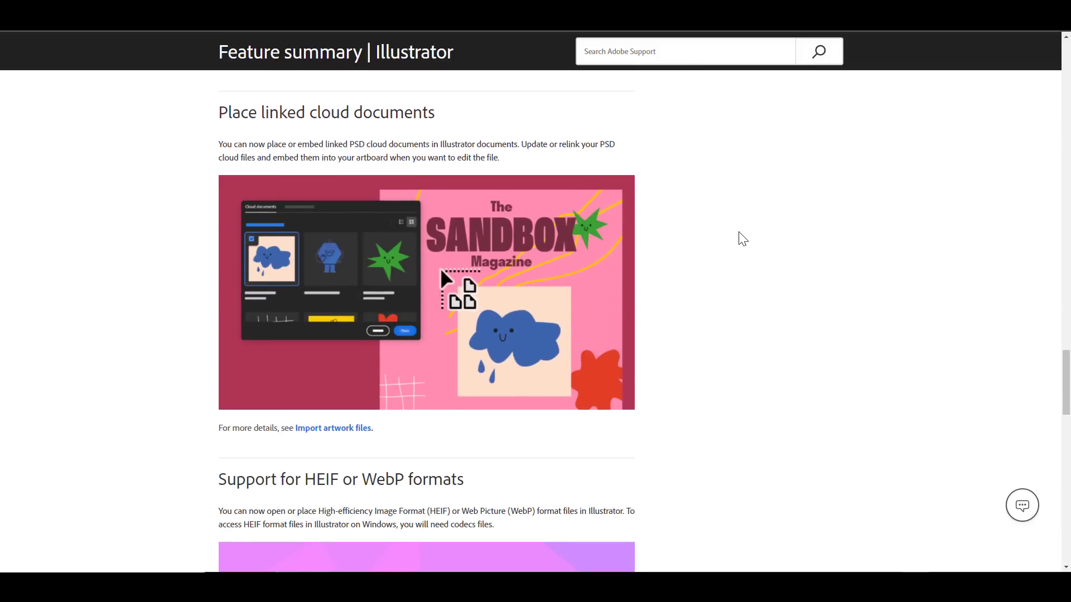
scroll(742, 238, "down", 6)
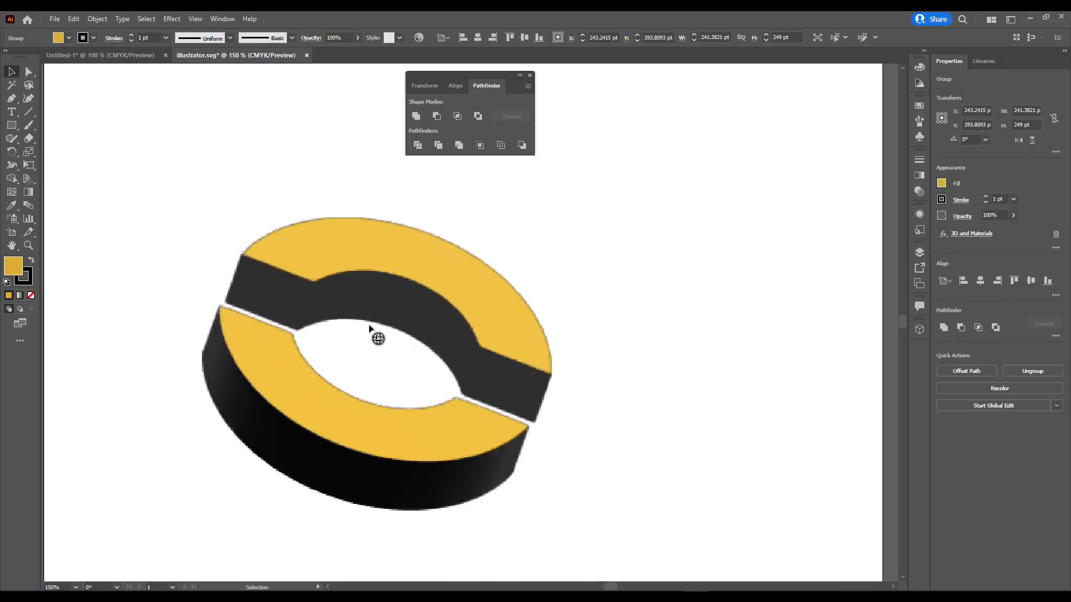
Rotate the extruded arcs in 3D and recolour them with teal sides and red front faces.
left_click_drag(376, 335, 459, 366)
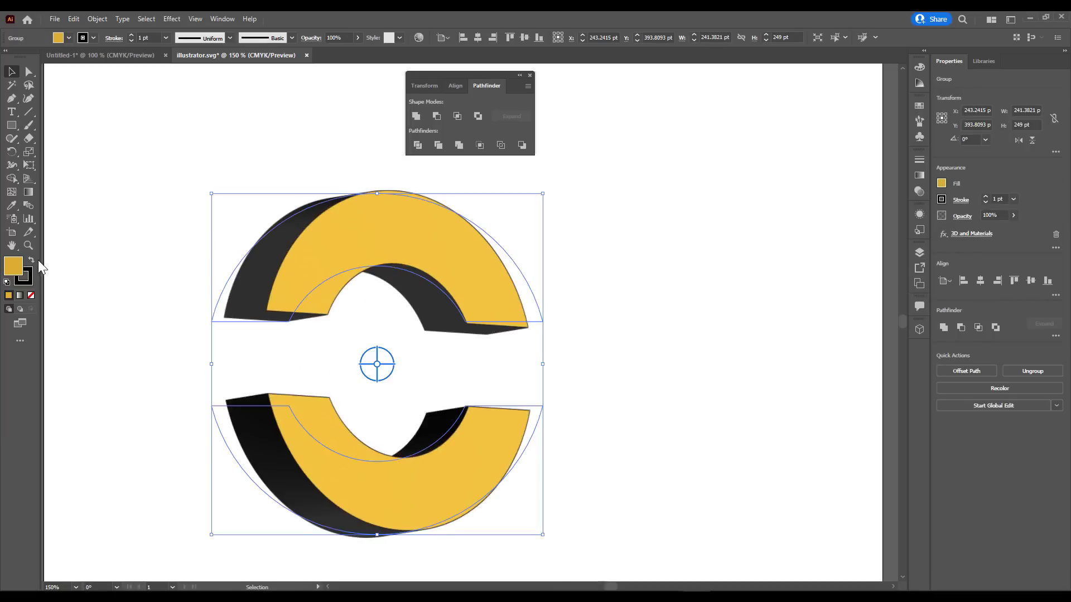
left_click(32, 261)
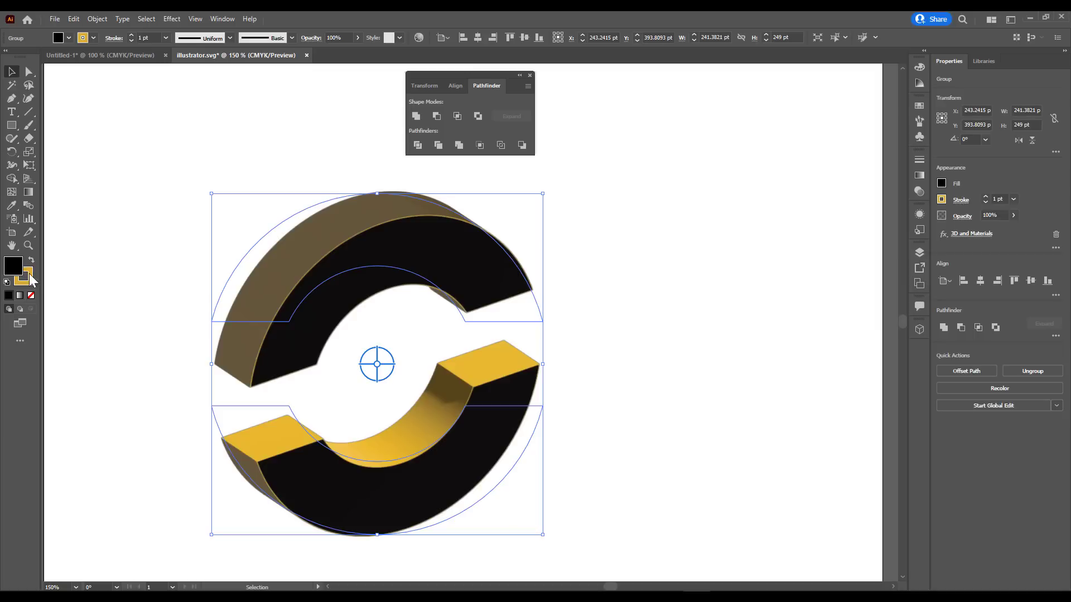
key("F6")
left_click(831, 94)
mouse_move(827, 103)
left_mouse_down()
mouse_move(902, 96)
mouse_move(899, 84)
mouse_move(846, 94)
left_mouse_up()
mouse_move(370, 360)
left_mouse_down()
mouse_move(359, 328)
mouse_move(593, 342)
left_mouse_up()
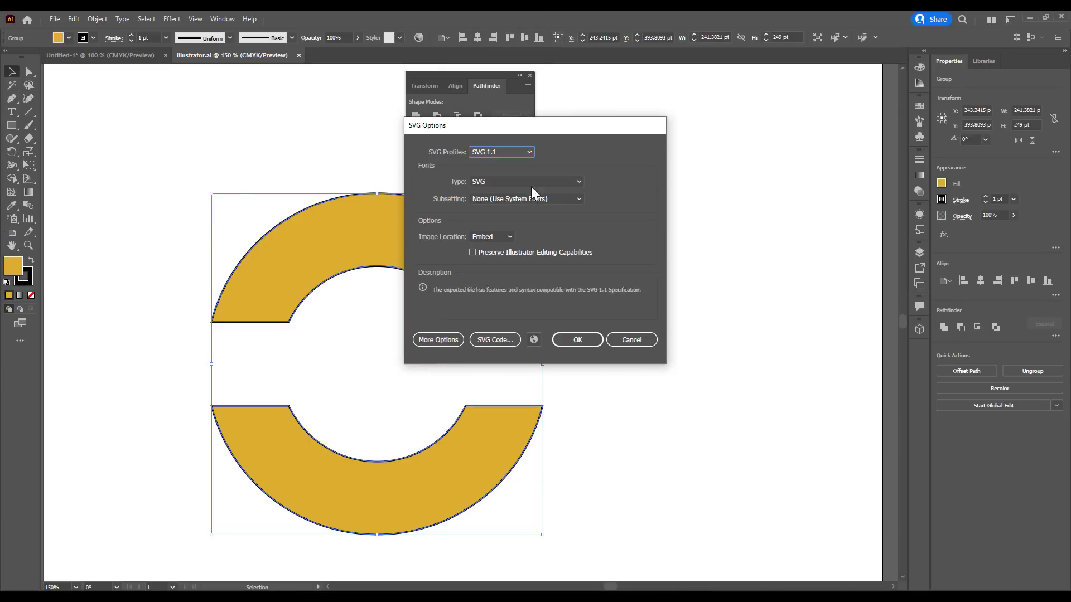
Confirm the SVG save and import the illustrator.svg arcs into Blender.
left_click(203, 198)
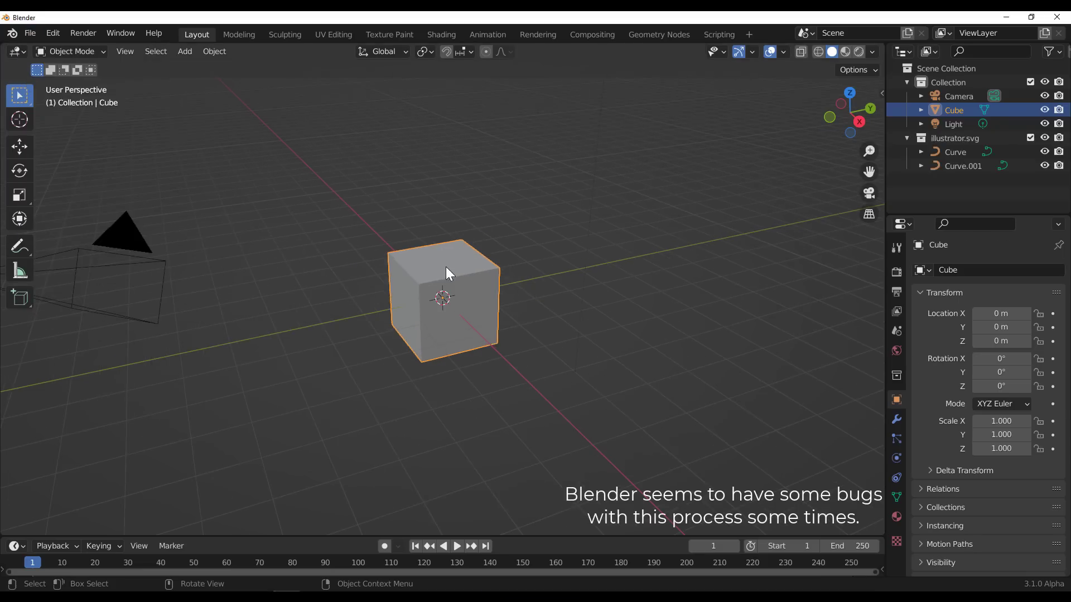
left_click(961, 139)
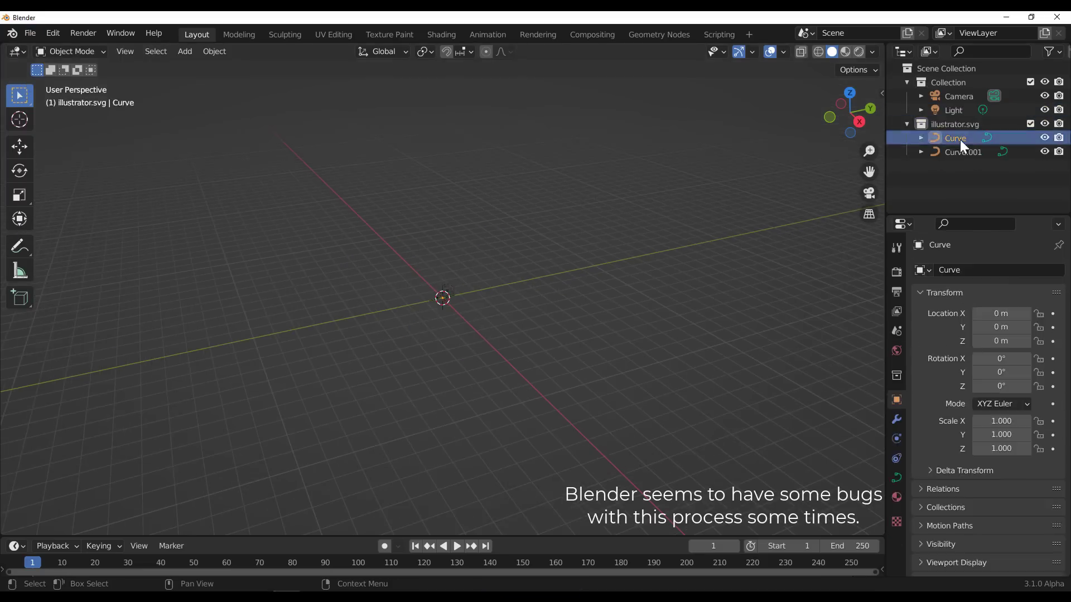
scroll(705, 208, "up", 5)
Enter Edit Mode on the imported curves and add a Solidify modifier.
key("Tab")
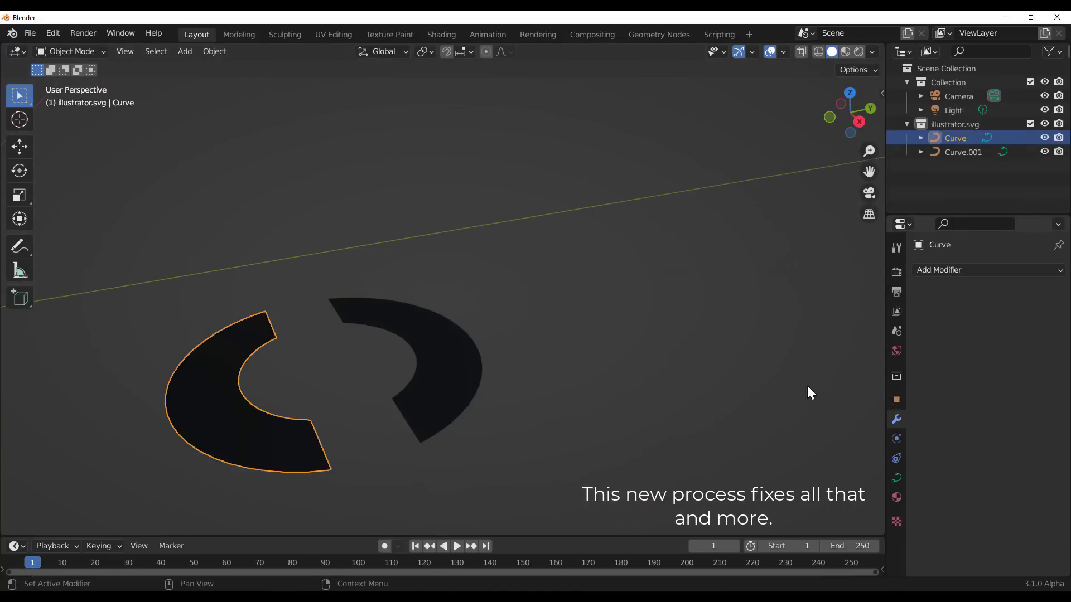
left_click(1016, 271)
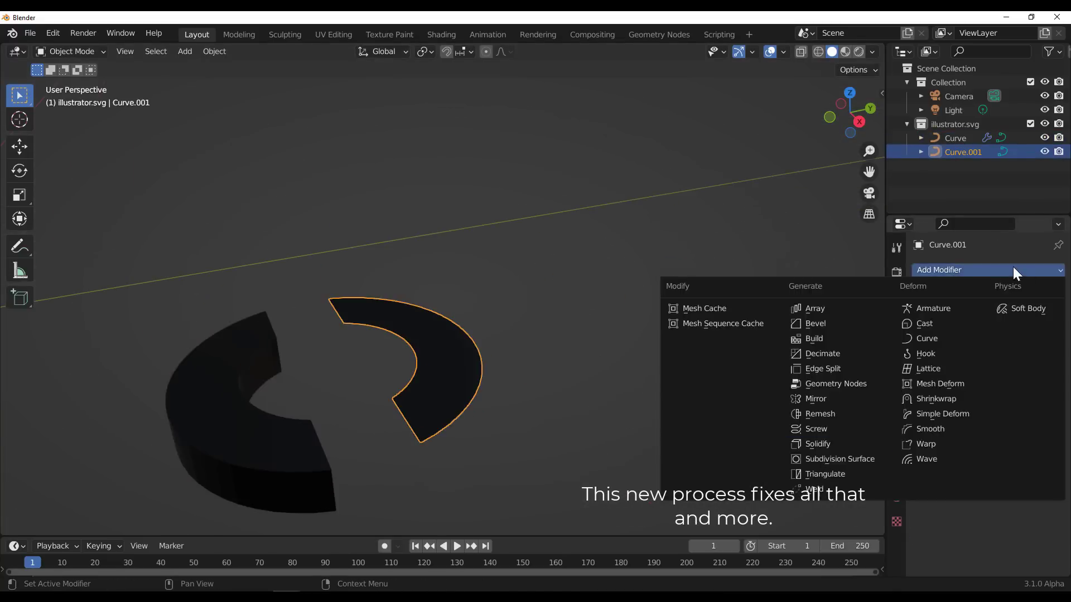
left_click(818, 444)
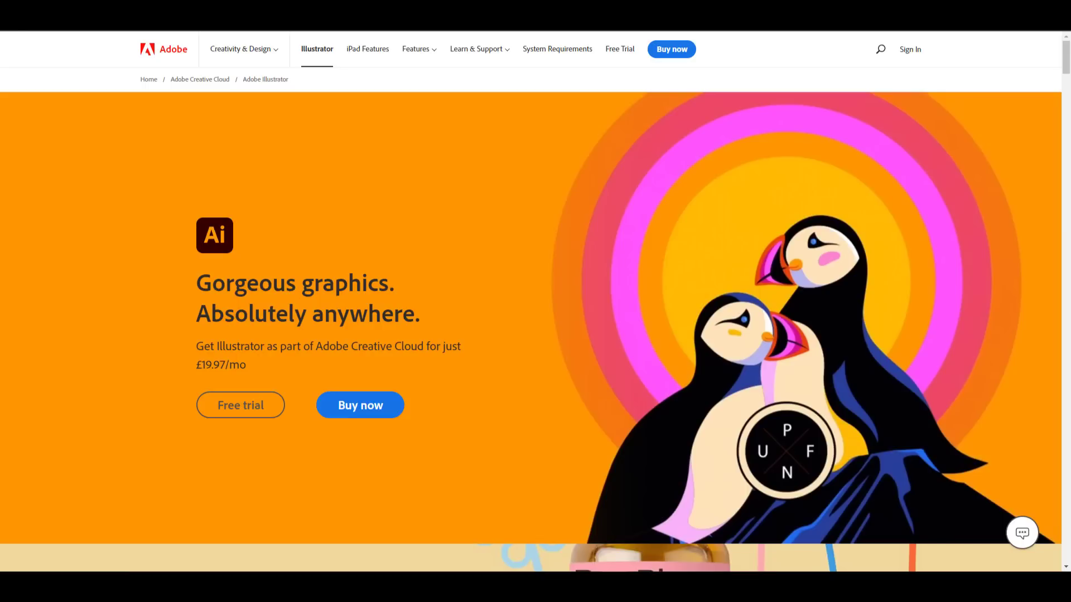
Launch Illustrator from its card in Creative Cloud Desktop.
scroll(737, 233, "down", 6)
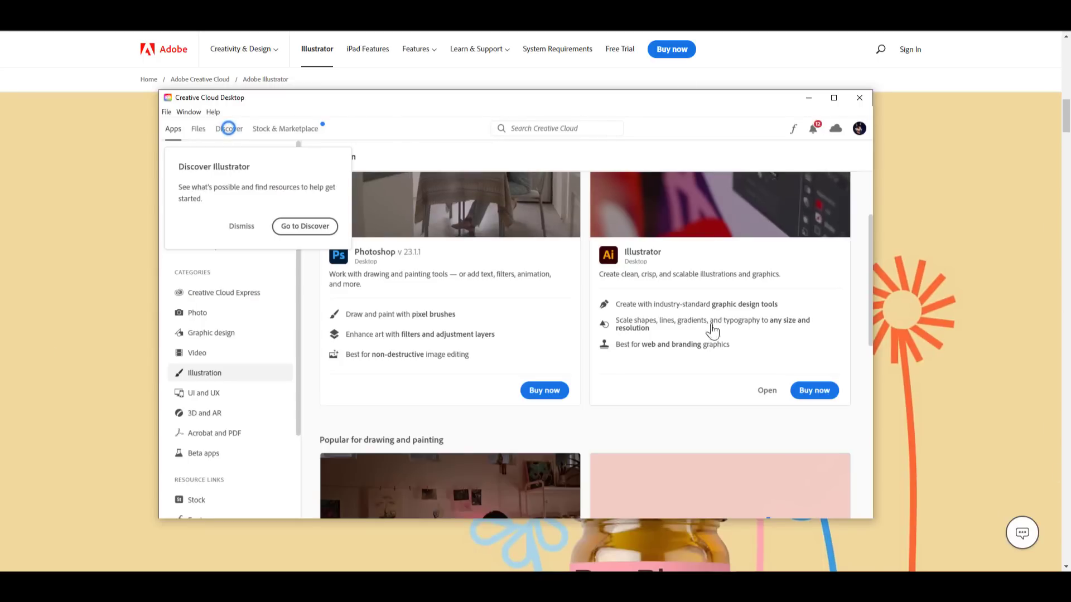
left_click(766, 394)
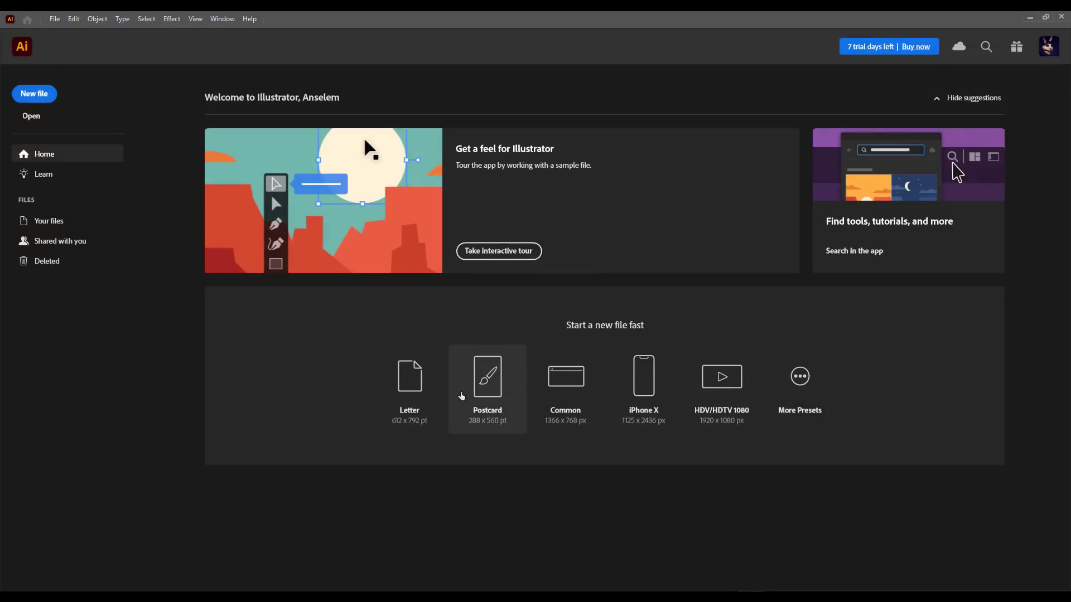
Create a Letter-size document and widen its artboard into landscape.
left_click(423, 404)
left_click_drag(642, 323, 877, 324)
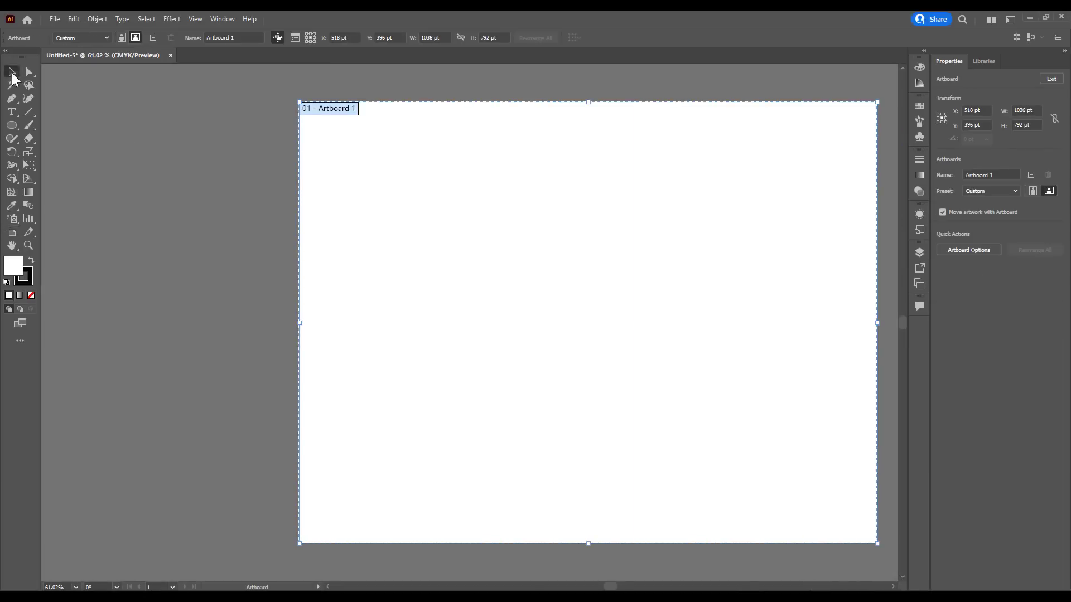
key("Escape")
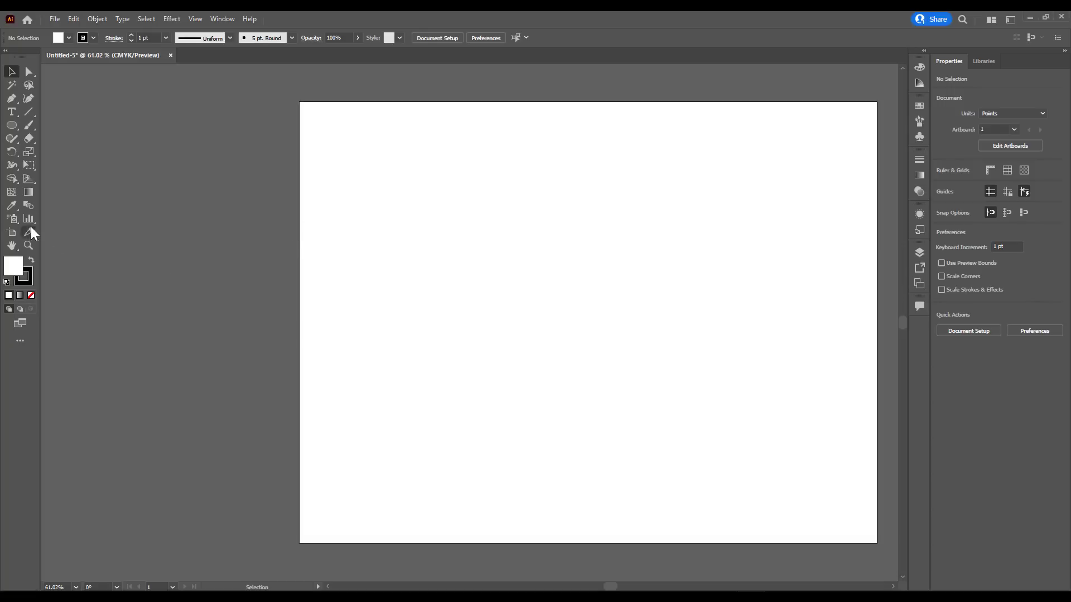
Add the text '3D', enlarge it to about 450 pt, and select its characters.
left_click(11, 112)
left_click(389, 283)
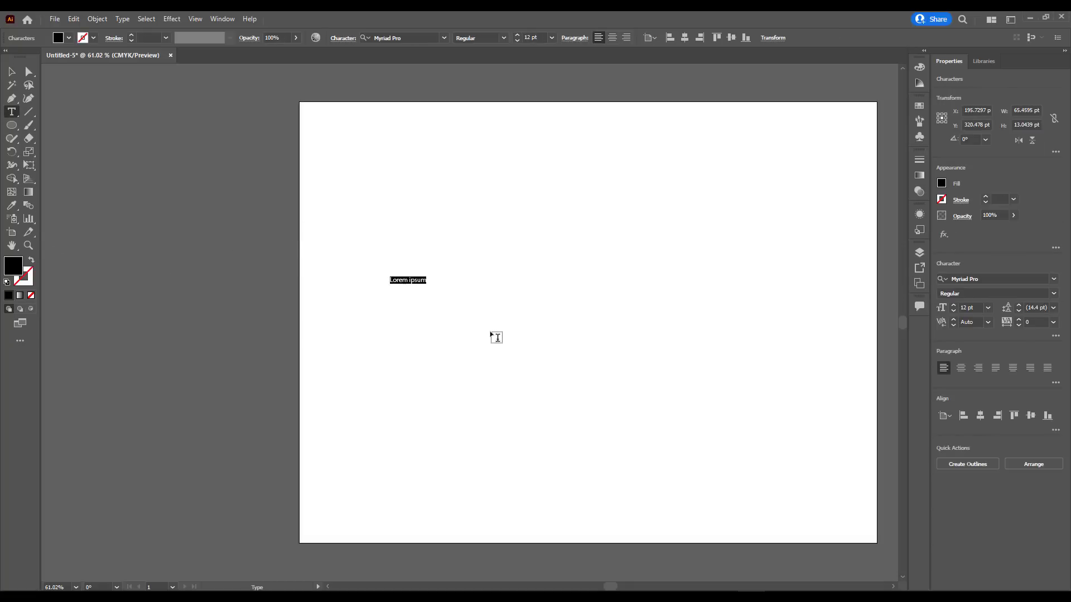
left_click(19, 72)
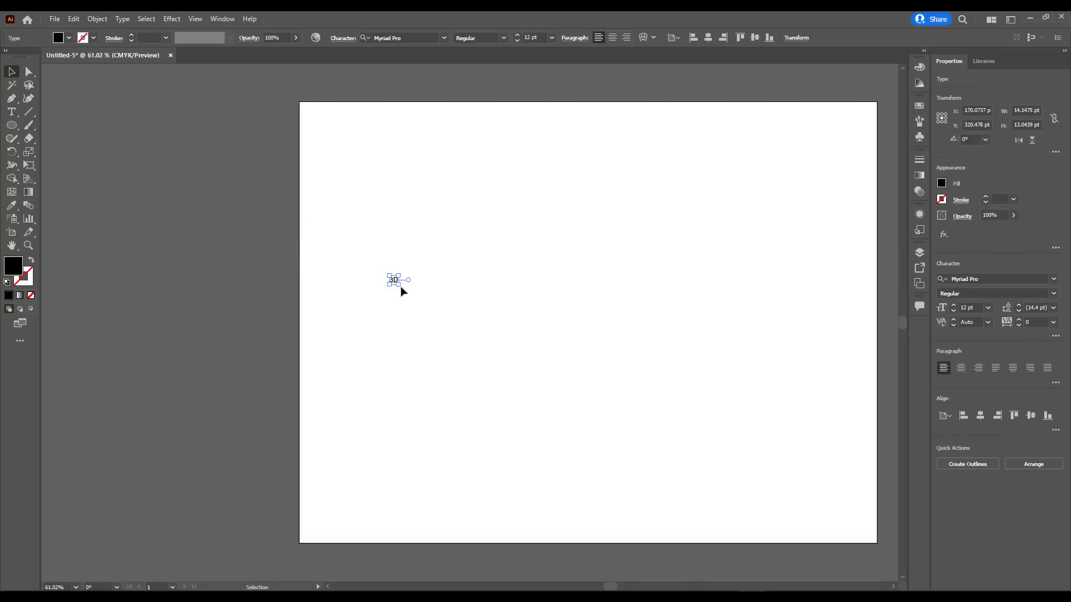
left_click_drag(402, 288, 689, 447)
double_click(640, 393)
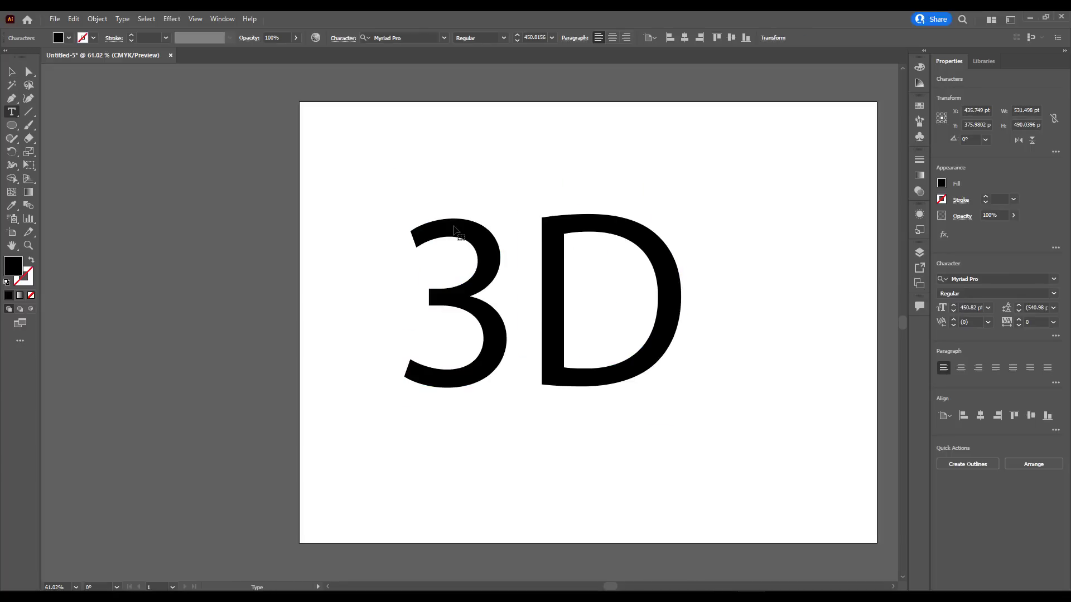
key("ctrl+a")
Set the 3D text to Montserrat Black and shrink it to about 254 pt.
type("mon")
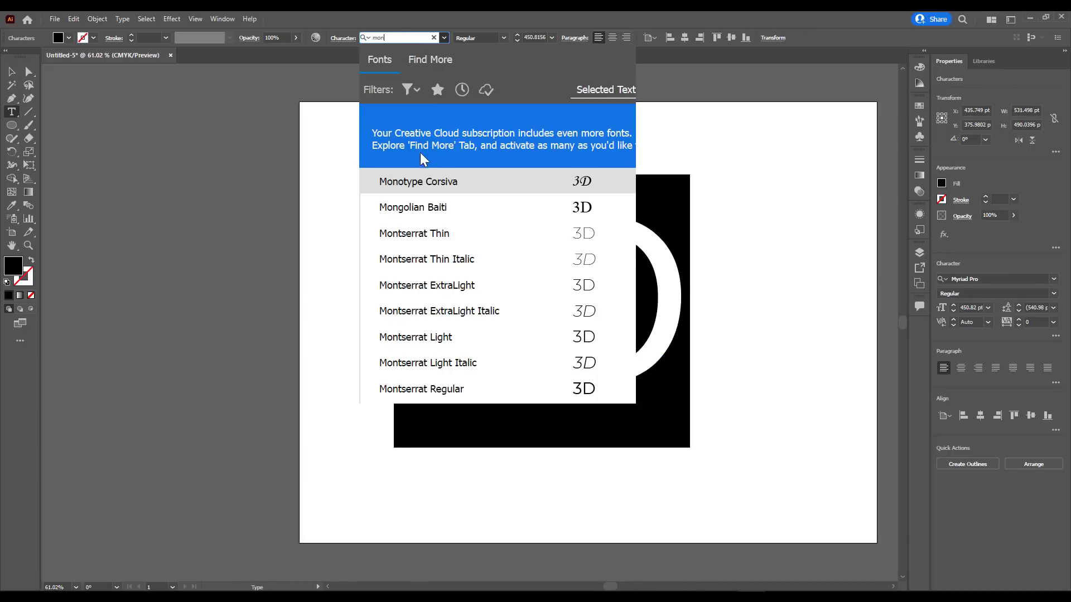
scroll(516, 353, "down", 4)
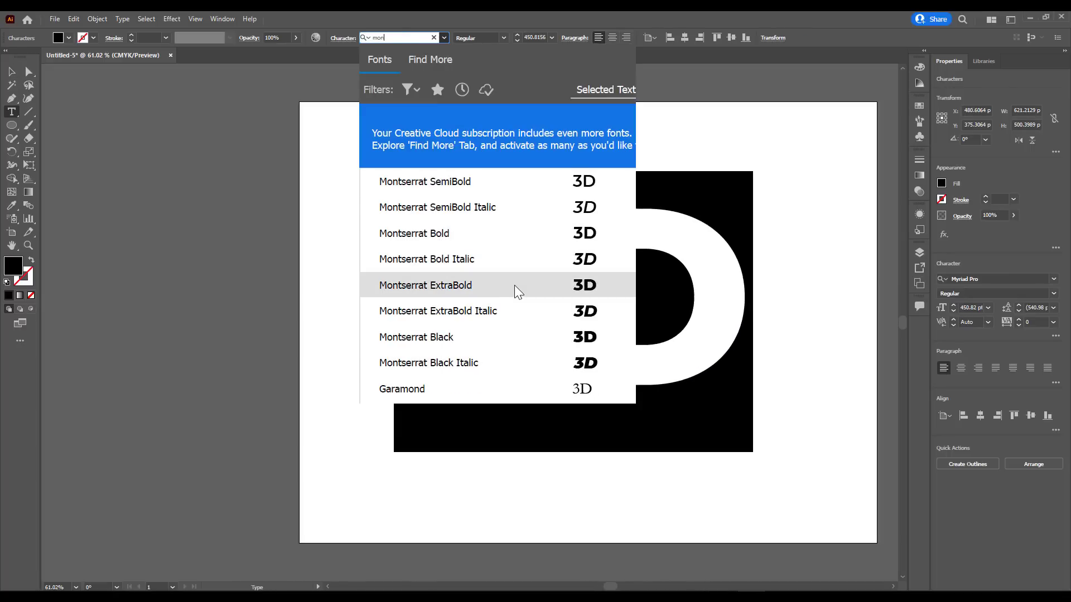
left_click(509, 339)
key("Escape")
left_click_drag(758, 456, 577, 335)
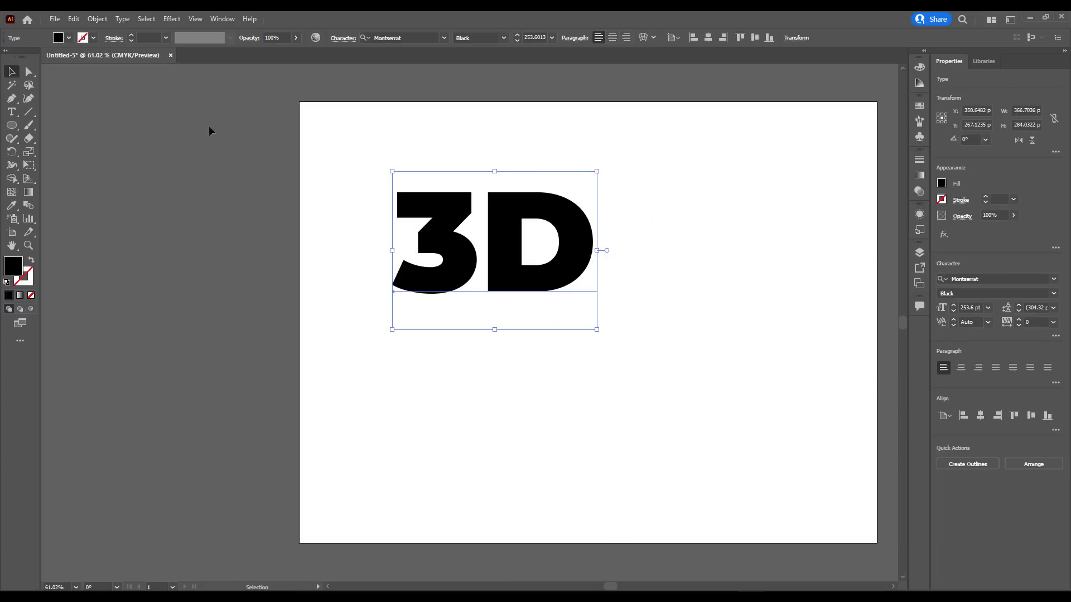
Give the text a pink #ED265F fill with a green outline.
double_click(12, 266)
type("ED265F")
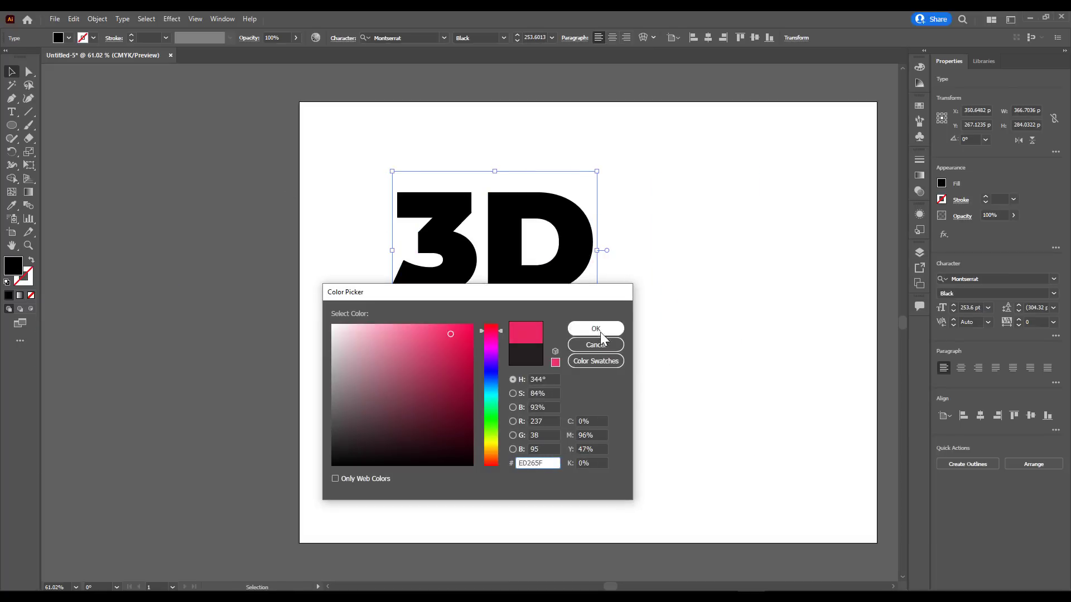
left_click(596, 329)
key("shift+x")
double_click(23, 276)
left_click(605, 333)
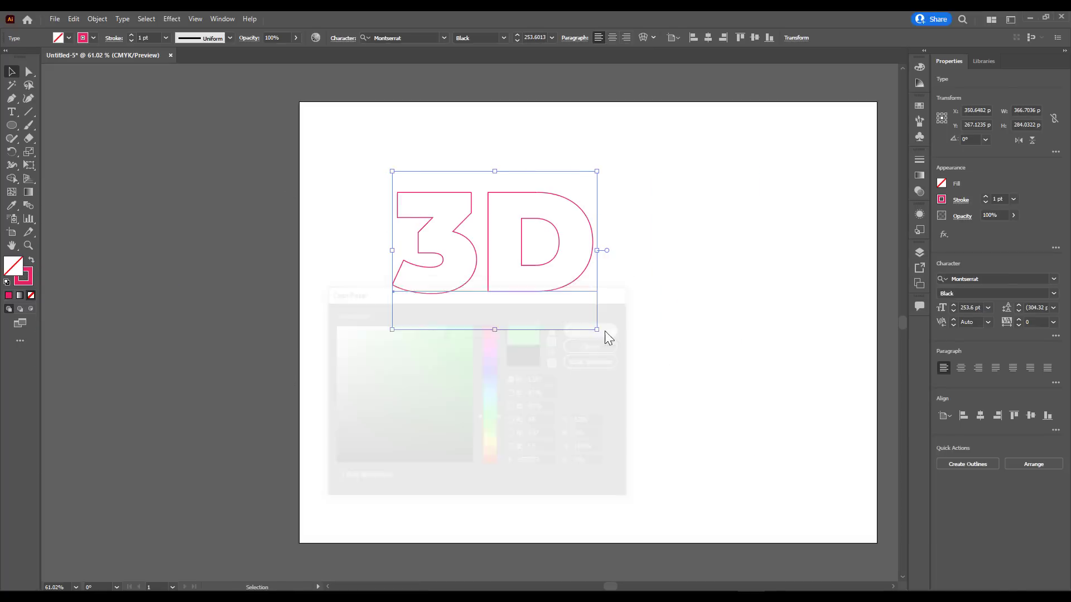
left_click(32, 261)
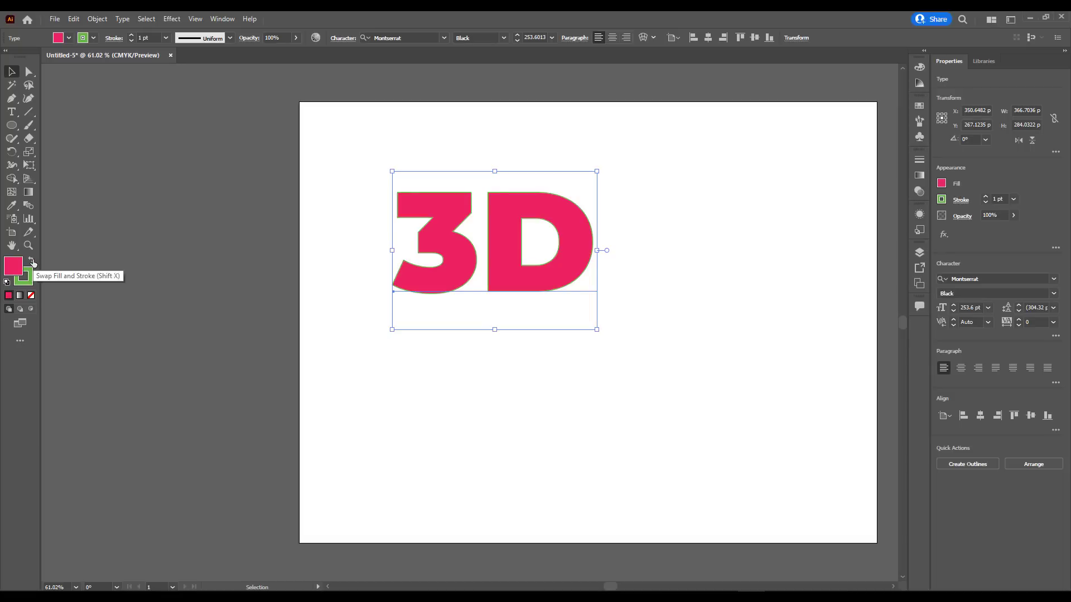
left_click(138, 271)
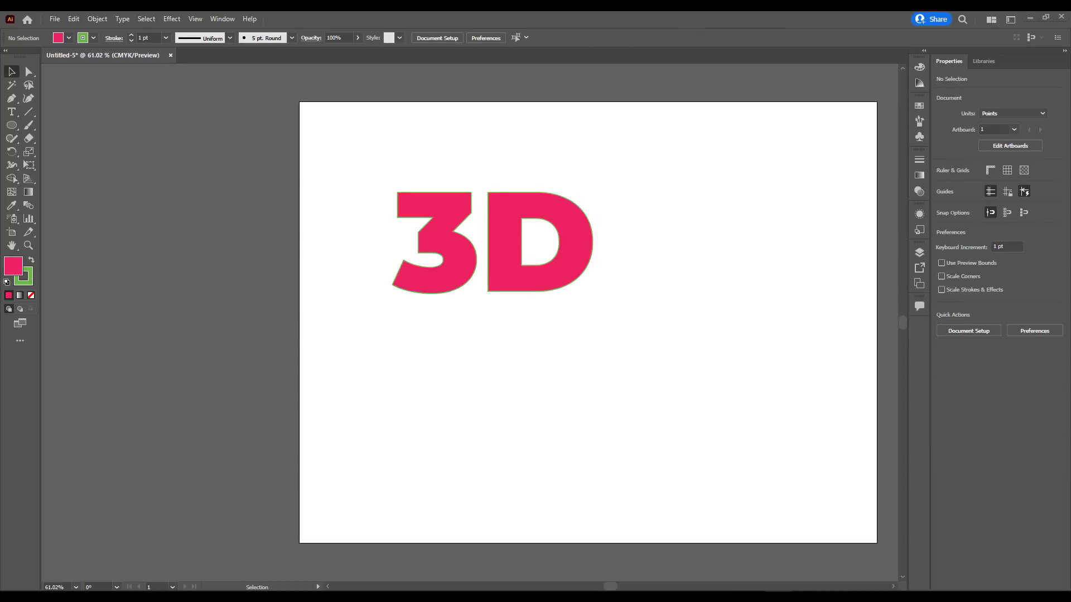
left_click(462, 257)
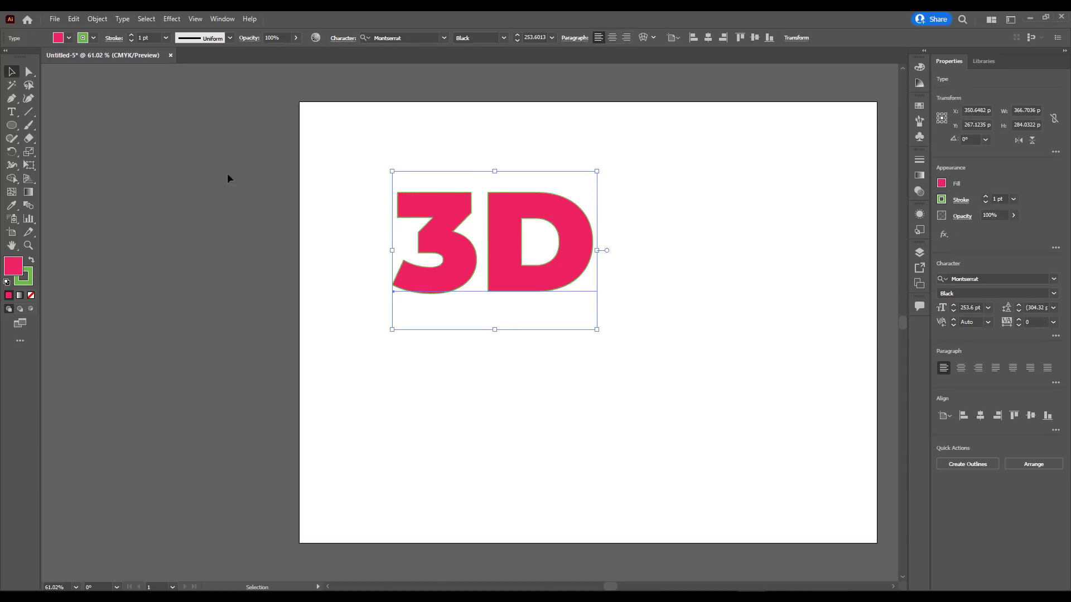
Apply a 3D Extrude effect 229 pt deep, tilt the text, and switch it to Inflate.
left_click(172, 18)
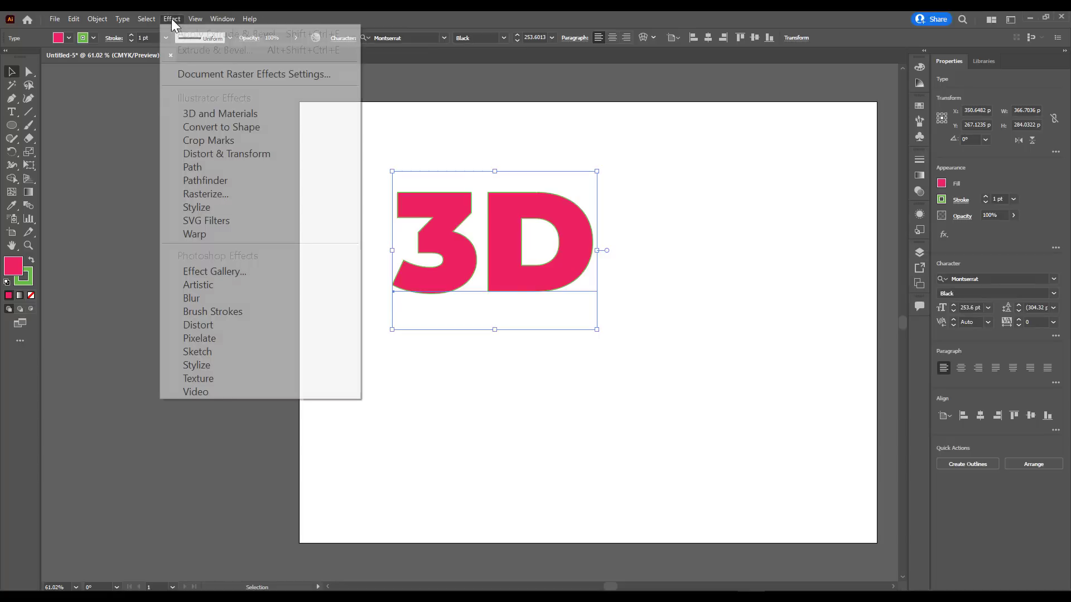
mouse_move(192, 115)
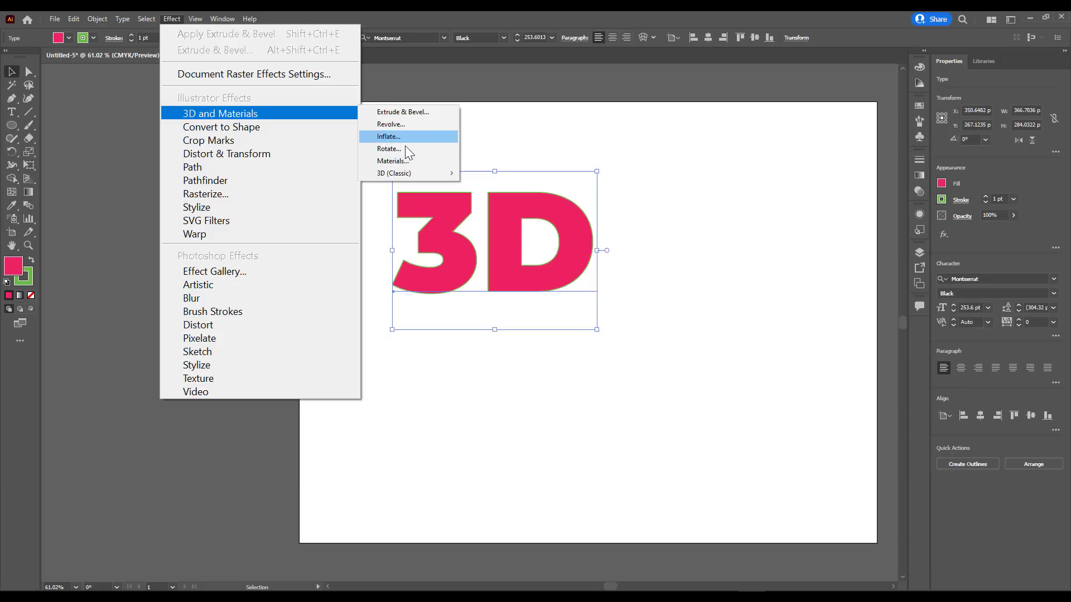
left_click(417, 112)
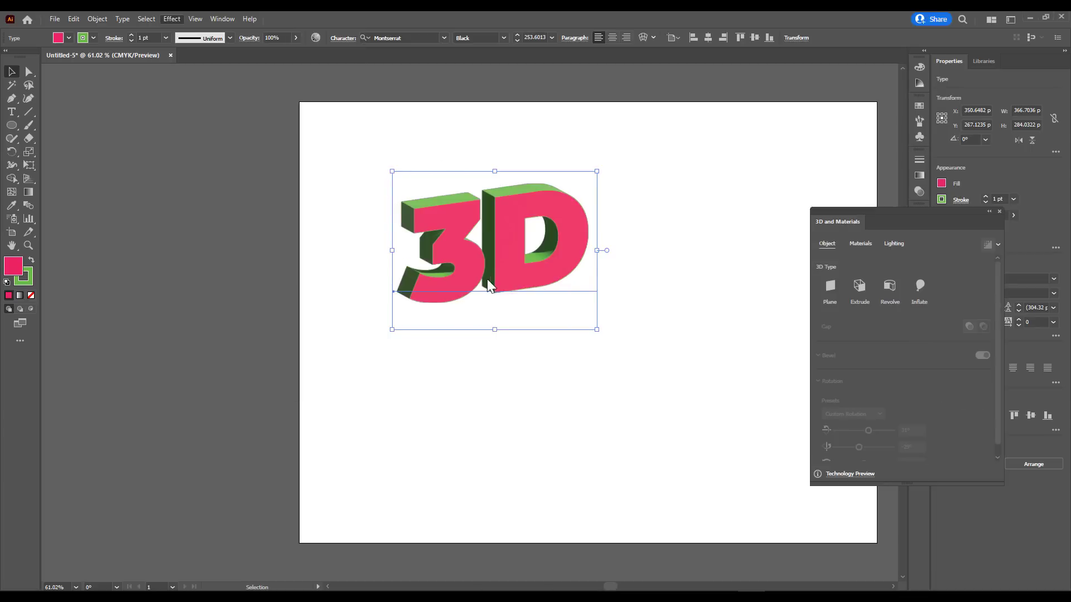
mouse_move(829, 335)
left_mouse_down()
mouse_move(854, 337)
mouse_move(835, 336)
left_mouse_up()
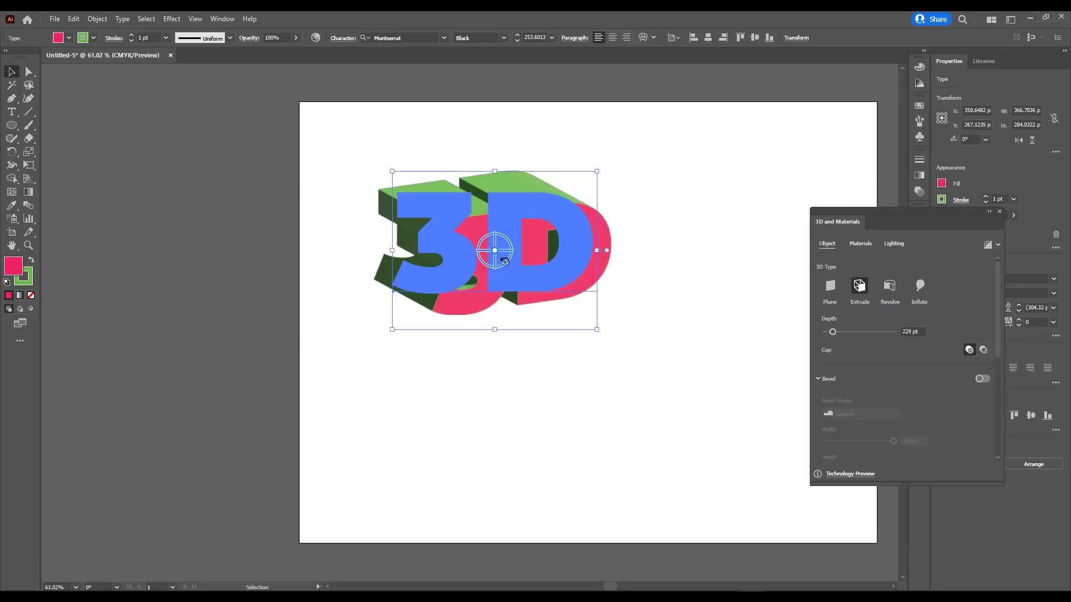
mouse_move(494, 250)
left_mouse_down()
mouse_move(493, 211)
mouse_move(517, 255)
mouse_move(464, 235)
mouse_move(527, 246)
mouse_move(519, 215)
mouse_move(503, 250)
mouse_move(491, 234)
mouse_move(510, 239)
mouse_move(482, 247)
mouse_move(484, 229)
mouse_move(497, 249)
left_mouse_up()
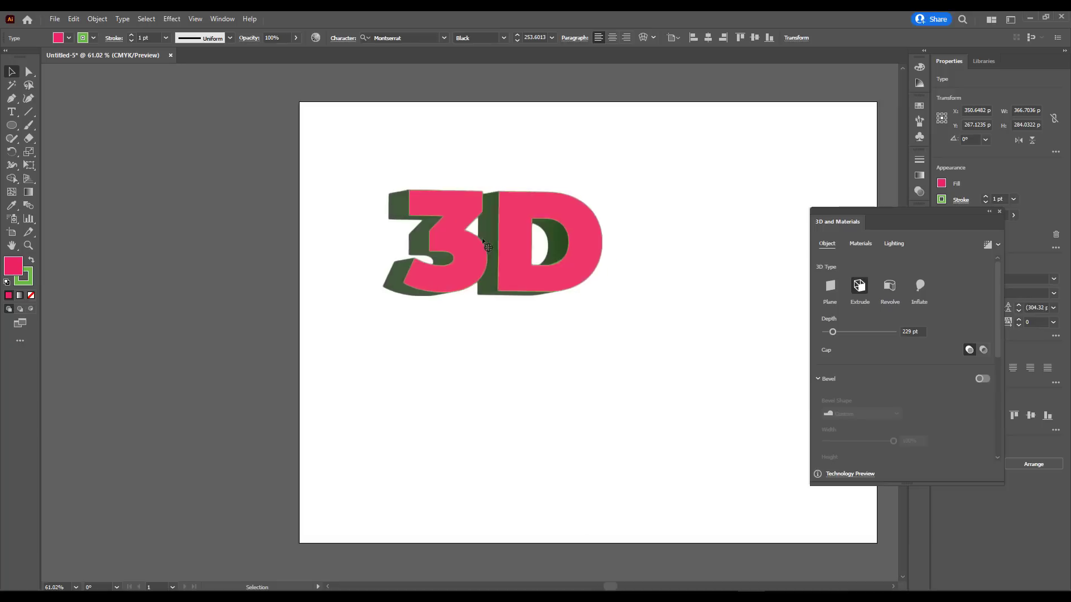
left_click(919, 287)
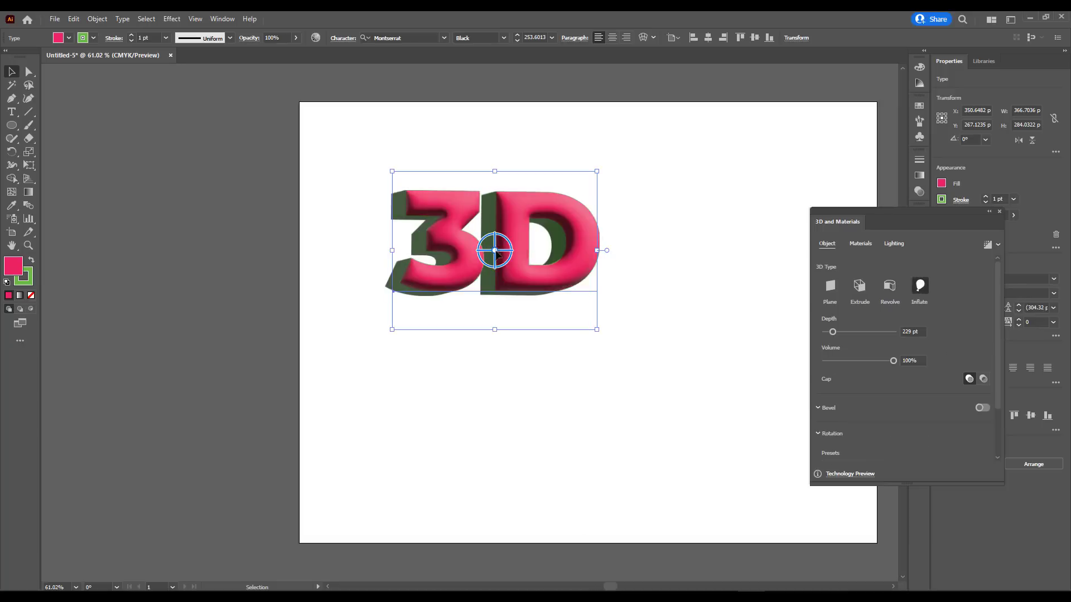
Nudge the inflated text down and left and drag its Depth slider lower.
mouse_move(495, 254)
left_mouse_down()
mouse_move(520, 263)
mouse_move(483, 264)
left_mouse_up()
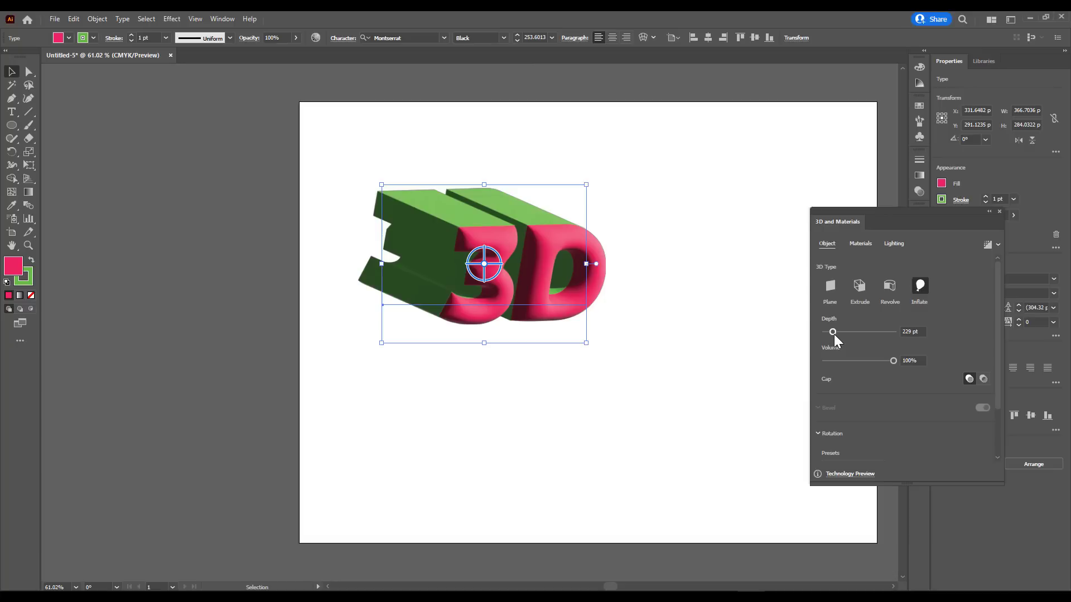
left_click_drag(834, 334, 825, 334)
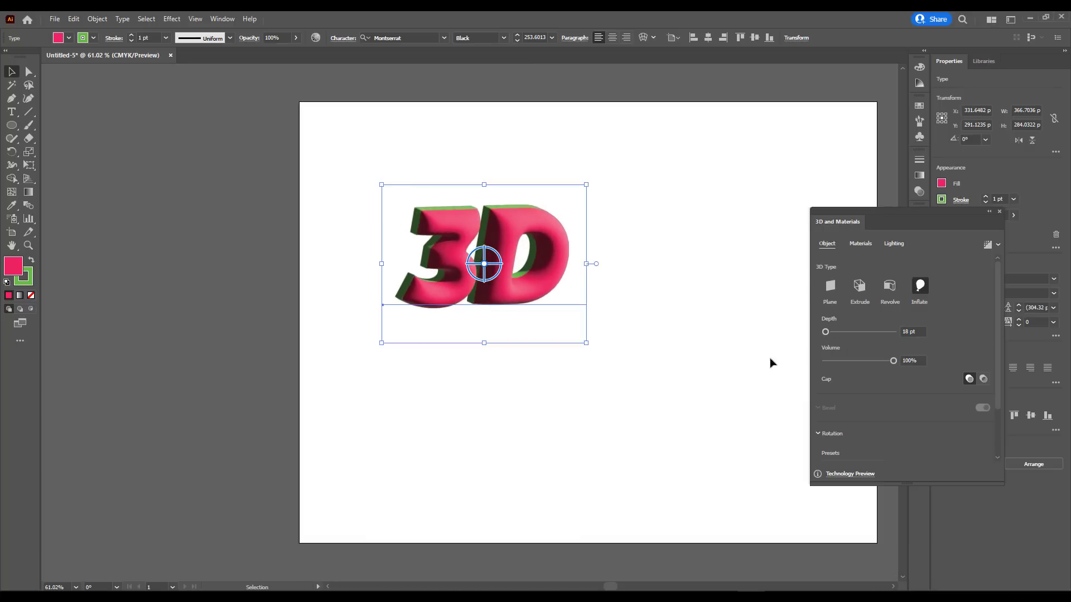
scroll(513, 261, "down", 1)
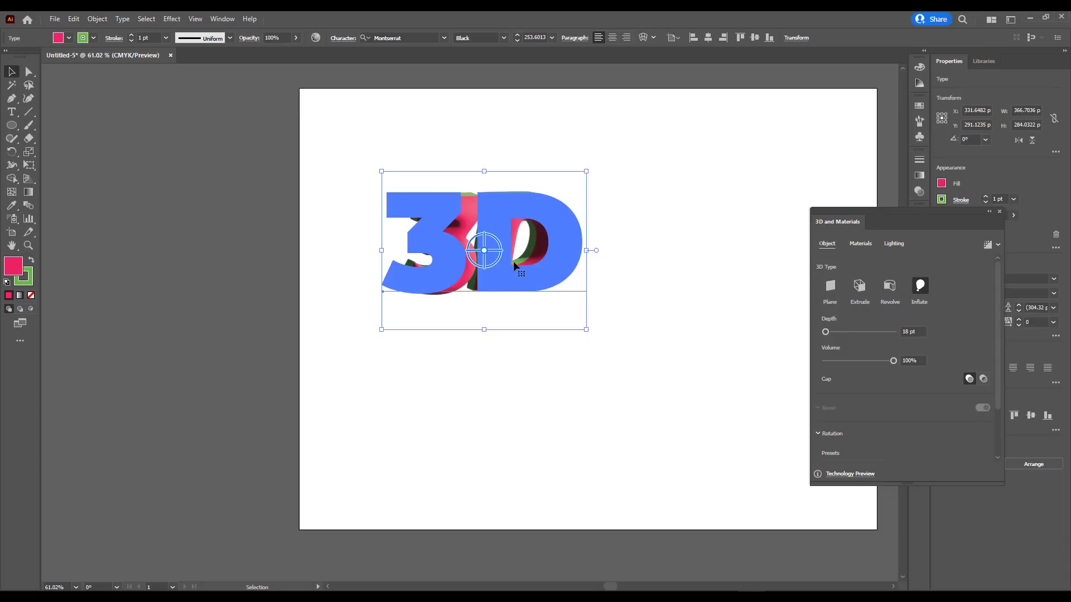
scroll(513, 263, "up", 3)
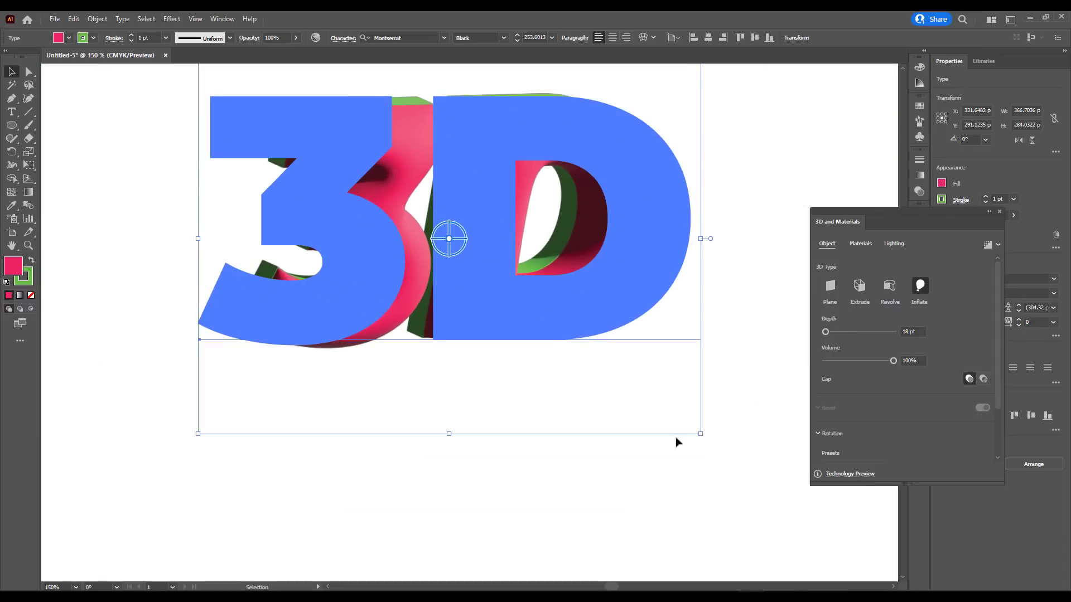
scroll(676, 446, "down", 1)
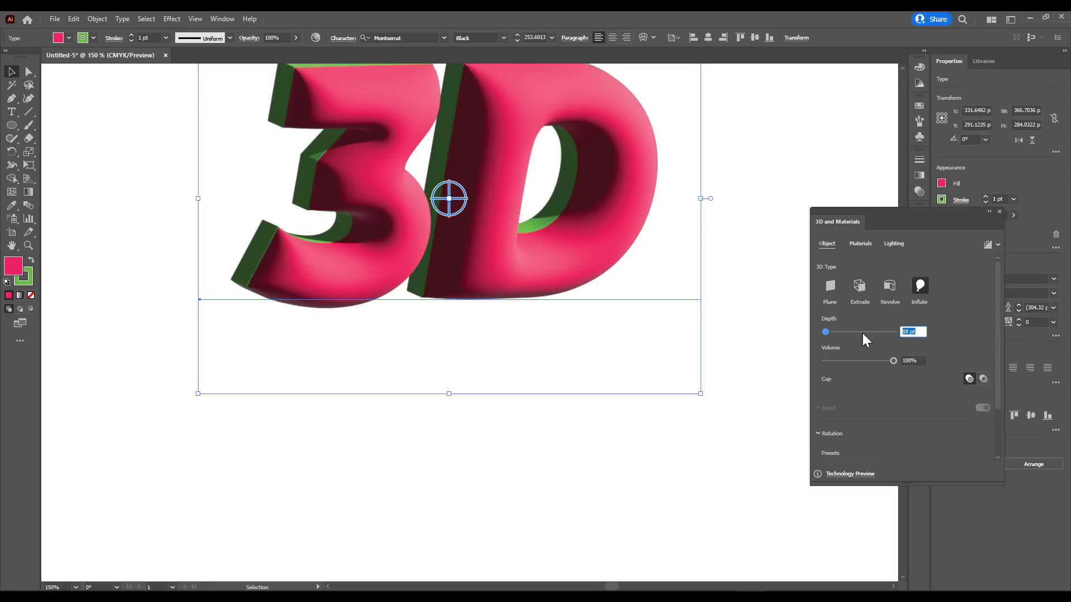
Set the depth to exactly 20 pt and deselect the text.
type("20")
key("Return")
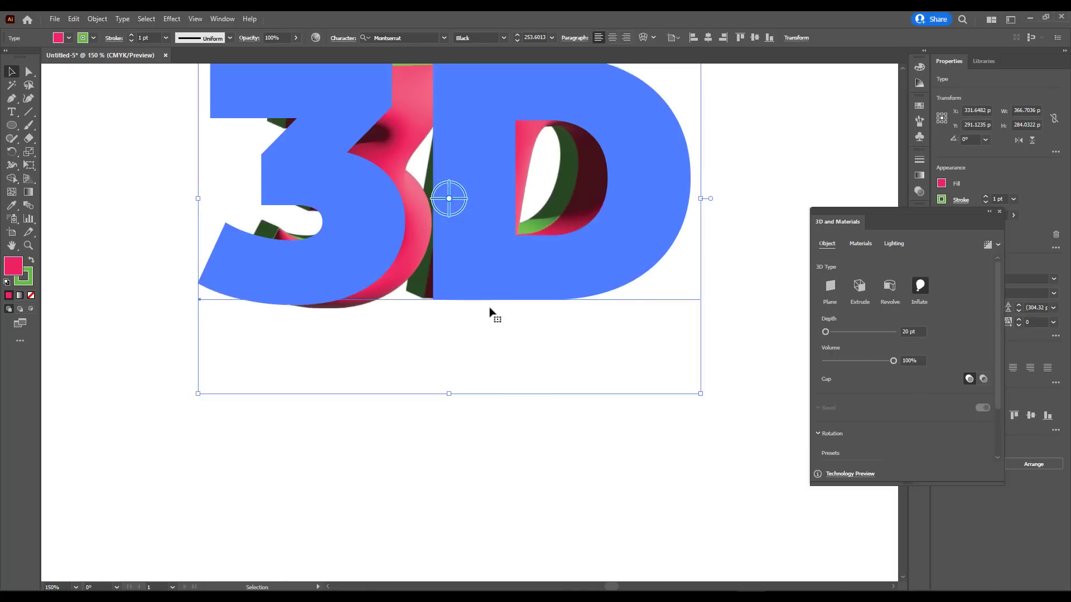
scroll(492, 313, "down", 1)
scroll(491, 313, "down", 1)
scroll(491, 312, "up", 1)
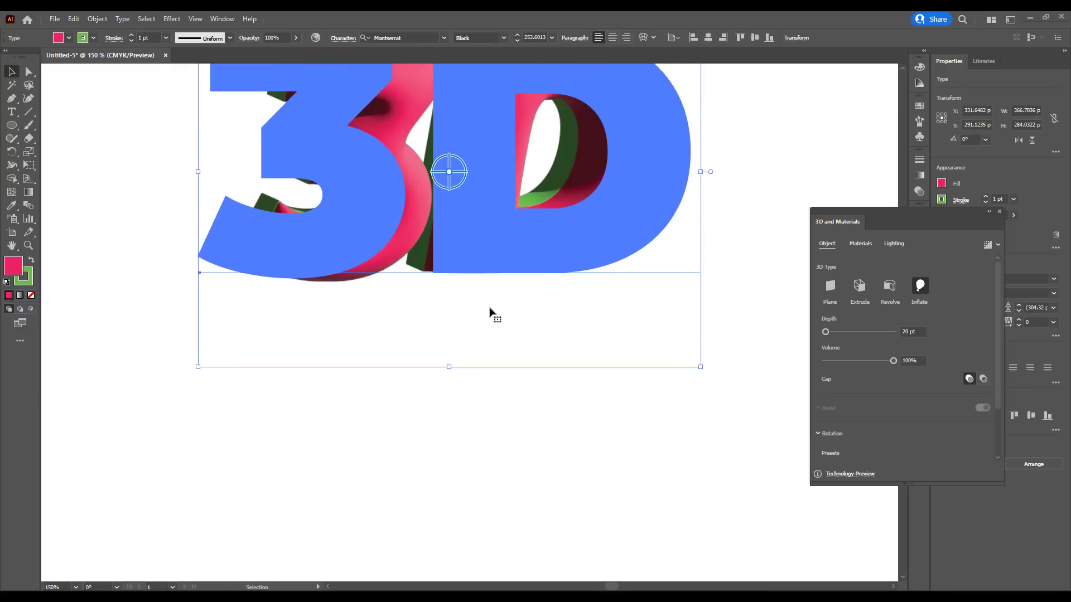
scroll(491, 313, "down", 3)
scroll(490, 310, "up", 1)
left_click(229, 378)
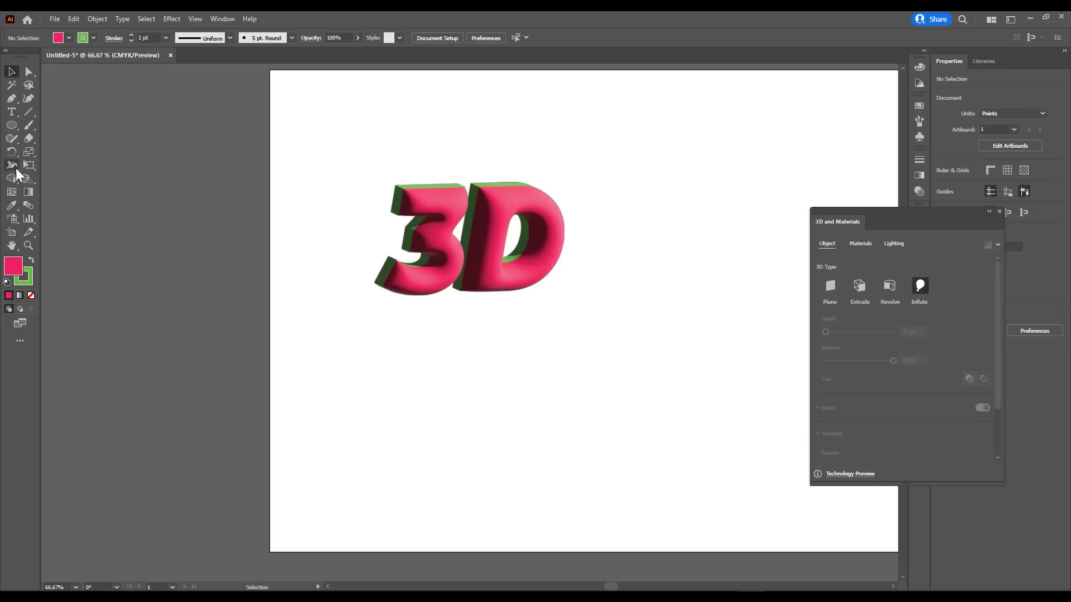
Draw a closed stepped profile polygon with the Pen tool below the text.
left_click(12, 101)
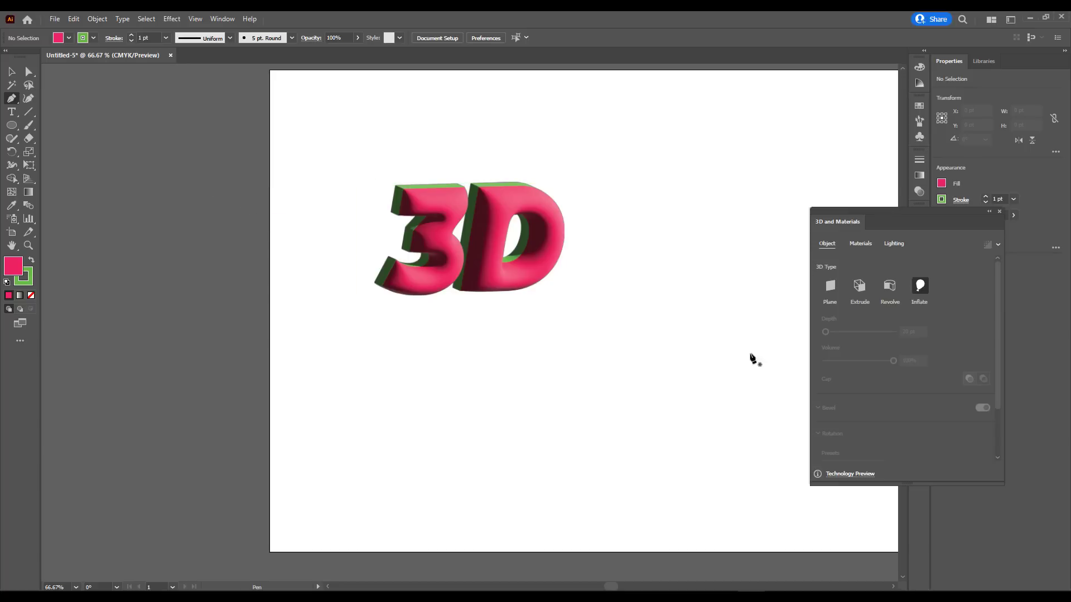
left_click(579, 347)
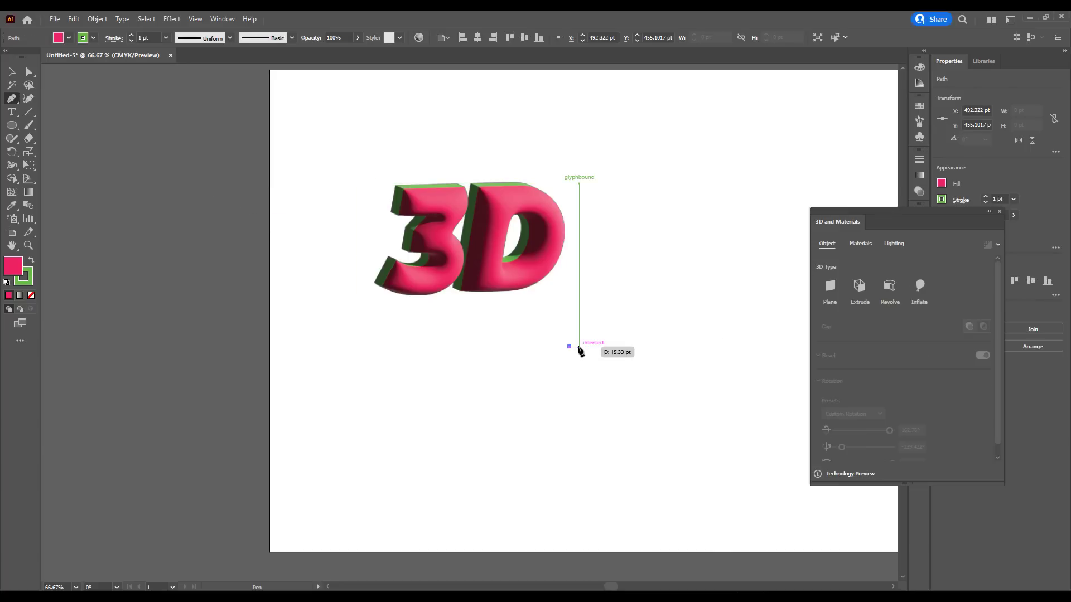
left_click(576, 347)
left_click(638, 355)
left_click(662, 378)
left_click(701, 379)
left_click(569, 407)
Round the profile's corners using the Direct Selection corner widgets.
left_click(568, 347)
left_click(29, 72)
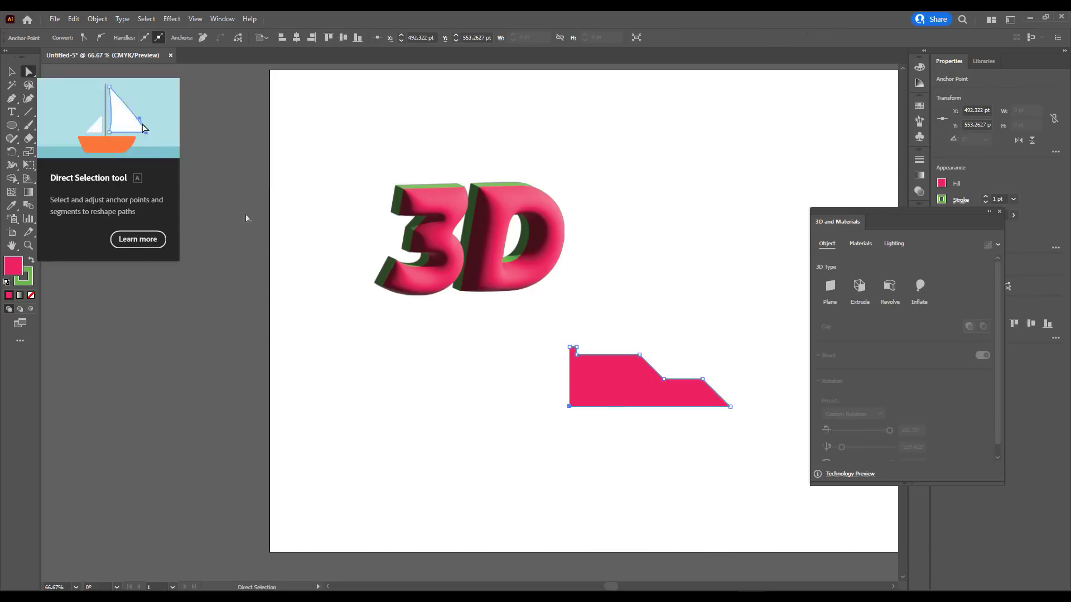
left_click_drag(647, 317, 664, 328)
left_click_drag(388, 271, 384, 264)
key("ctrl+minus")
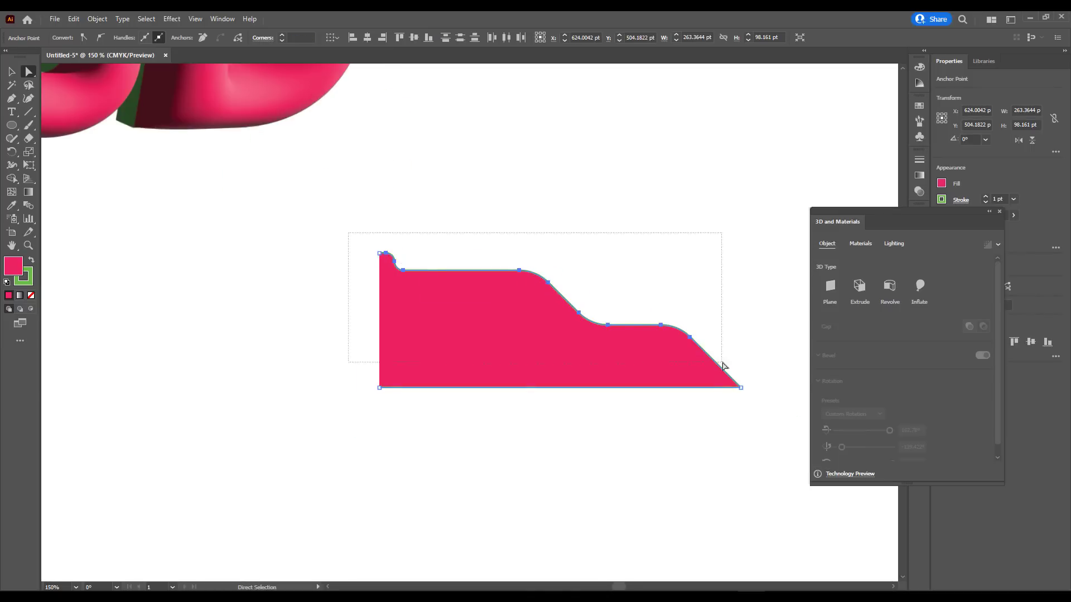
mouse_move(737, 382)
left_mouse_down()
mouse_move(742, 371)
mouse_move(730, 380)
mouse_move(741, 390)
mouse_move(731, 387)
left_mouse_up()
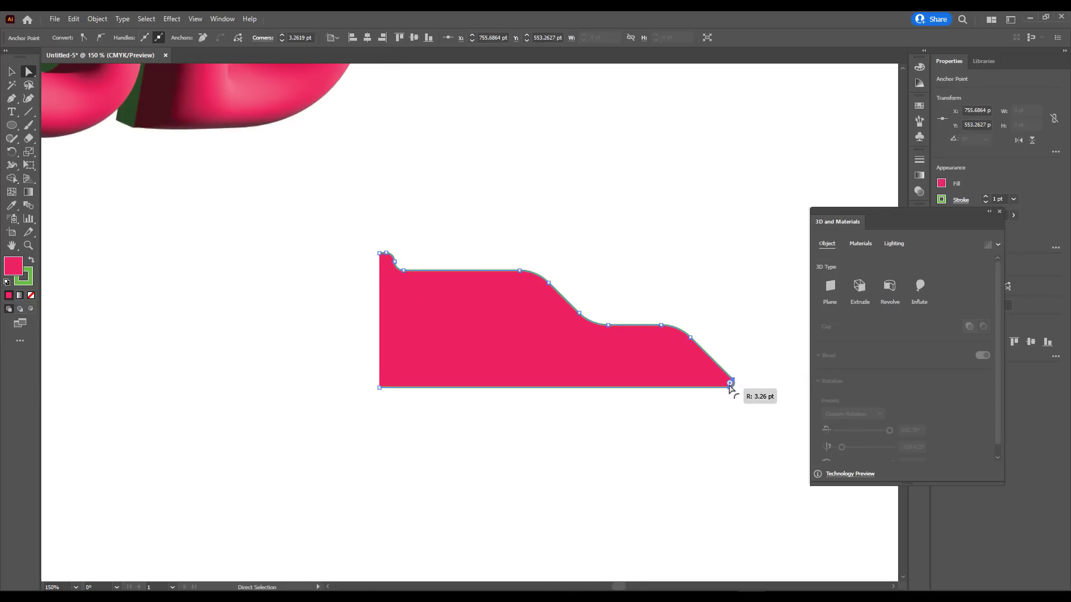
left_click(727, 408)
scroll(596, 385, "down", 3)
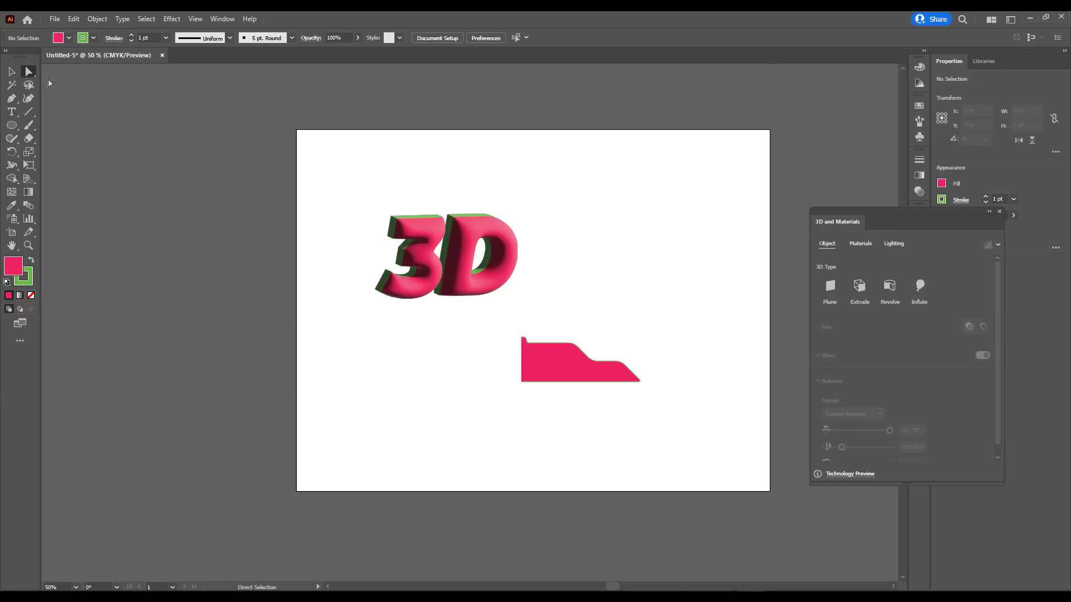
Revolve the selected pink profile, tilt it, and widen the offset into a ring.
left_click(11, 72)
left_click(583, 372)
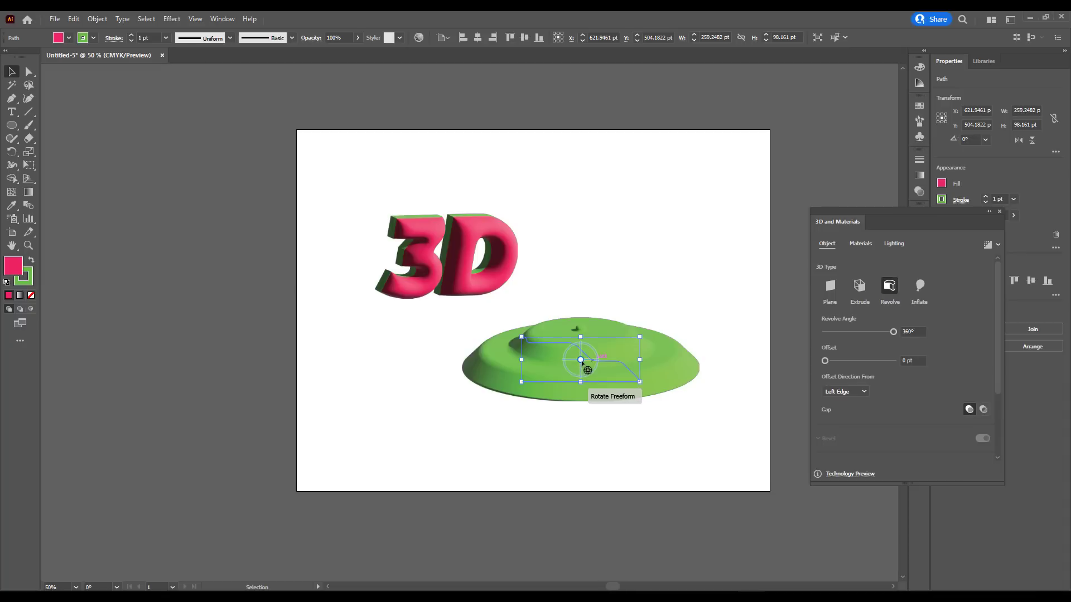
mouse_move(592, 366)
left_mouse_down()
mouse_move(591, 297)
mouse_move(593, 366)
left_mouse_up()
left_click_drag(588, 382, 590, 365)
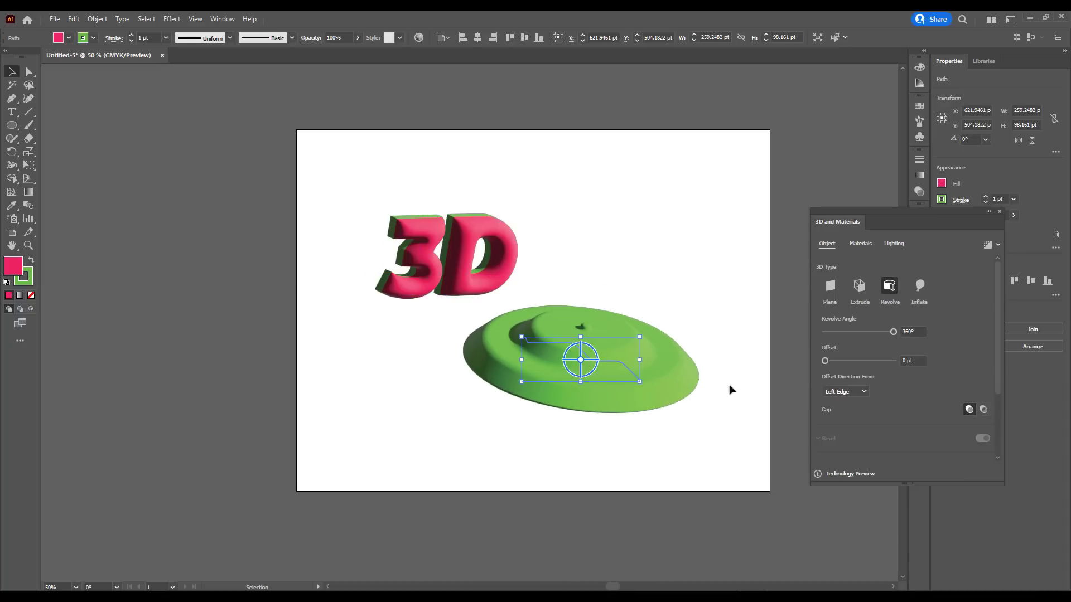
left_click_drag(825, 361, 842, 372)
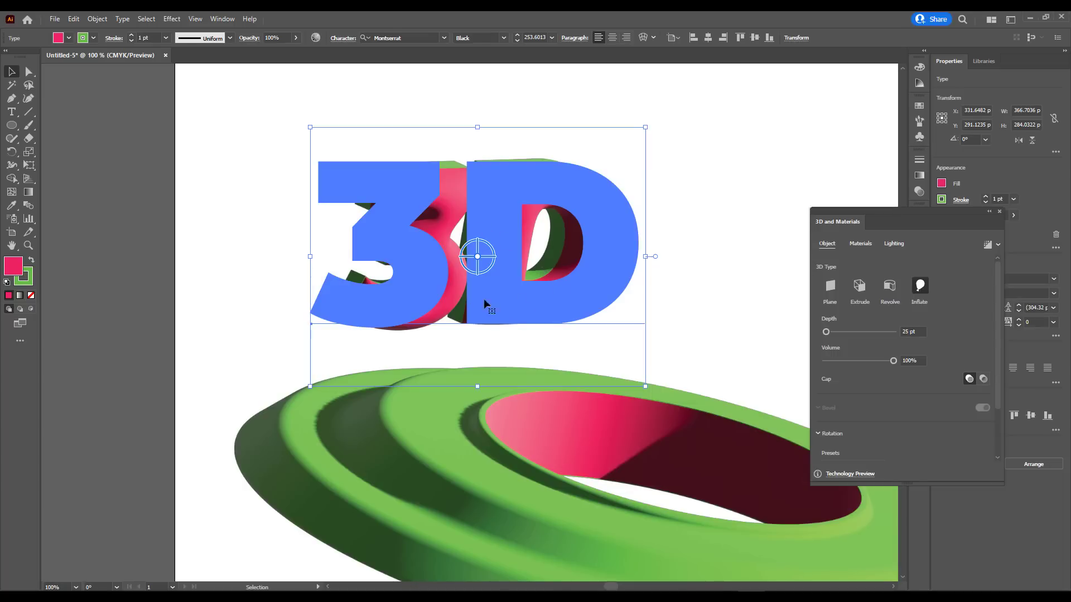
Start Export Selection for the 3D text and set the export format to OBJ.
left_click(55, 21)
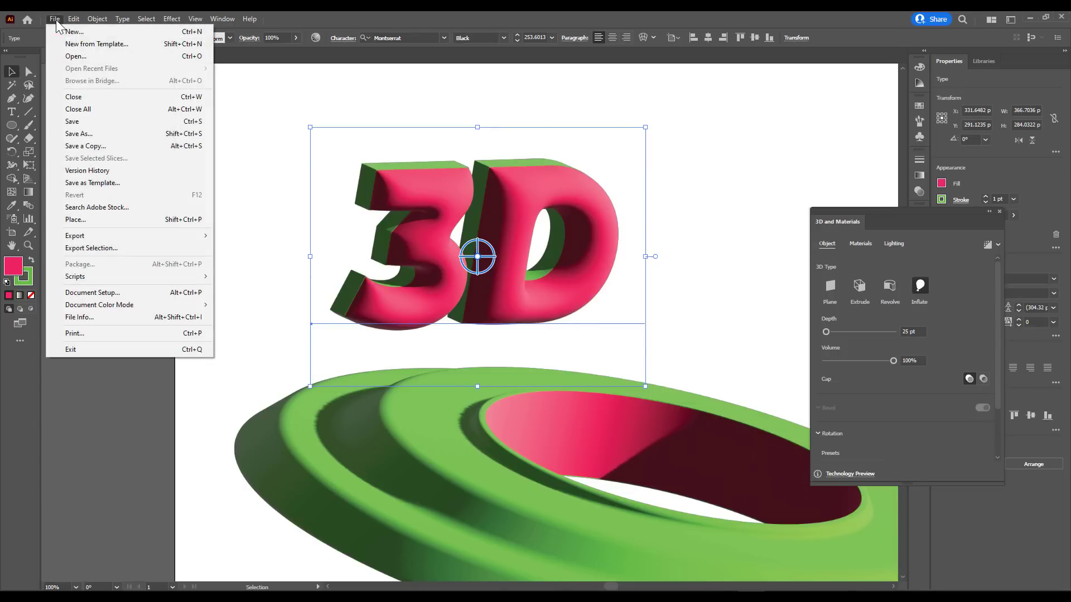
left_click(108, 249)
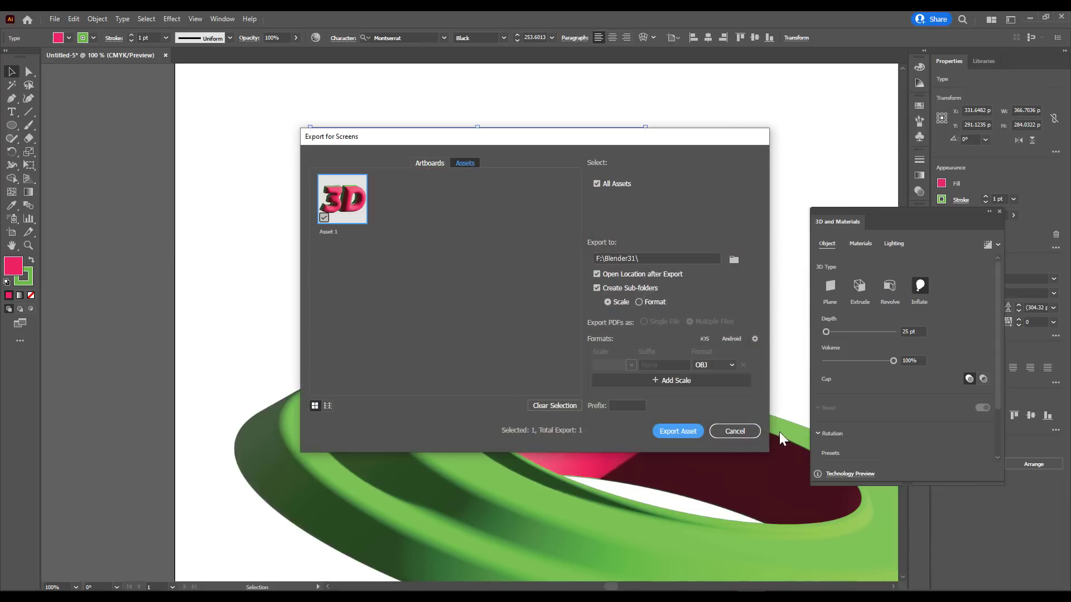
left_click(730, 365)
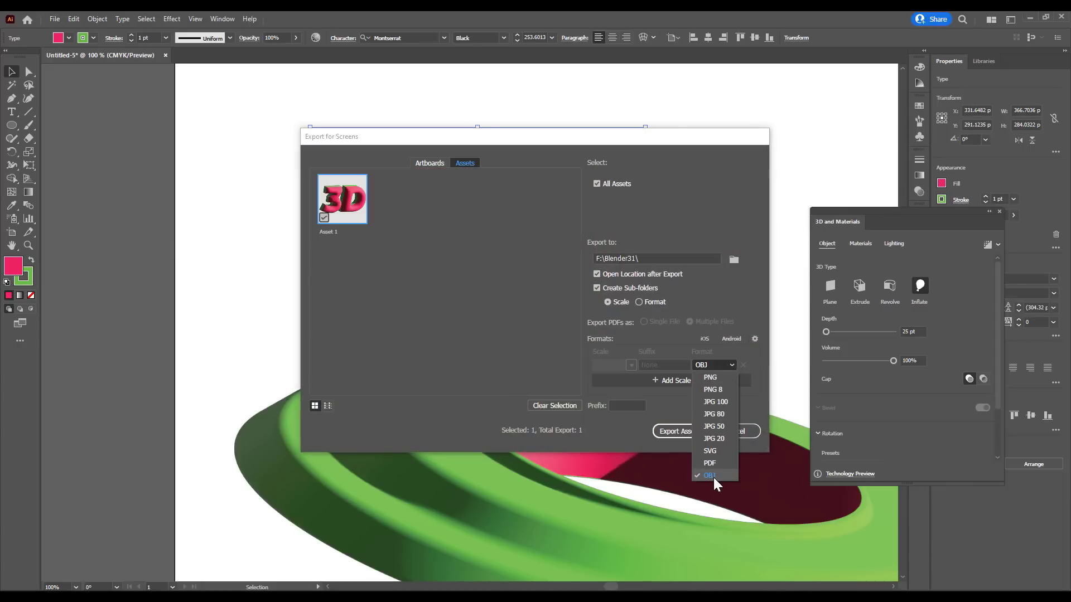
left_click(725, 378)
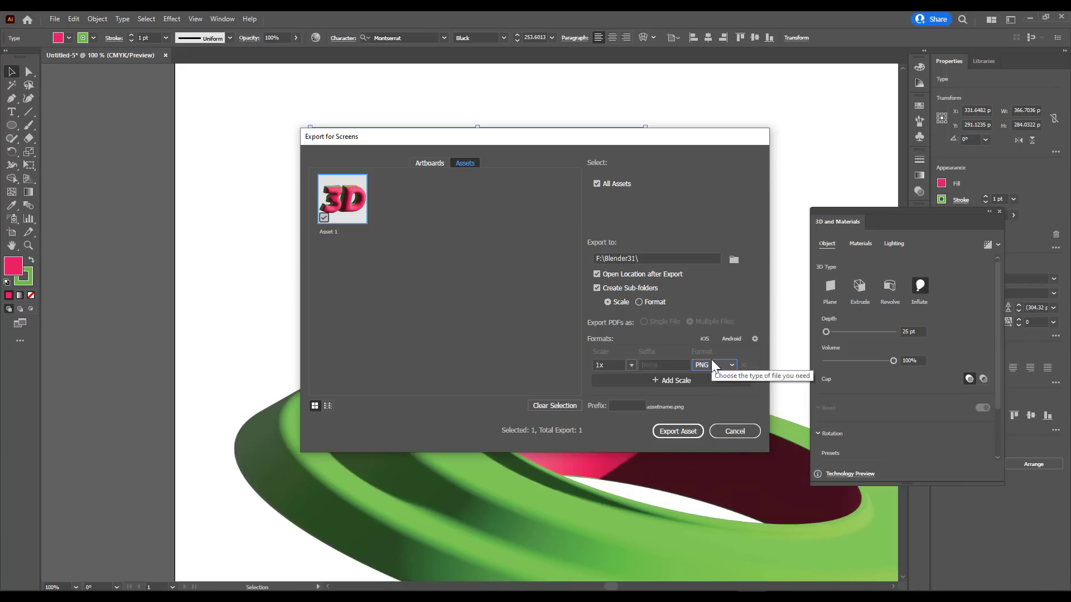
left_click(719, 369)
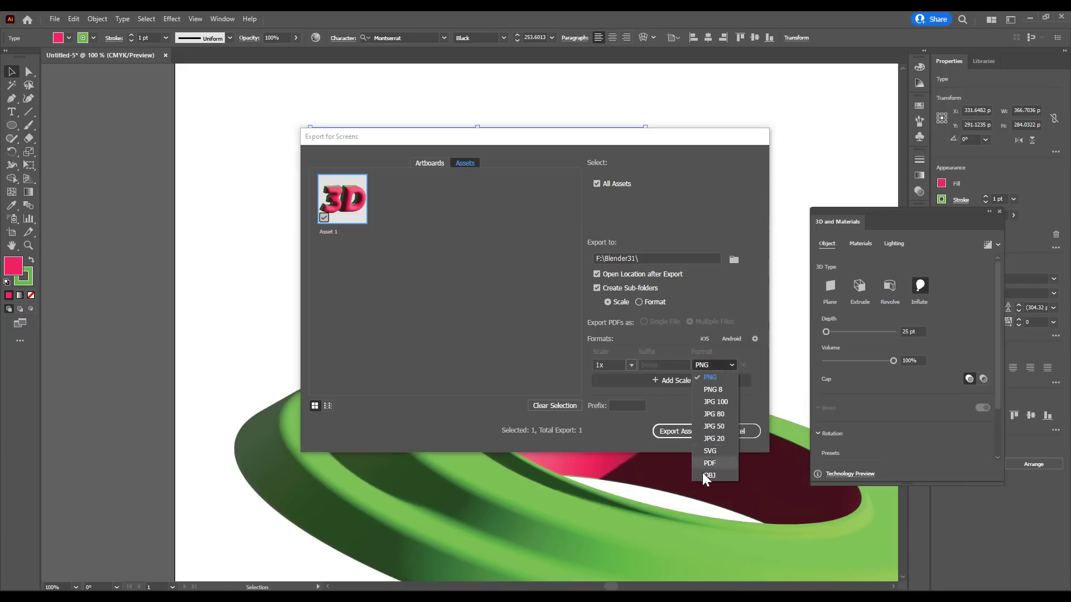
left_click(710, 481)
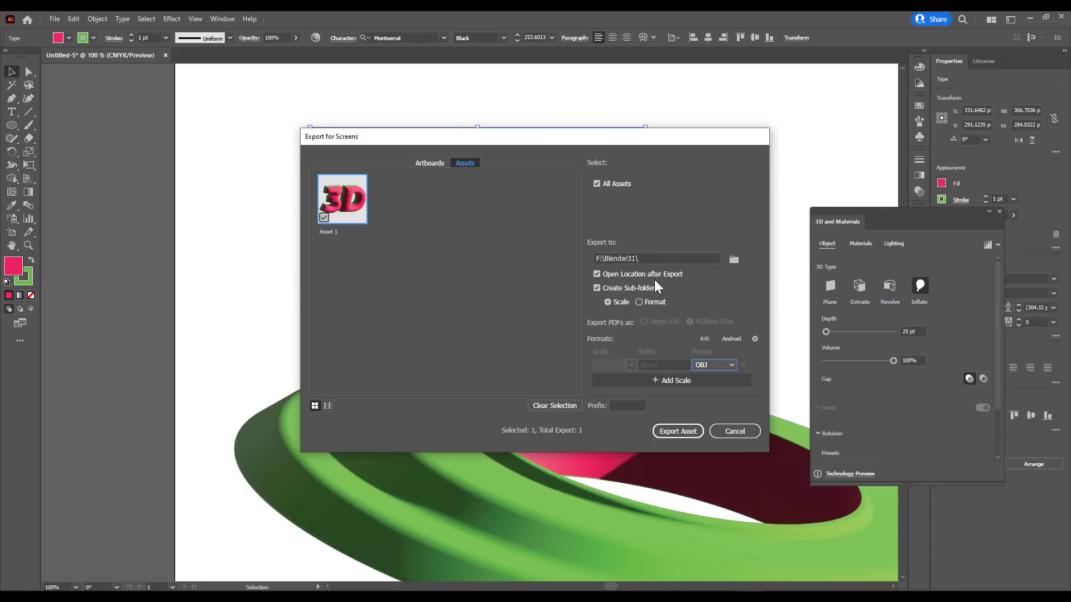
Rename the asset to 3Dmodel and export it as OBJ.
double_click(338, 232)
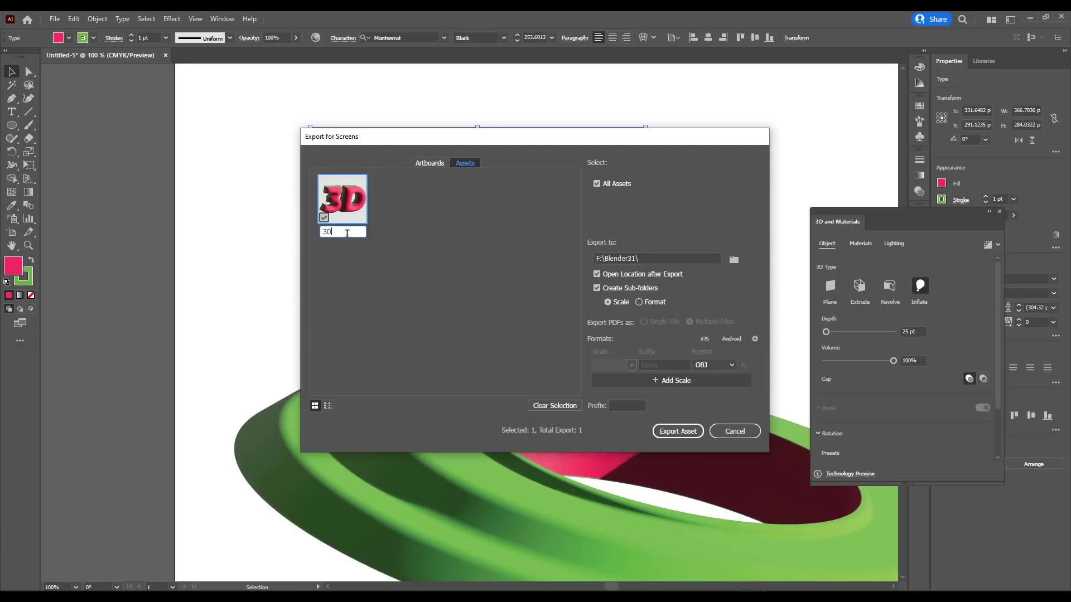
key("Return")
left_click(335, 201)
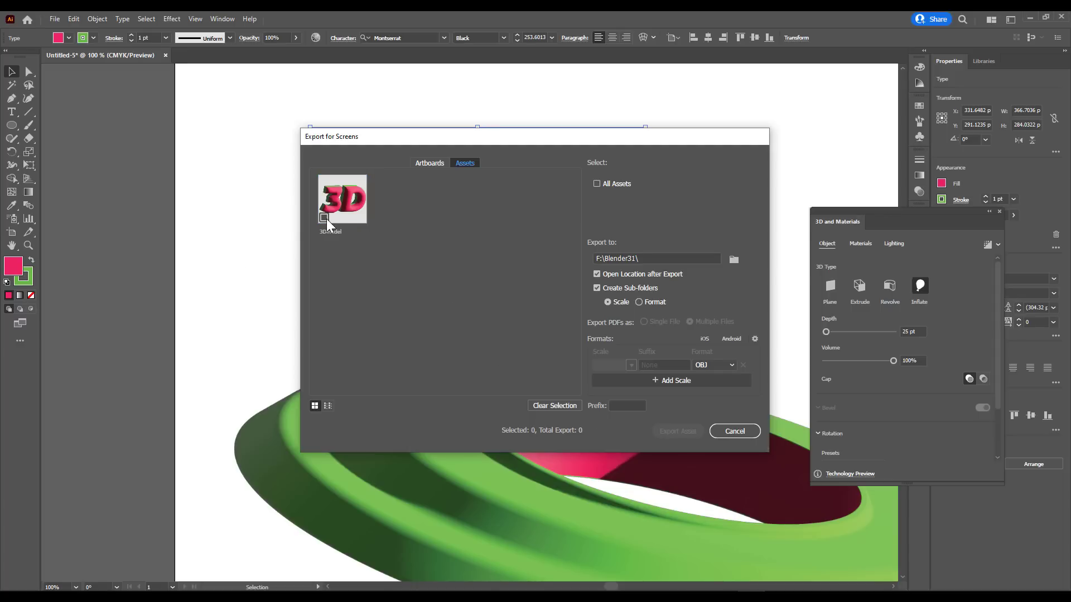
left_click(327, 221)
left_click(688, 433)
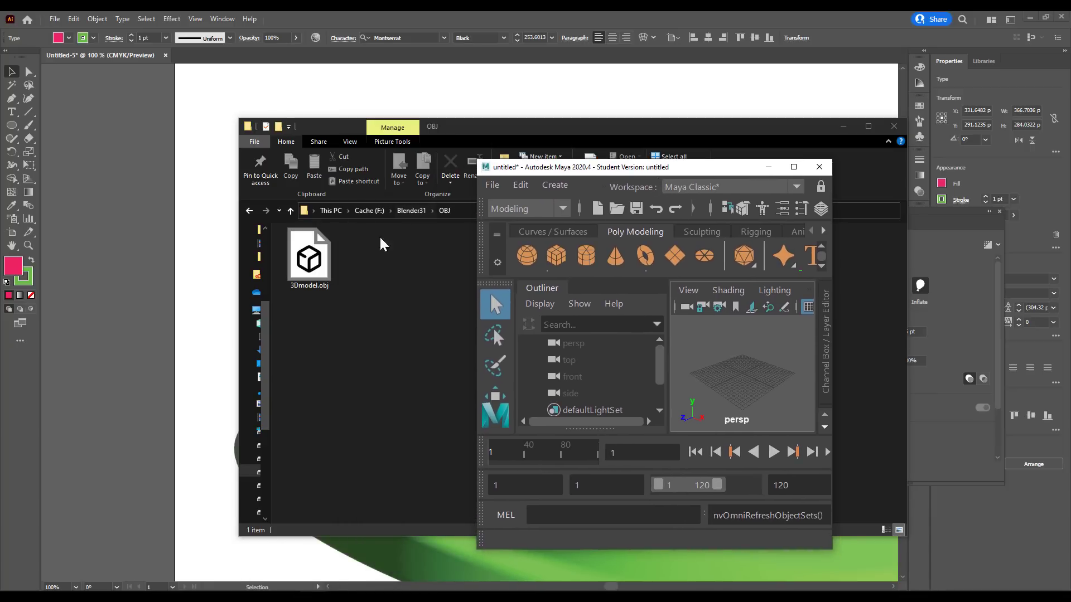
Drag 3Dmodel.obj into Maya's perspective viewport and maximize the Maya window.
left_click_drag(309, 257, 759, 362)
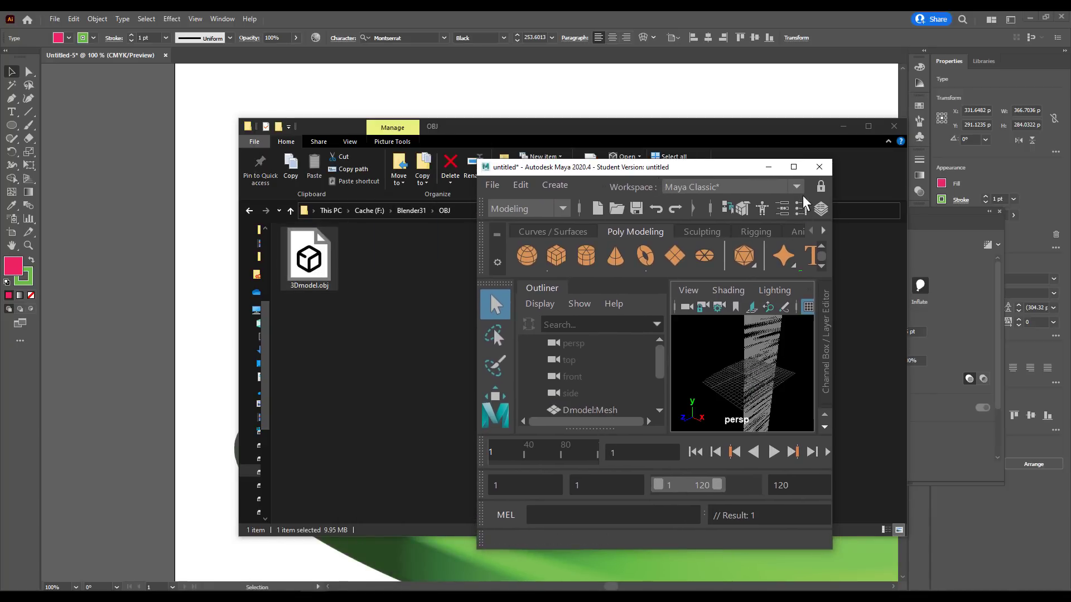
left_click(793, 167)
Frame the imported 3D text mesh and orbit to a front view.
key("f")
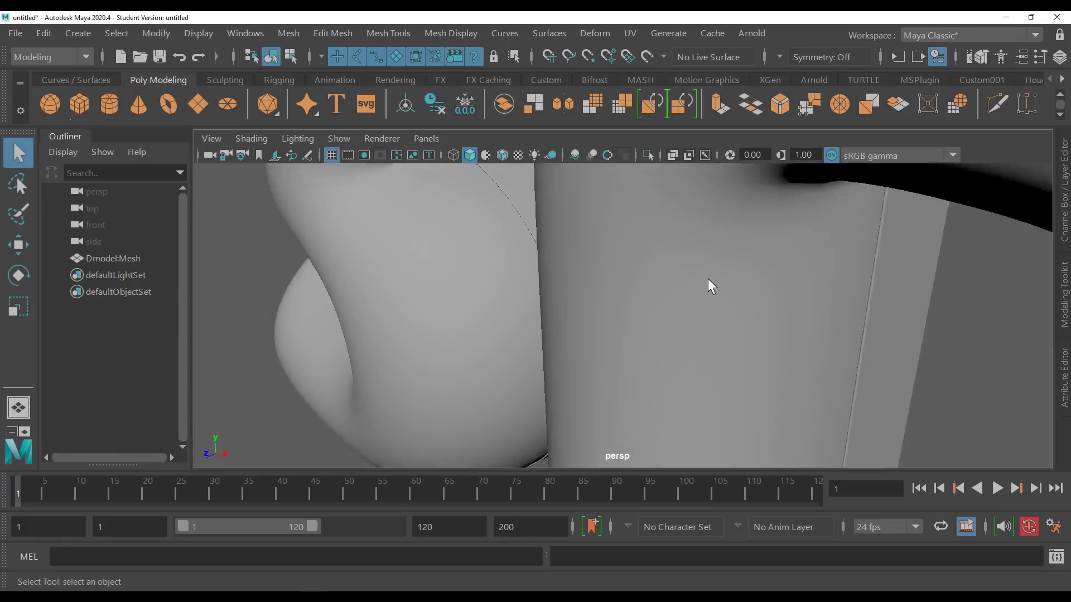
scroll(708, 285, "down", 5)
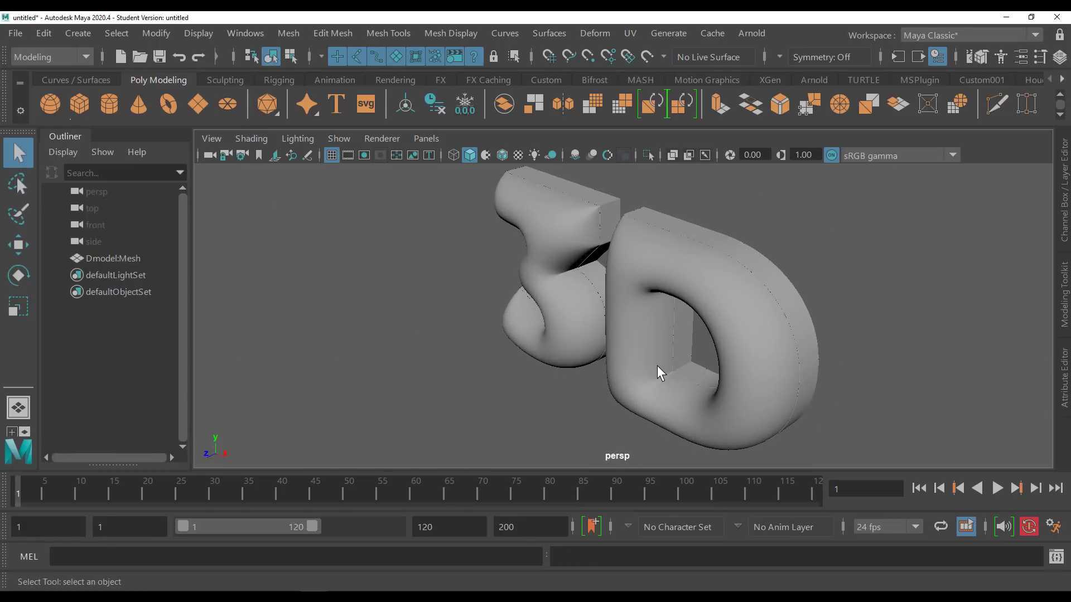
left_click_drag(658, 368, 748, 351)
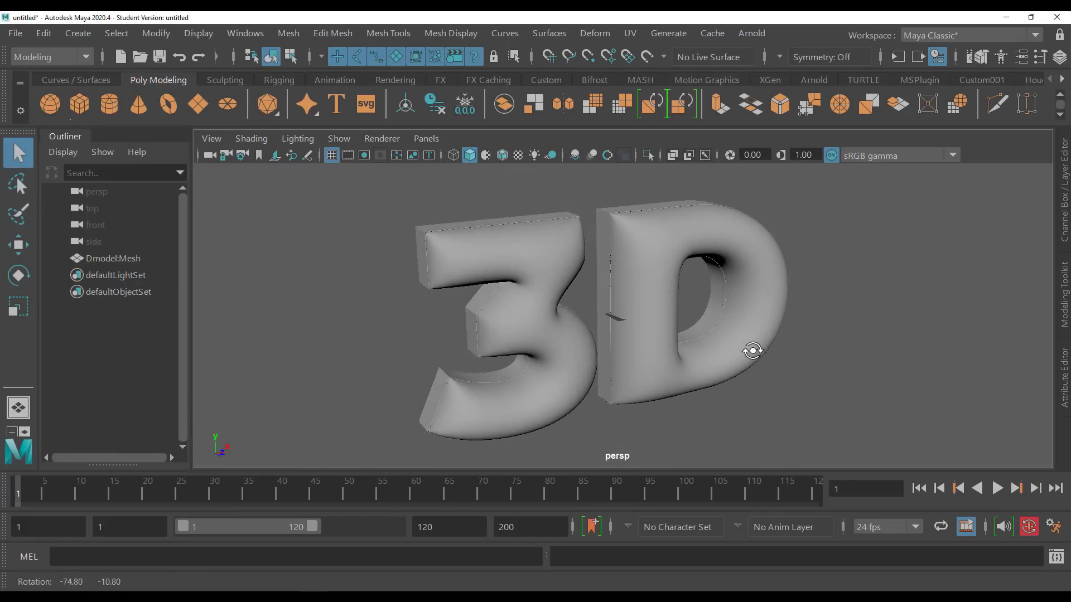
Try shrinking the mesh with Scale, undo it, then deselect and orbit around the text.
left_click(629, 281)
key("r")
left_click_drag(659, 320, 283, 306)
key("ctrl+z")
scroll(768, 357, "up", 5)
left_click(283, 306)
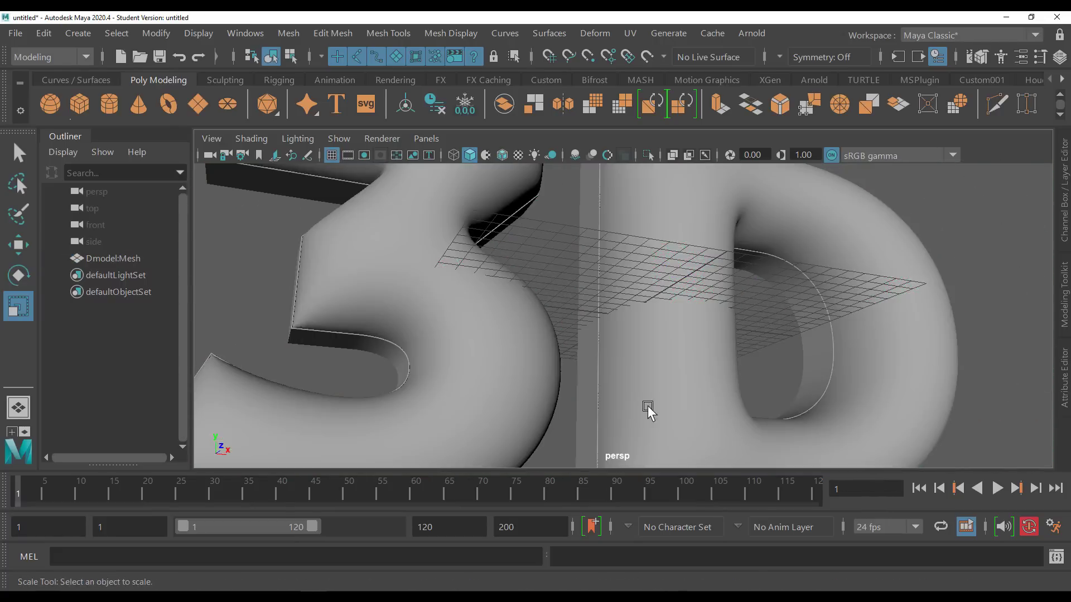
left_click_drag(645, 407, 608, 343)
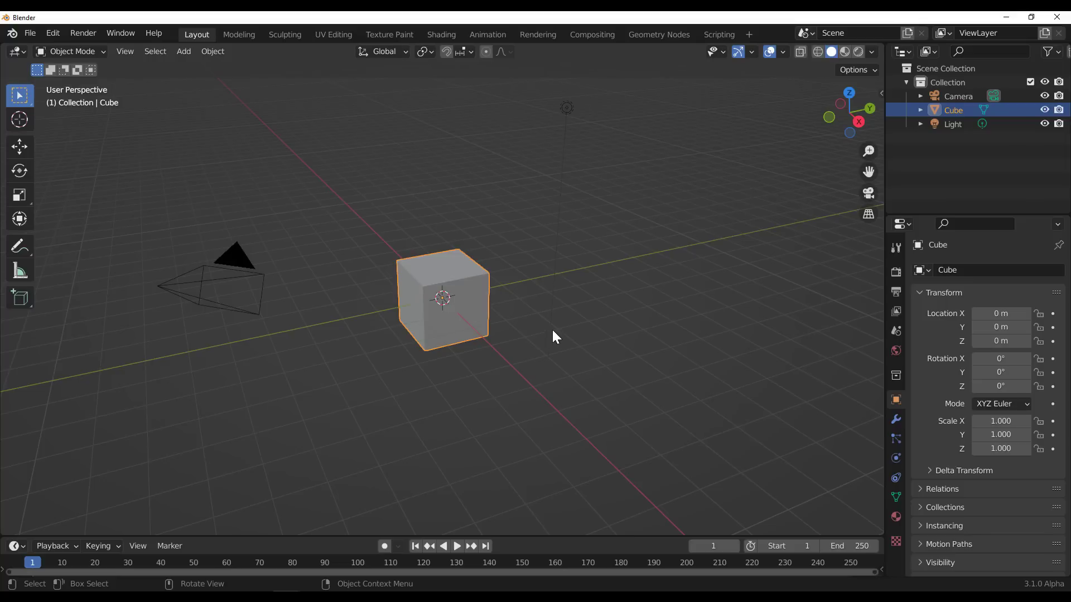
Import 3Dmodel.obj into Blender as a Wavefront OBJ.
left_click(29, 34)
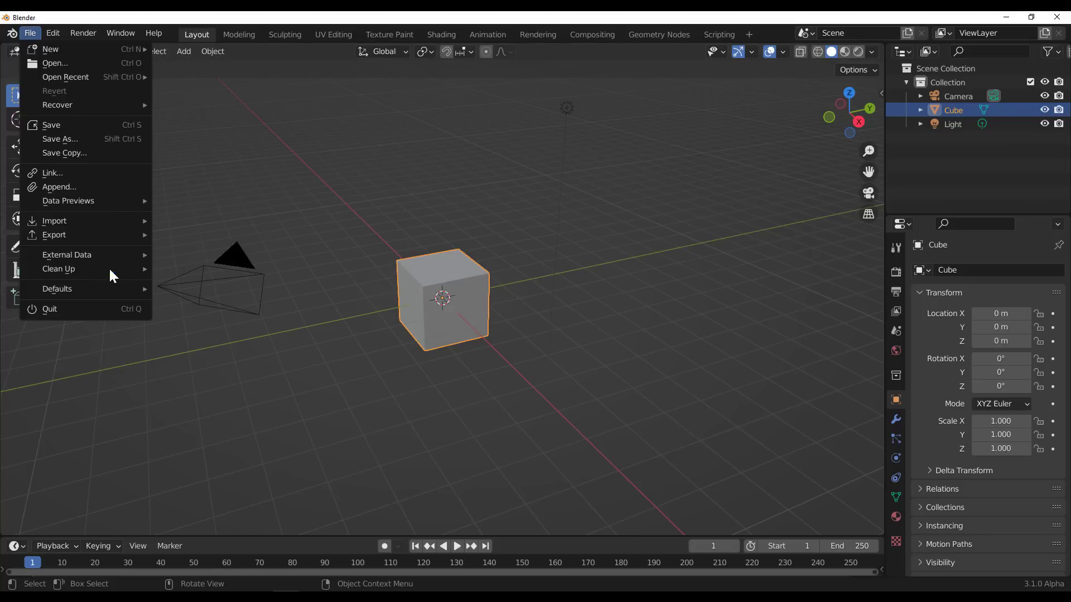
mouse_move(78, 220)
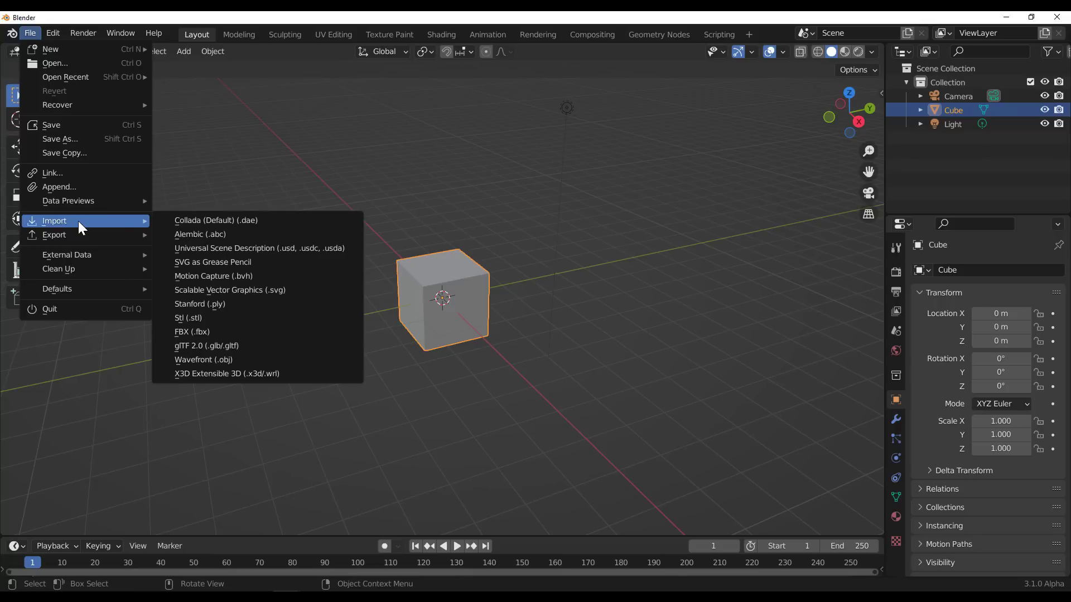
left_click(241, 360)
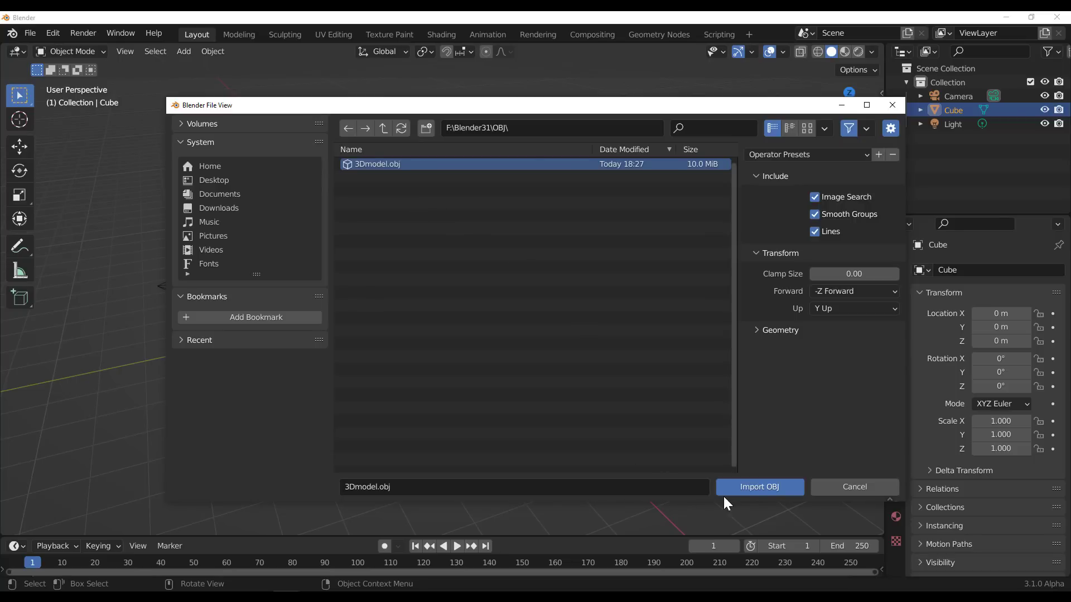
left_click(749, 490)
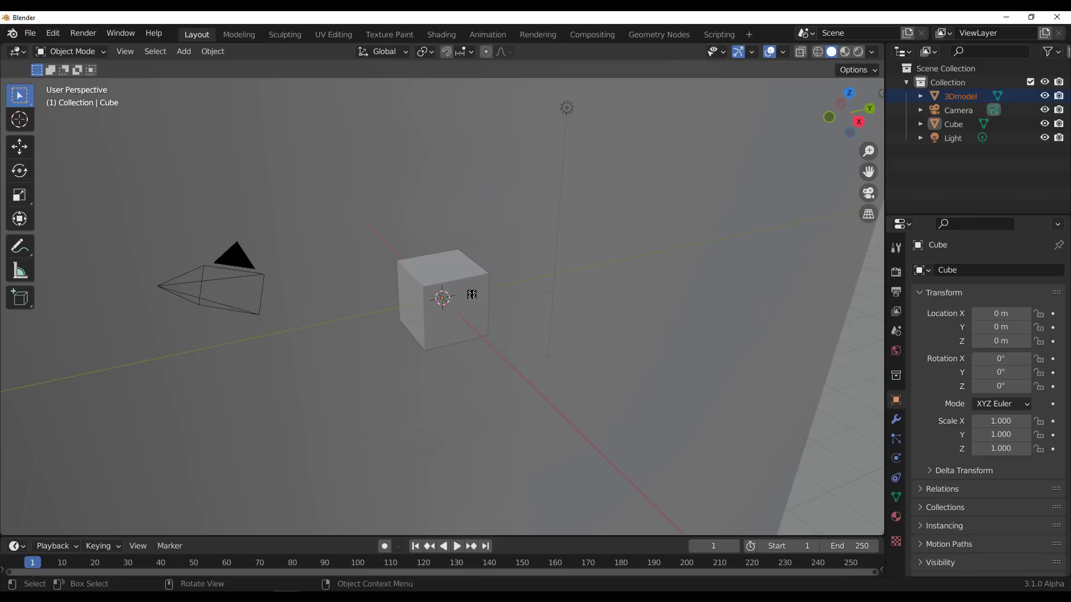
Delete the default cube.
scroll(470, 289, "down", 3)
left_click(469, 289)
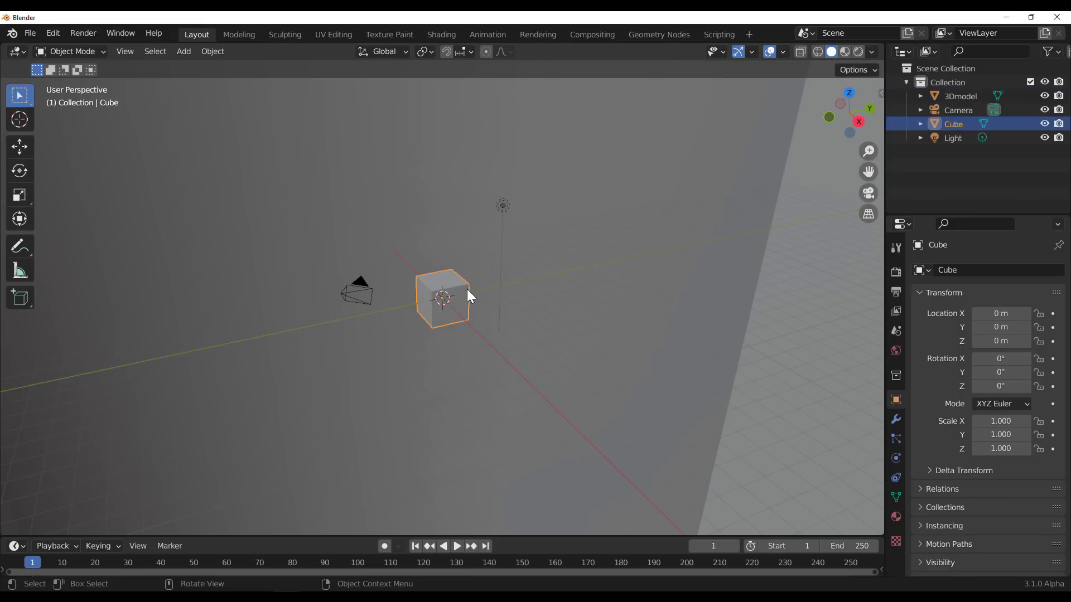
key("Delete")
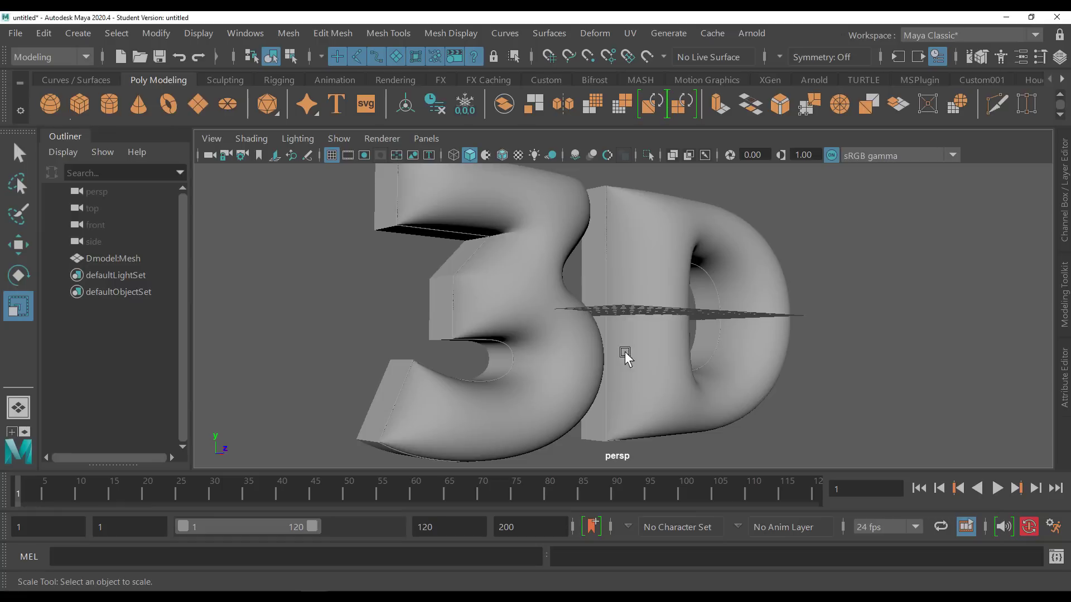
Turn on Wireframe on Shaded for the 3D text mesh in a frontal, zoomed view.
scroll(625, 357, "down", 3)
mouse_move(542, 173)
left_mouse_down()
mouse_move(569, 227)
mouse_move(548, 254)
mouse_move(574, 299)
left_mouse_up()
left_click(502, 154)
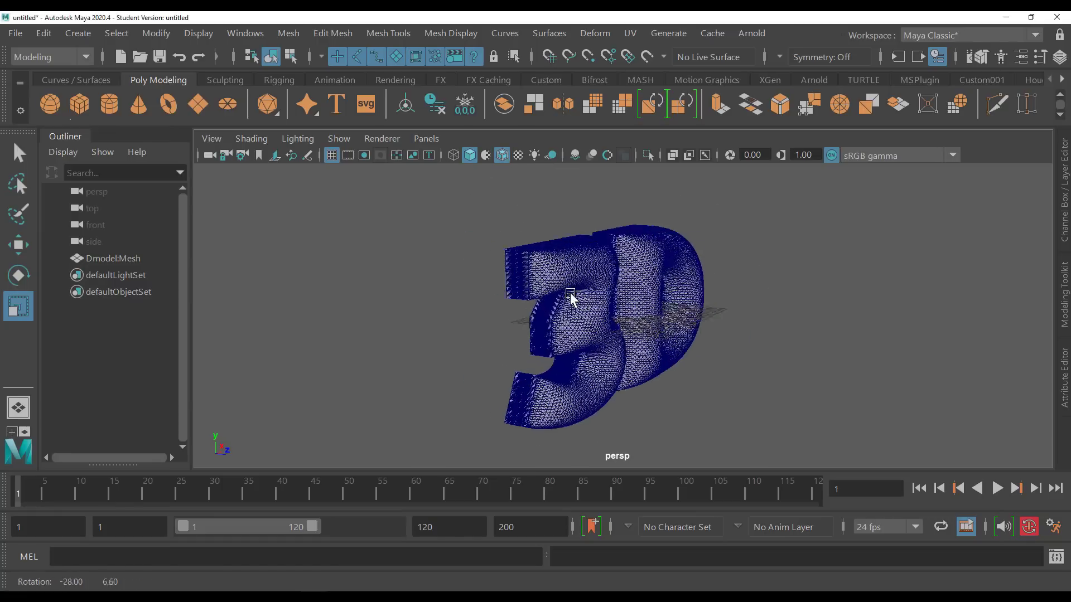
scroll(617, 454, "up", 6)
scroll(654, 437, "down", 5)
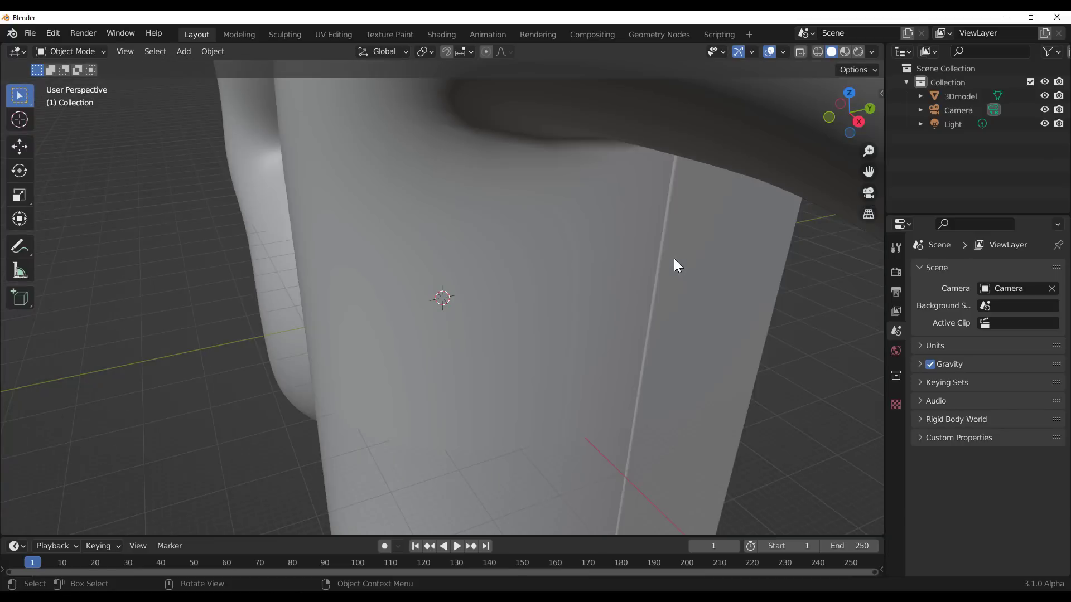
scroll(674, 259, "down", 8)
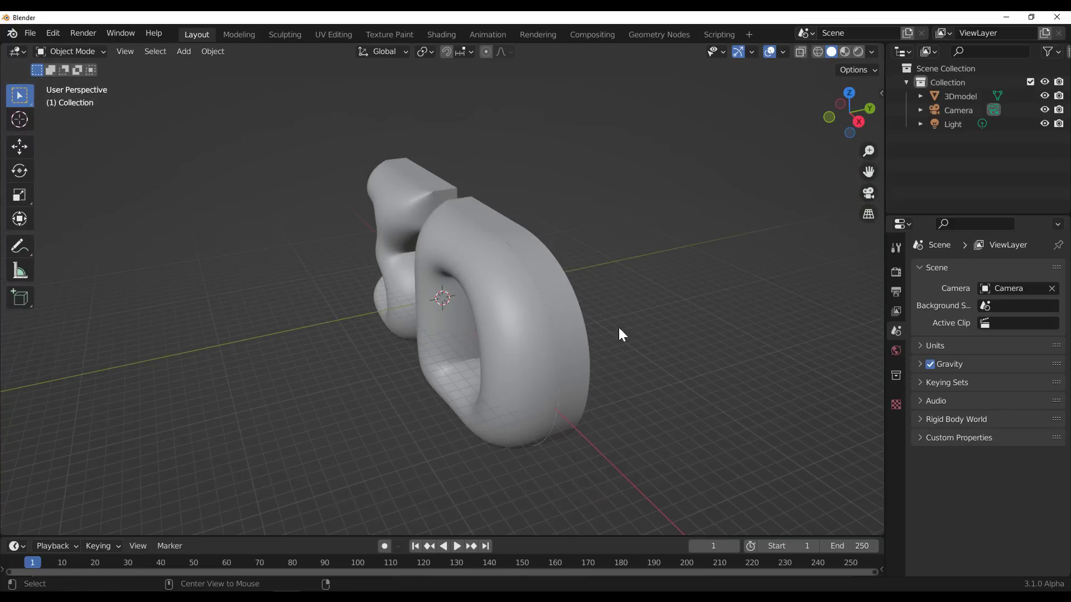
Scale the imported 3Dmodel down to 0.252.
left_click_drag(468, 304, 659, 292)
scroll(445, 267, "up", 6)
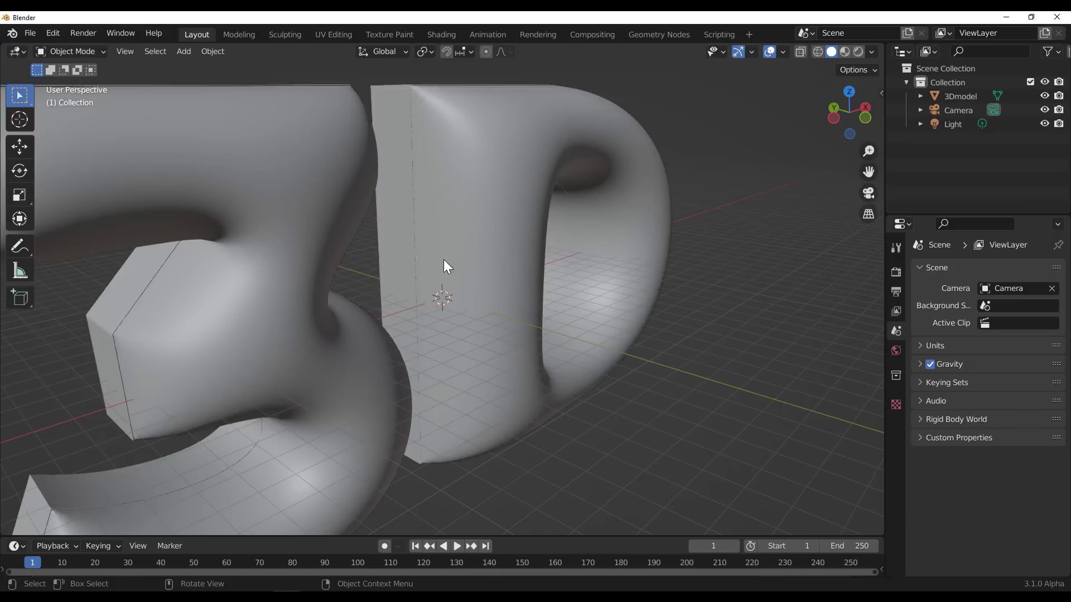
left_click(444, 266)
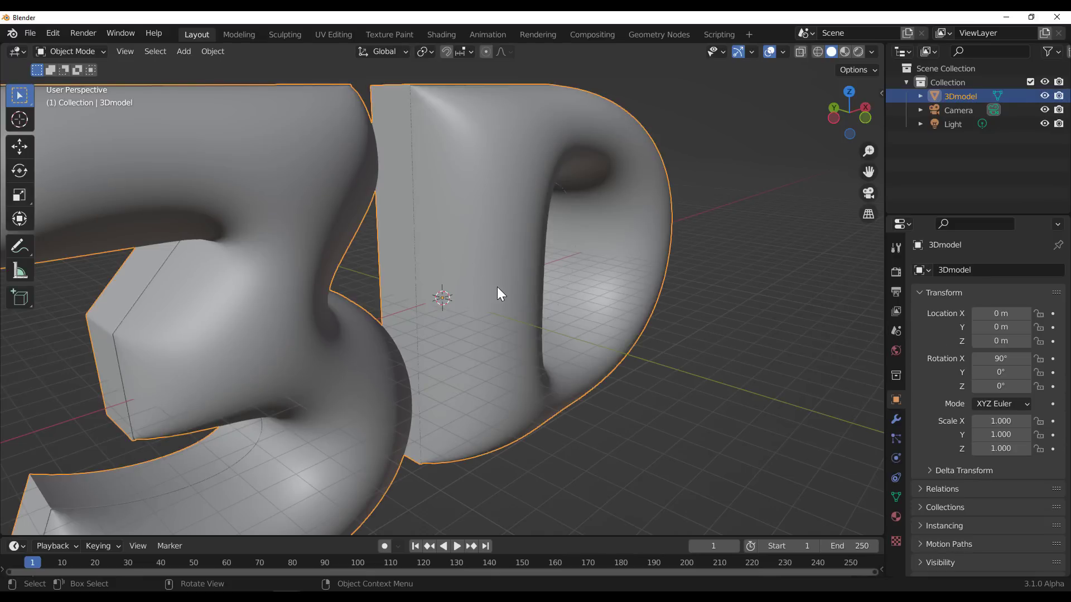
key("s")
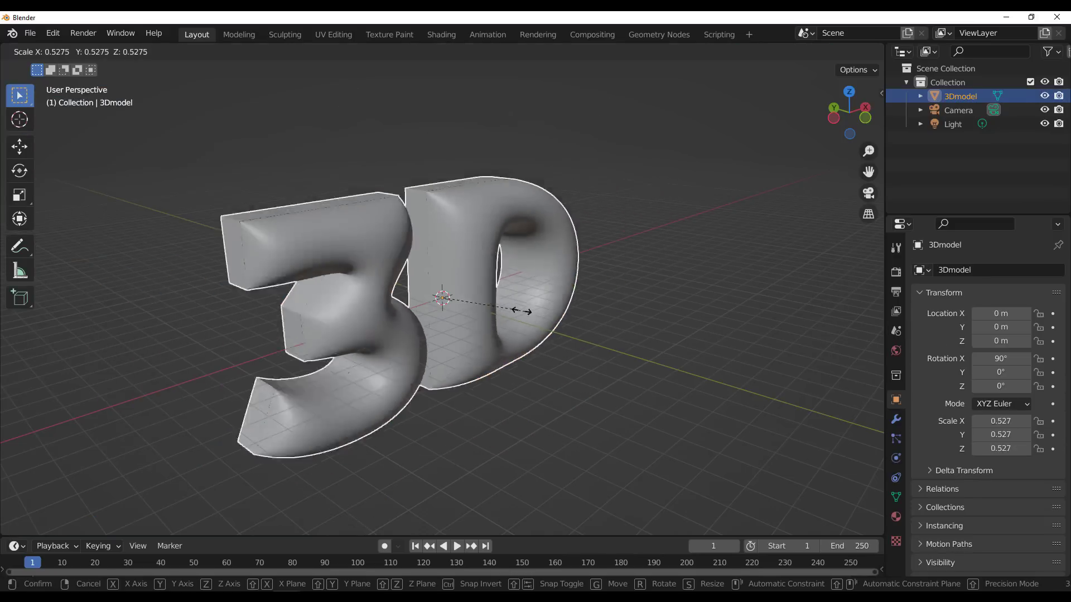
left_click(459, 299)
Zoom and orbit to an angled view of the whole model.
left_click_drag(459, 299, 506, 327)
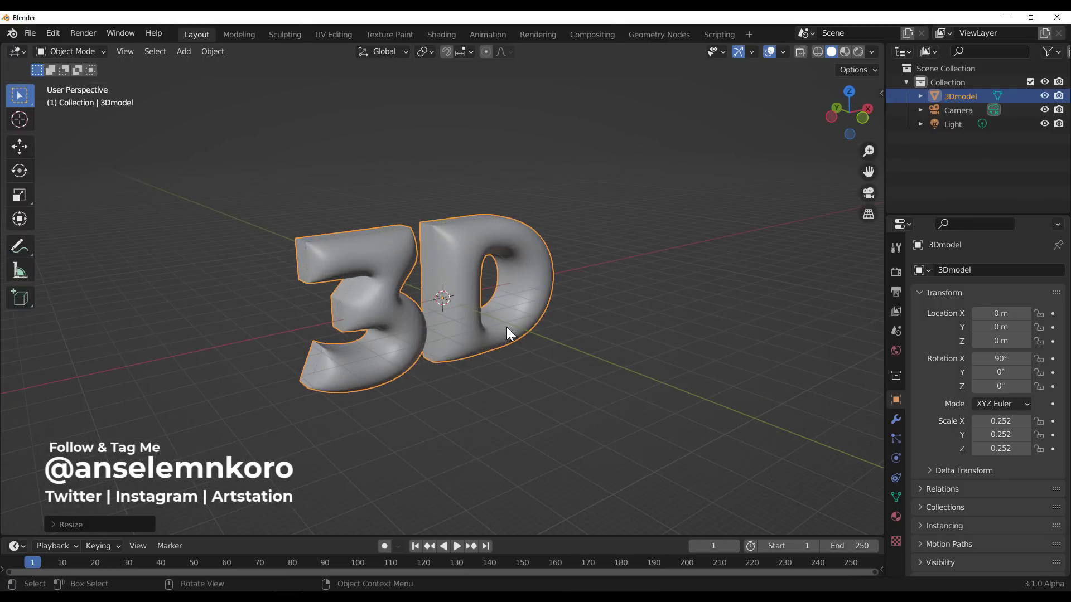
scroll(508, 318, "up", 4)
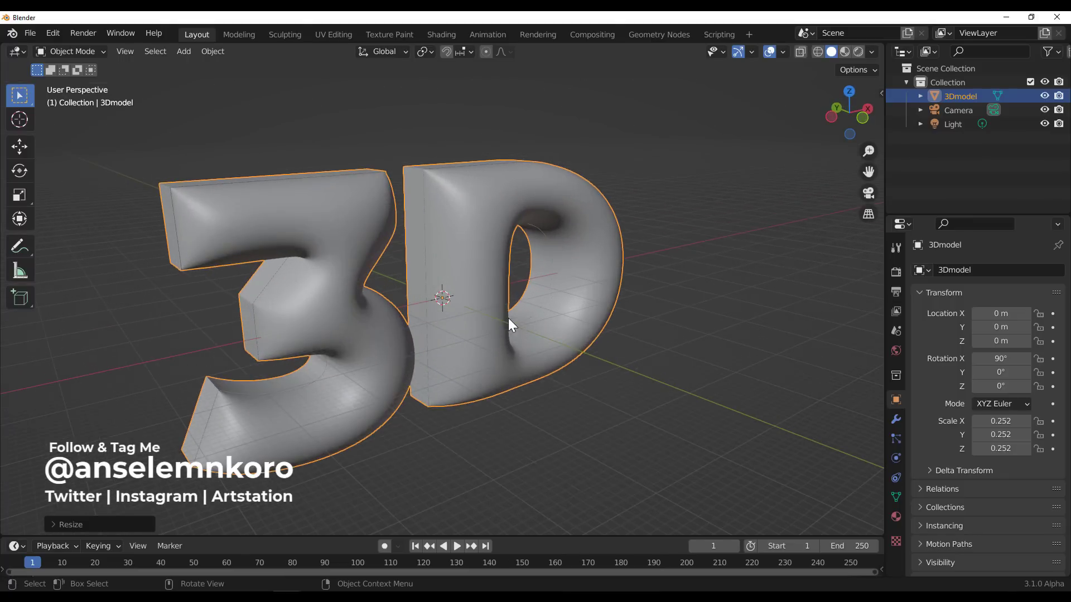
scroll(507, 311, "up", 2)
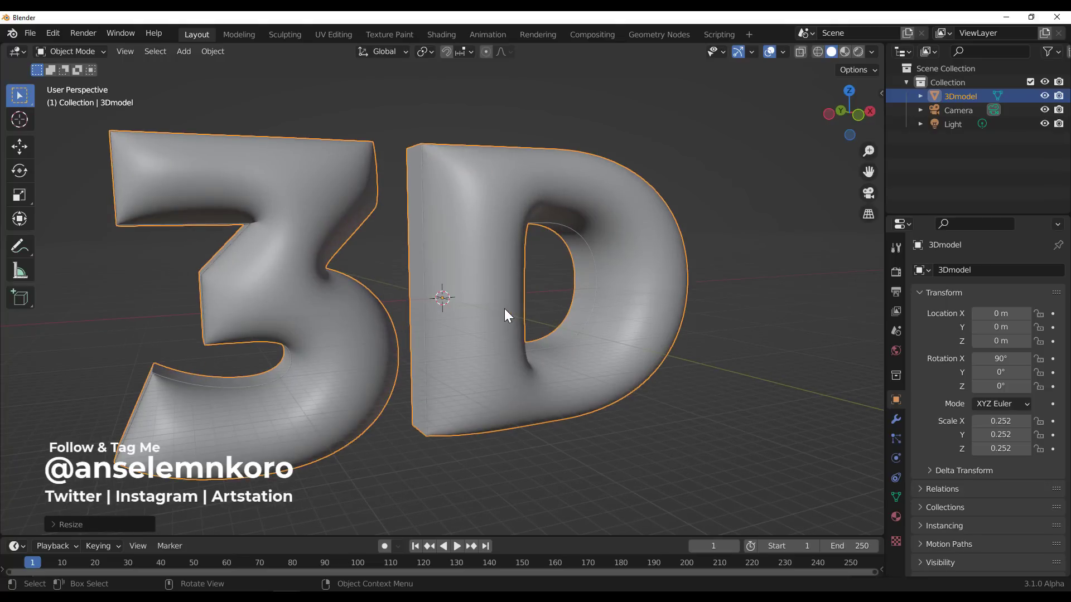
scroll(504, 309, "down", 4)
left_click_drag(517, 321, 513, 337)
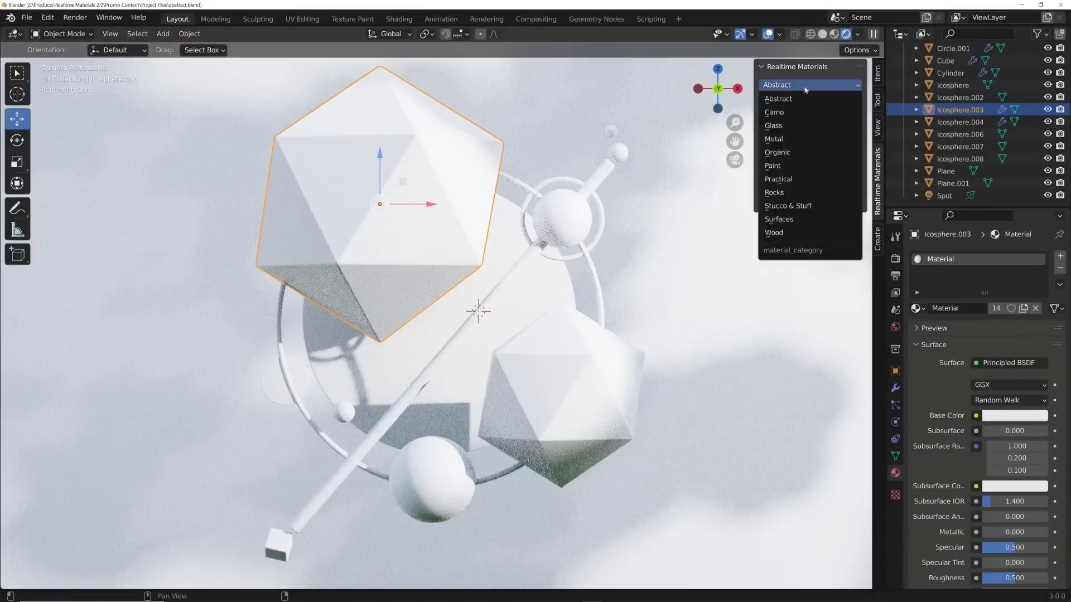
Make the top icosahedron yellow and the lower icosahedron blue with Realtime Materials.
left_click(802, 163)
left_click(495, 392)
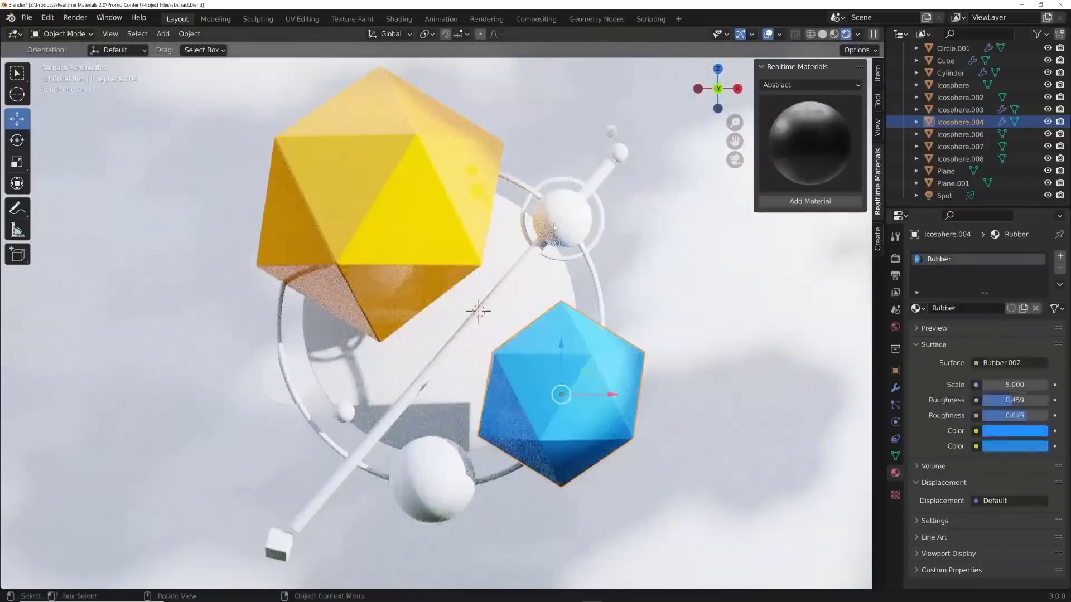
left_click(810, 85)
left_click(830, 235)
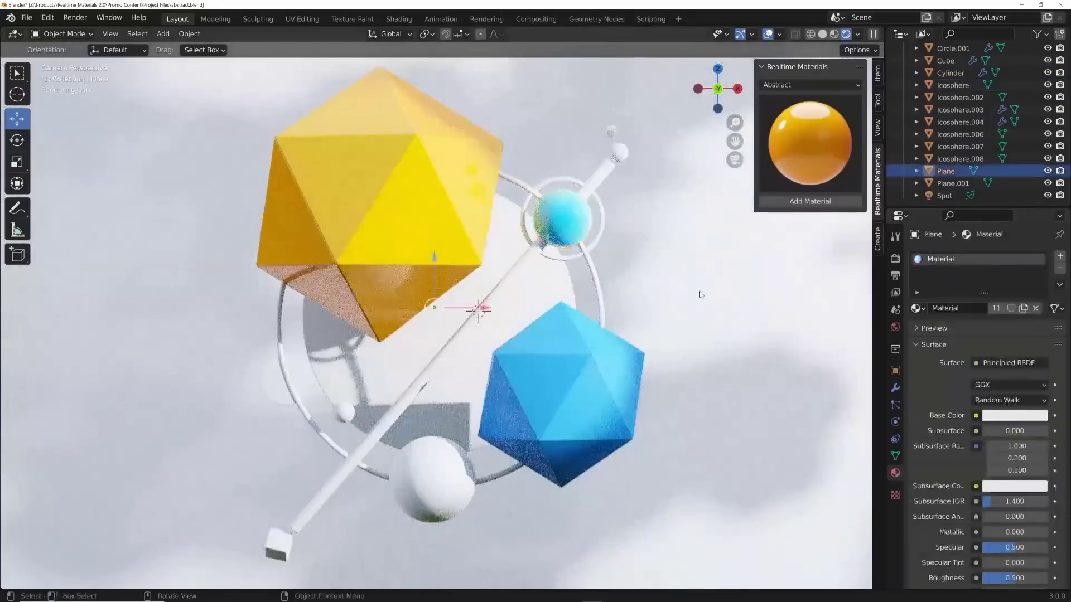
Pick another material from the Realtime Materials grid and slightly lower its second roughness value.
left_click(810, 142)
left_click(677, 237)
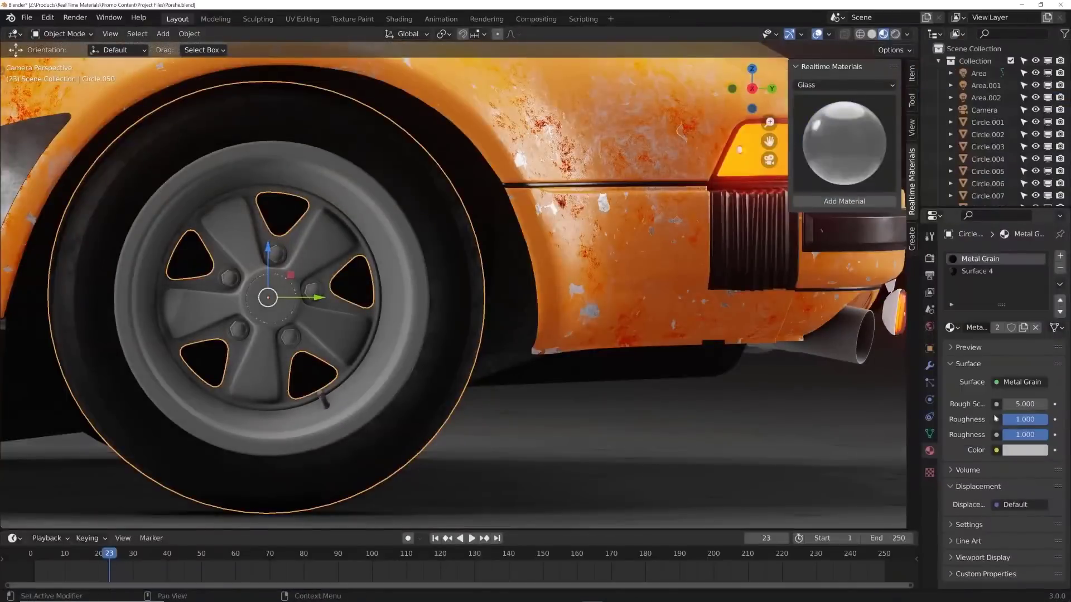
left_click_drag(1025, 434, 1021, 435)
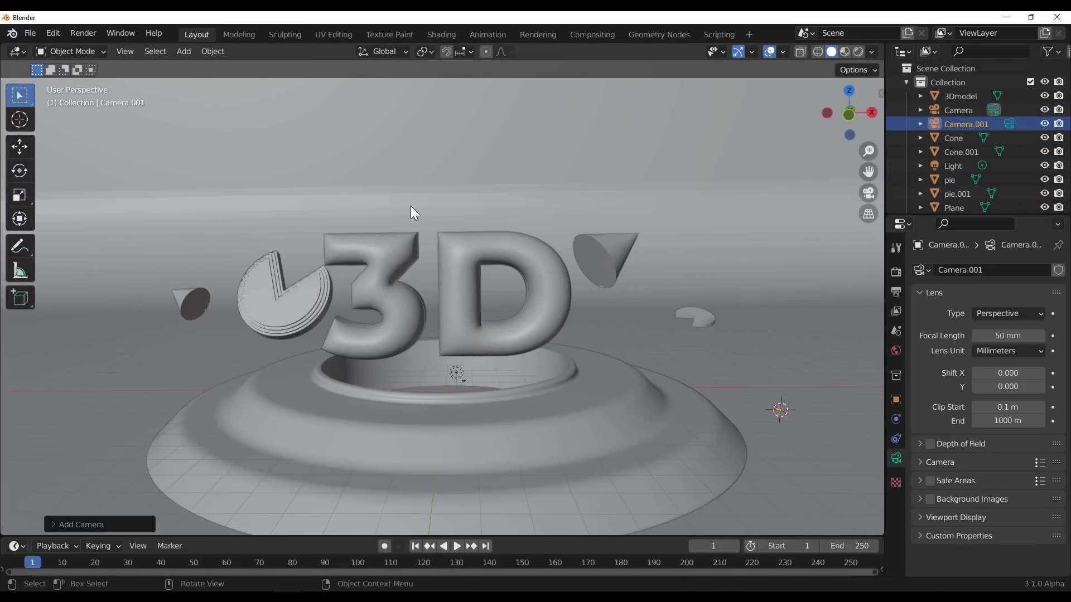
Add a second camera and set the light's radius to 10 m.
key("n")
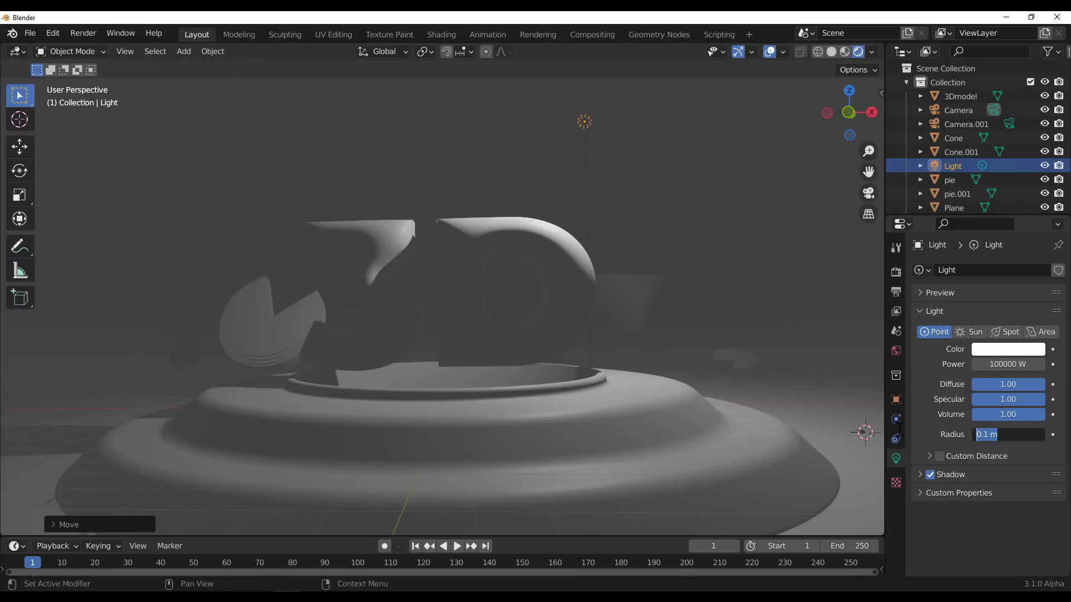
double_click(1008, 434)
type("10")
key("Return")
Place lights above the lettering, over the scene and at the top centre.
key("g")
left_click(637, 109)
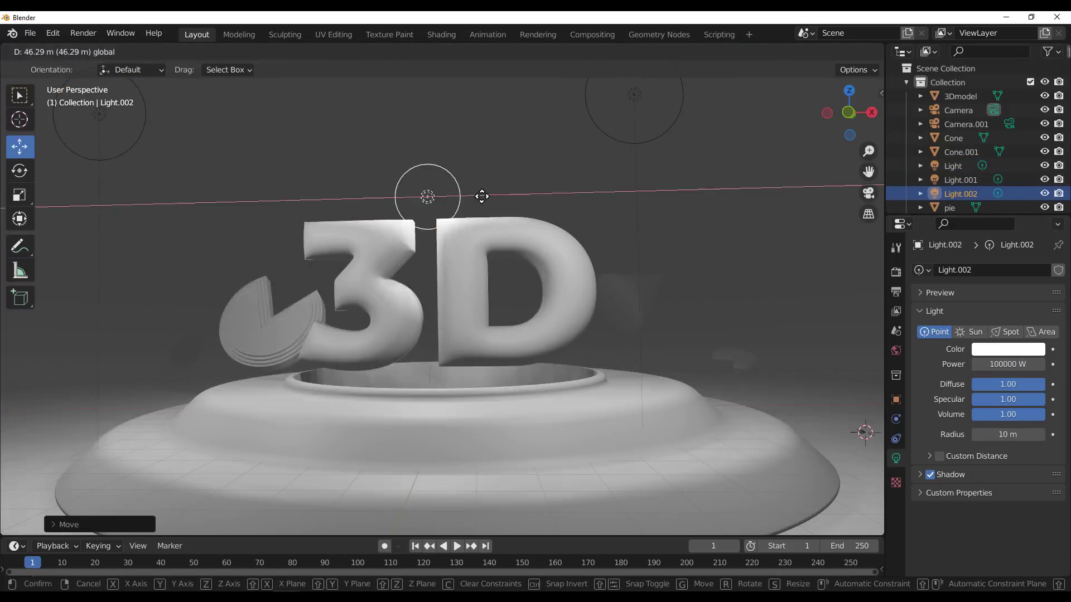
left_click(430, 352)
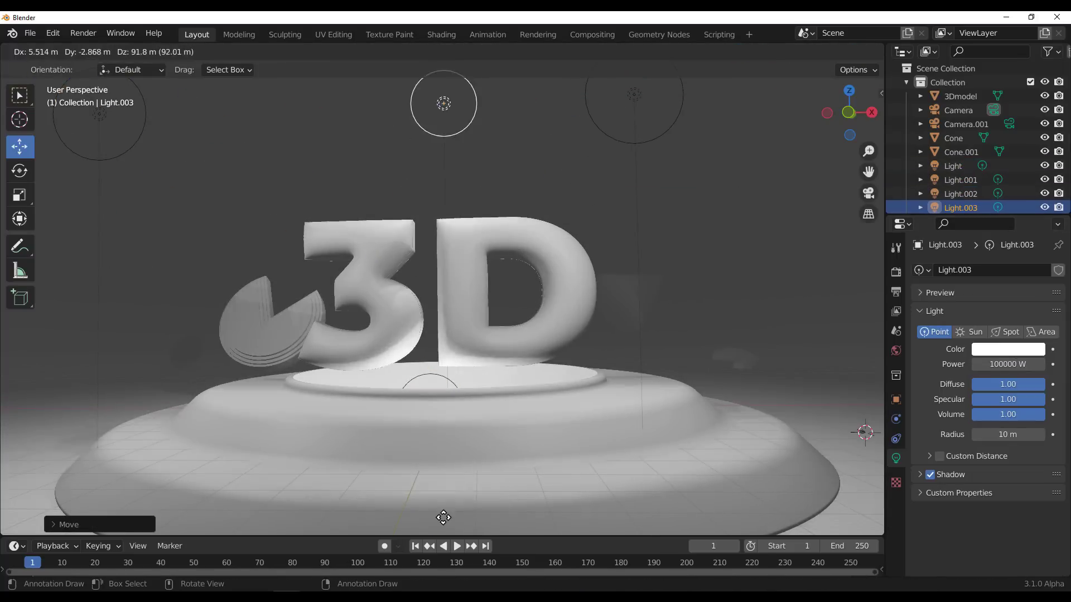
left_click(370, 270)
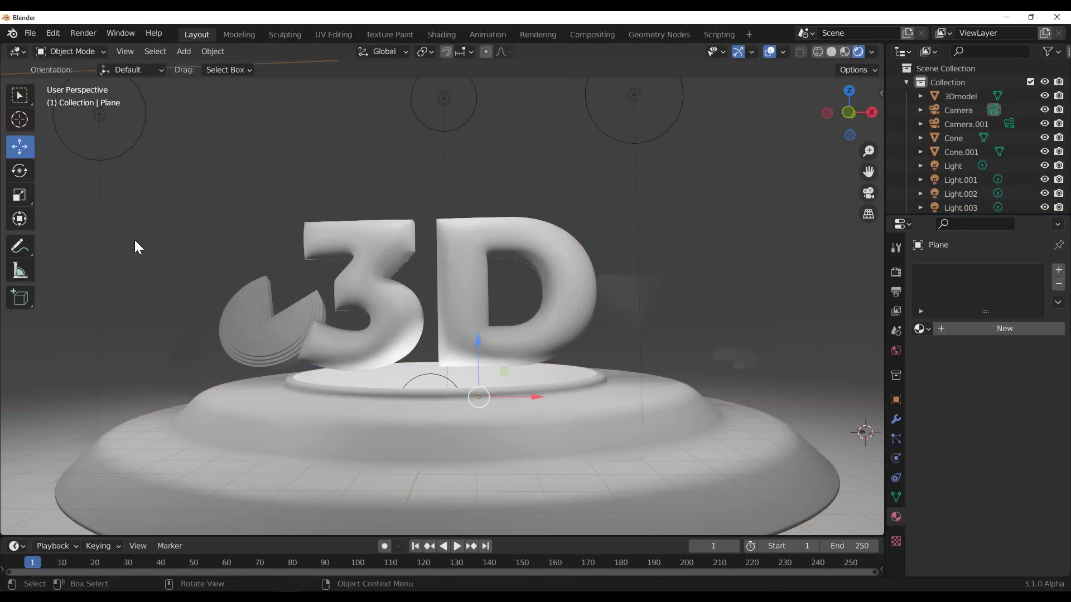
Browse the Realtime Materials menu, then select the platform and show its material settings.
left_click(212, 51)
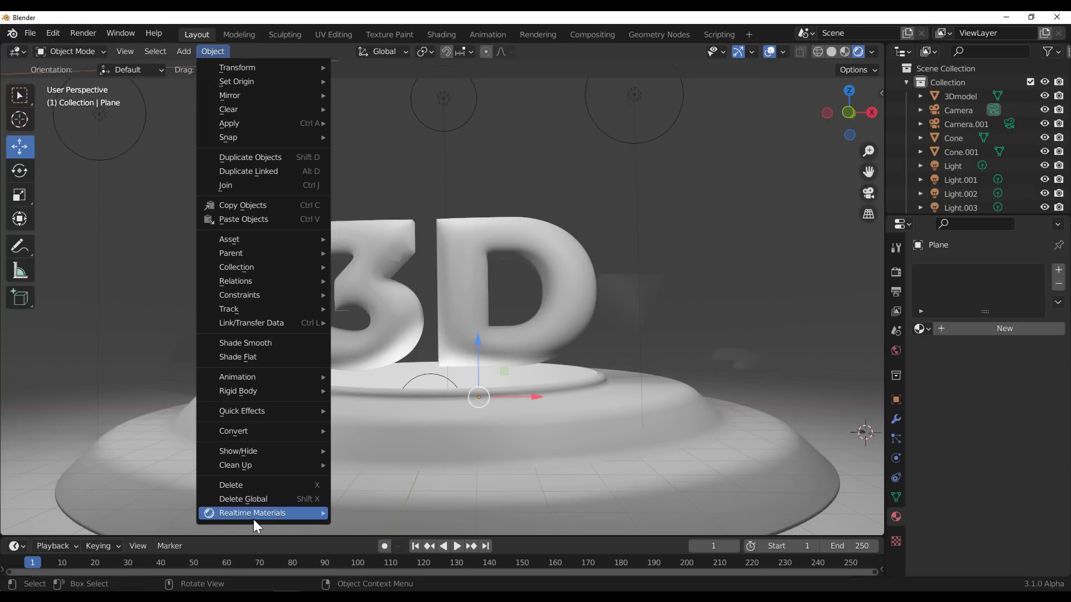
mouse_move(254, 514)
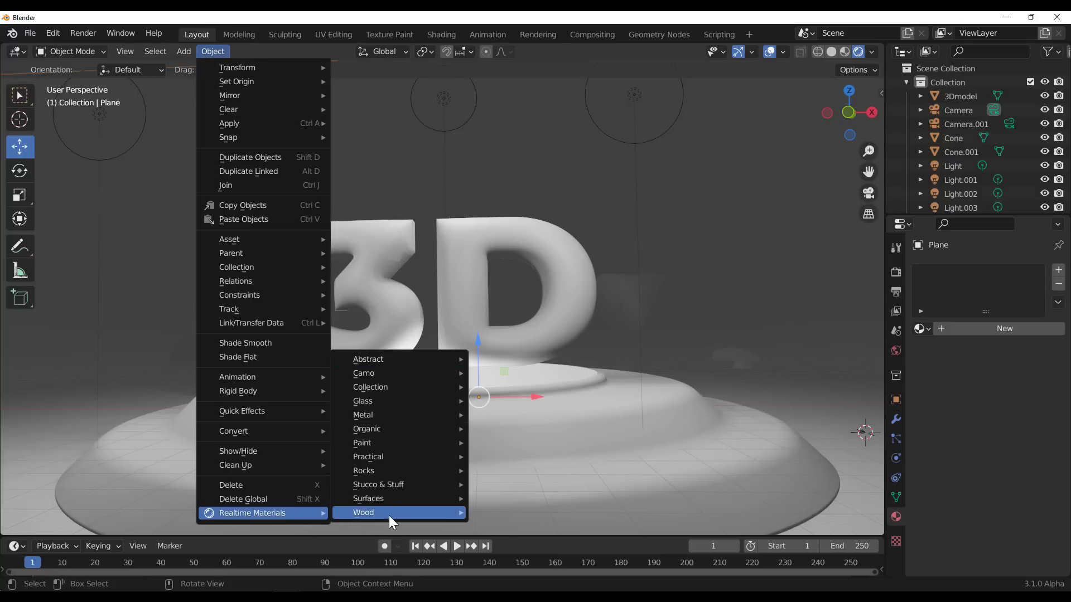
mouse_move(385, 444)
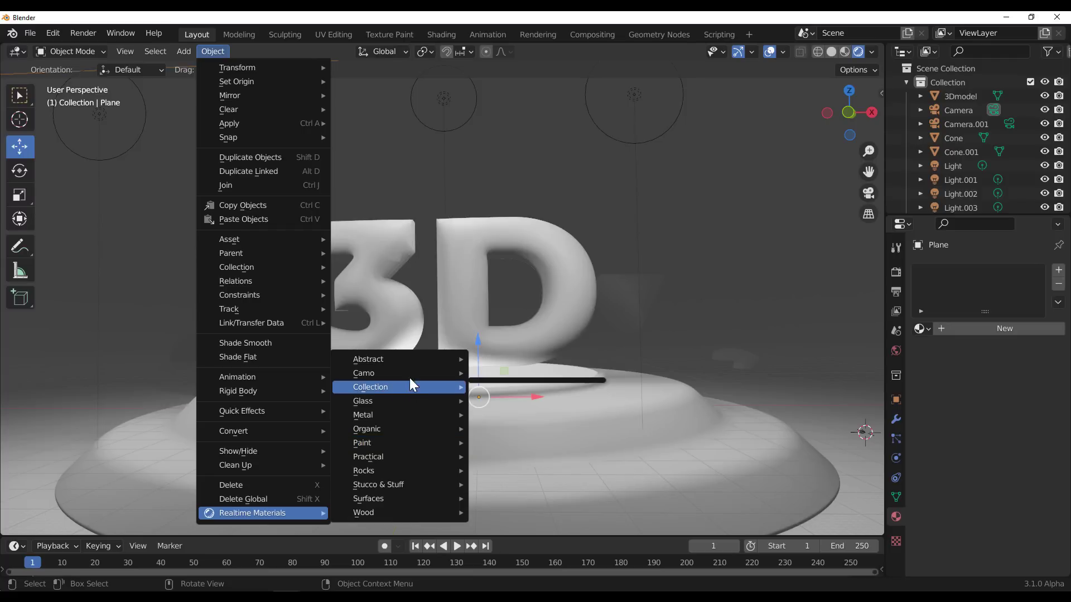
mouse_move(407, 372)
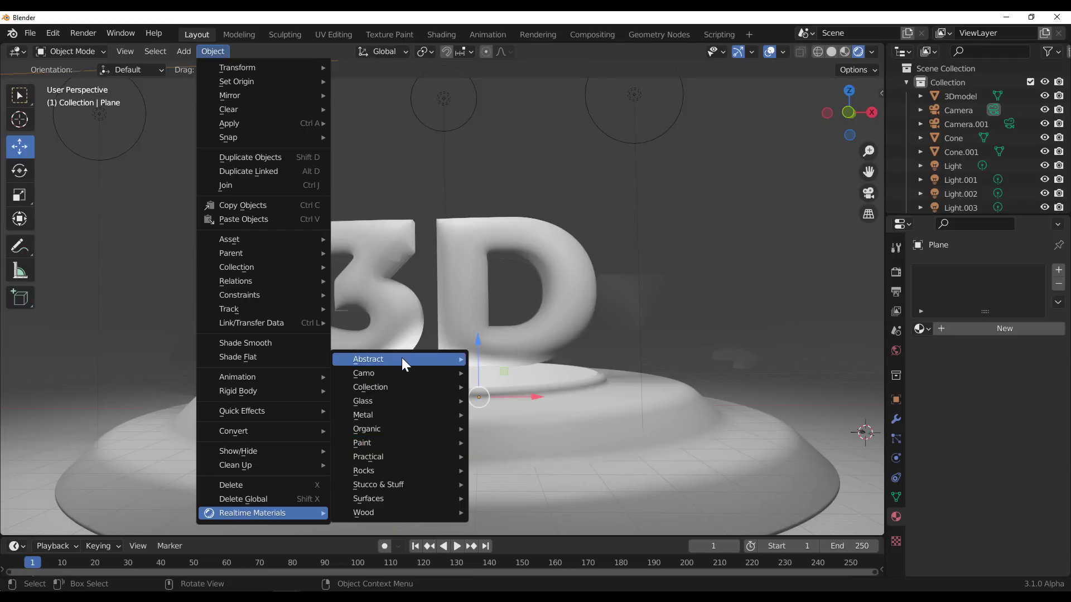
left_click(819, 503)
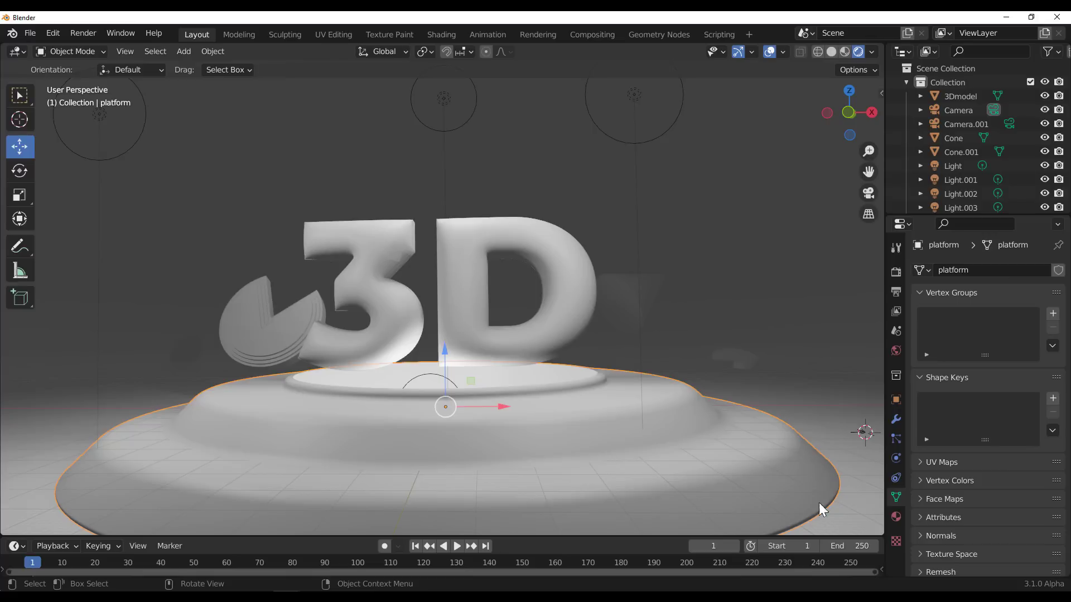
left_click(896, 517)
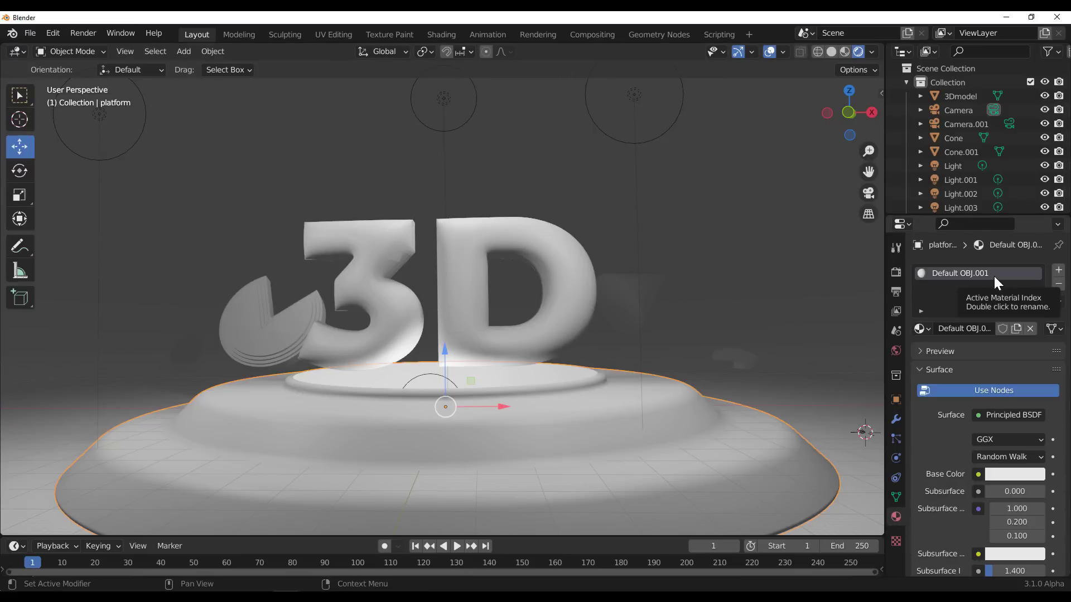
Apply Poka to the backdrop plane and Cracked Plaster to the 3D text, then check the platform's Walnut.
left_click(205, 51)
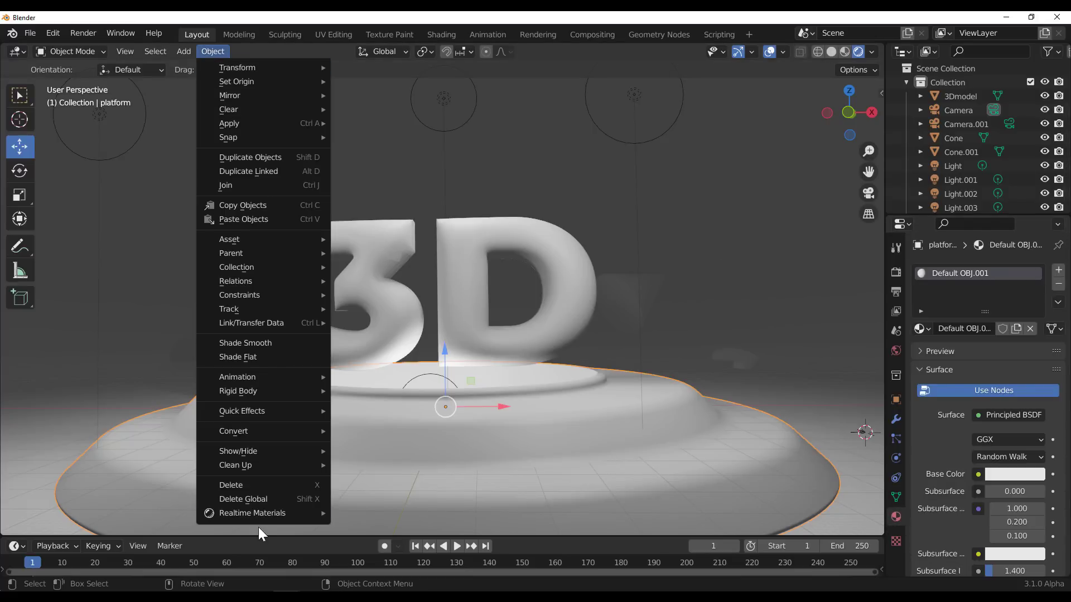
mouse_move(403, 376)
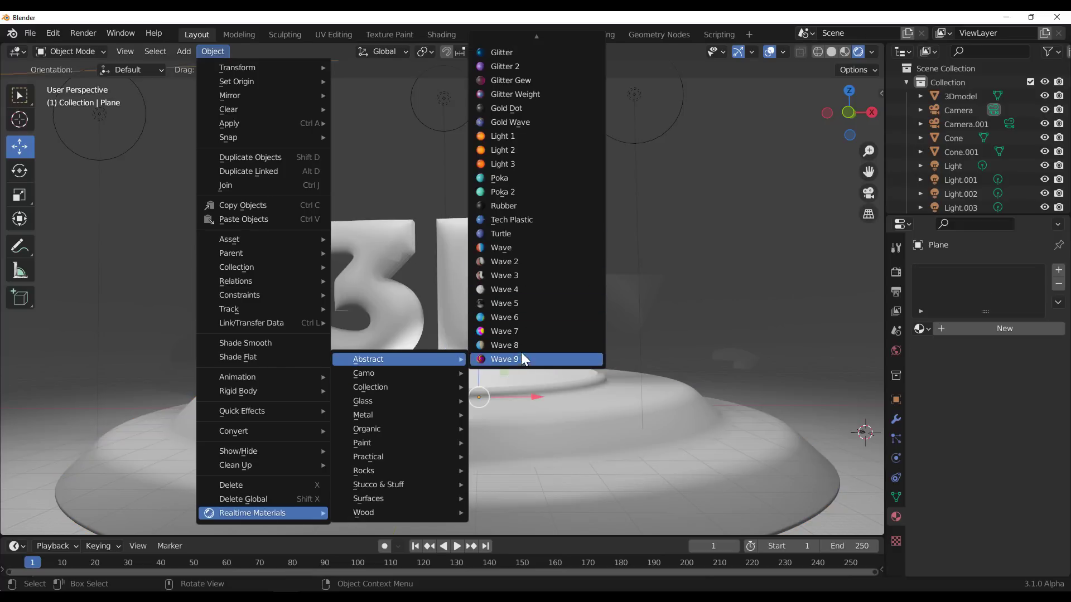
left_click(514, 304)
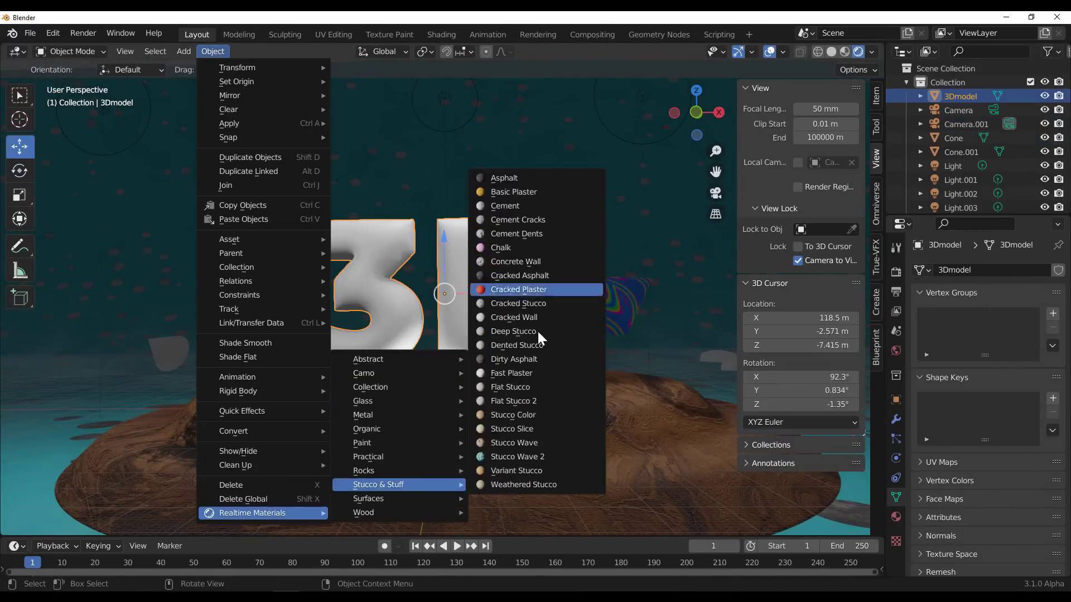
left_click(519, 235)
scroll(456, 347, "down", 2)
scroll(456, 347, "up", 3)
left_click(896, 516)
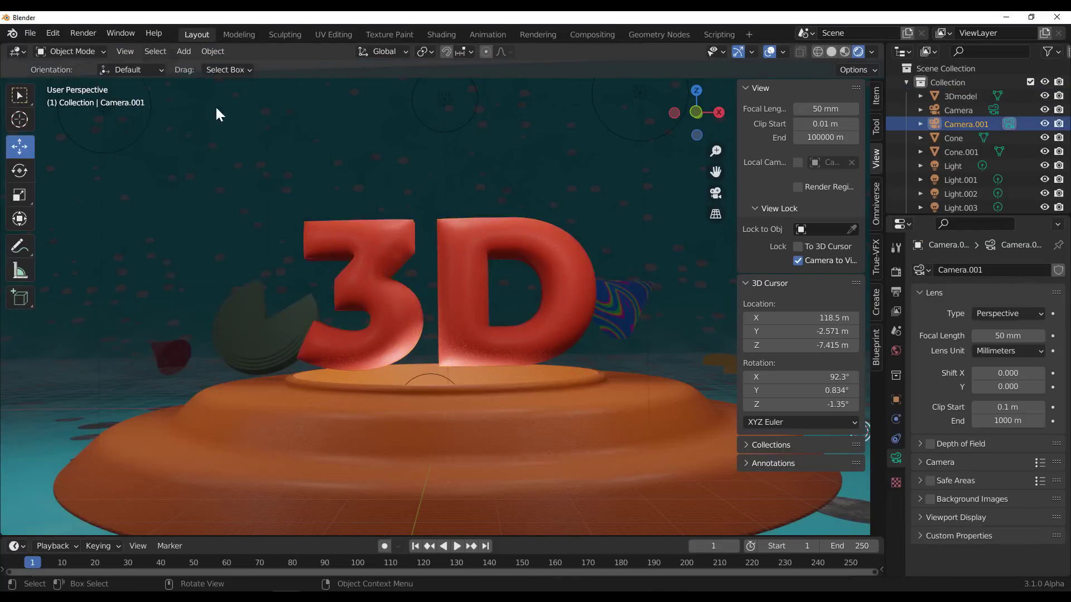
Look through the scene camera, then orbit the 3D letters from side, low front and top-down angles.
key("KP_0")
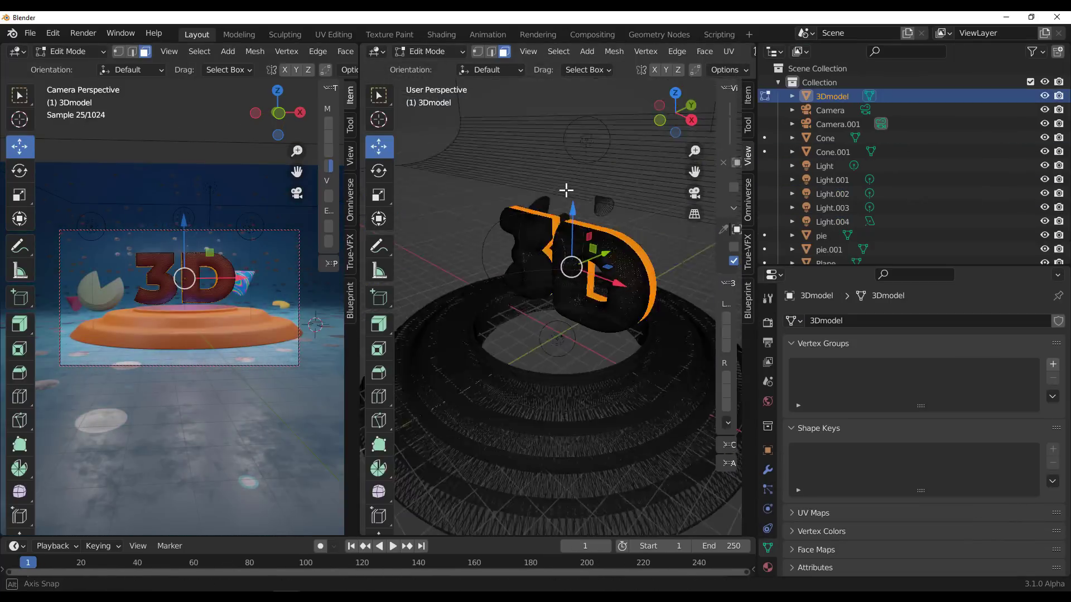
left_click_drag(566, 190, 480, 170)
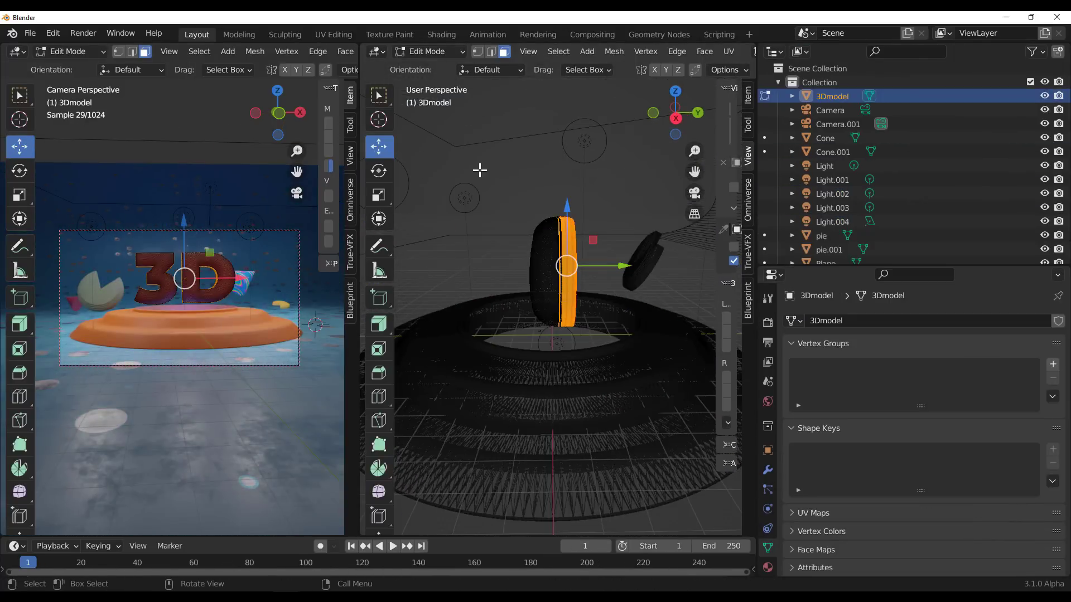
left_click_drag(613, 264, 495, 258)
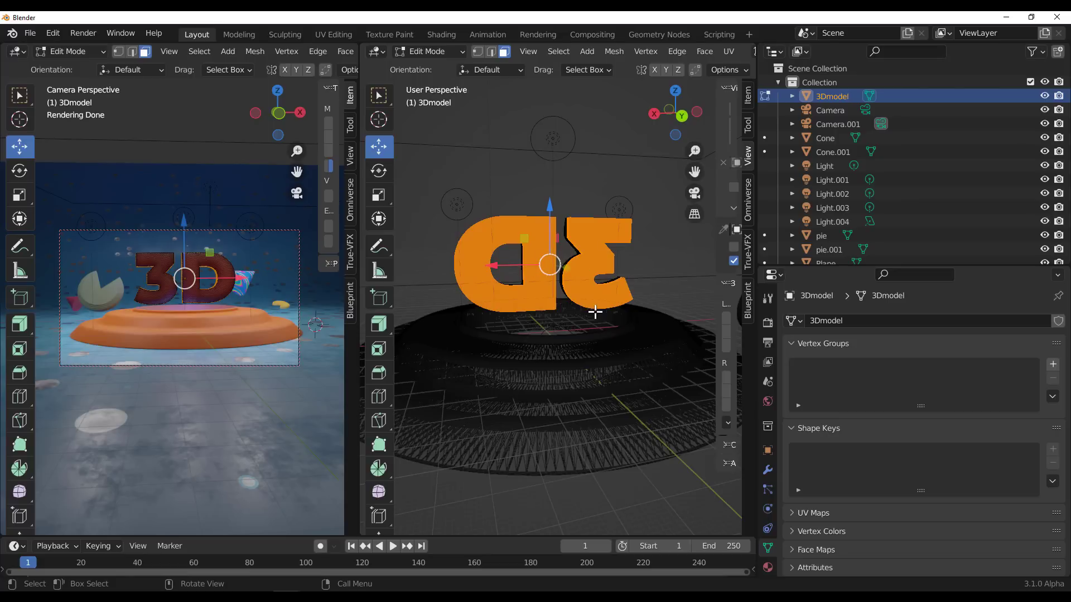
scroll(586, 292, "up", 1)
scroll(528, 281, "down", 3)
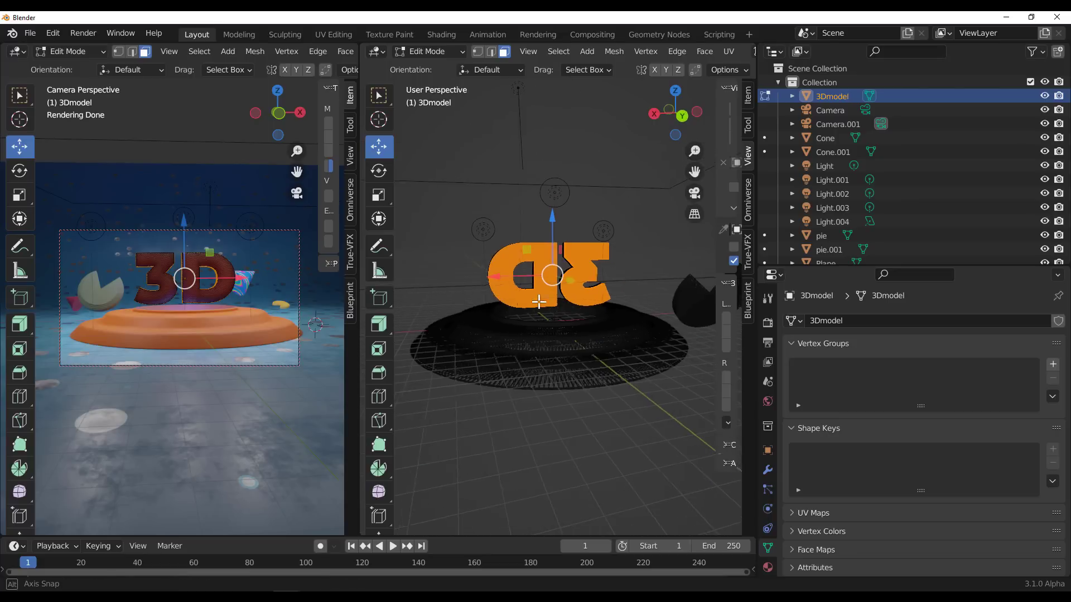
left_click_drag(642, 256, 677, 321)
left_click_drag(513, 239, 628, 258)
scroll(533, 215, "up", 4)
scroll(534, 215, "down", 2)
left_click_drag(530, 242, 631, 282)
left_click_drag(484, 281, 564, 196)
left_click_drag(625, 264, 490, 301)
View the 3D letters from the top, switching the shading to solid and then wireframe.
left_click(675, 97)
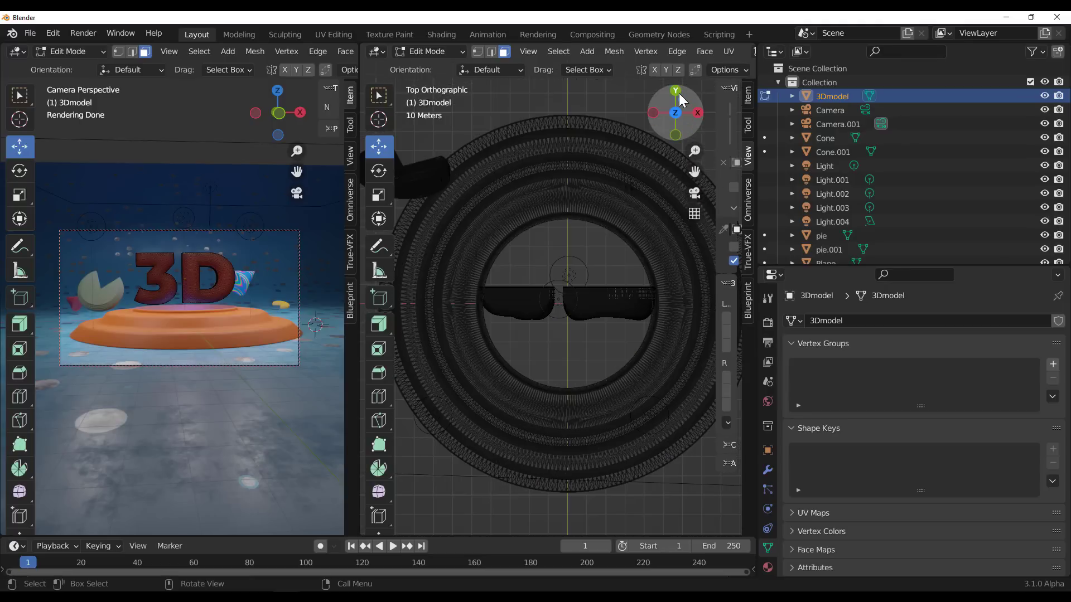
scroll(525, 285, "up", 1)
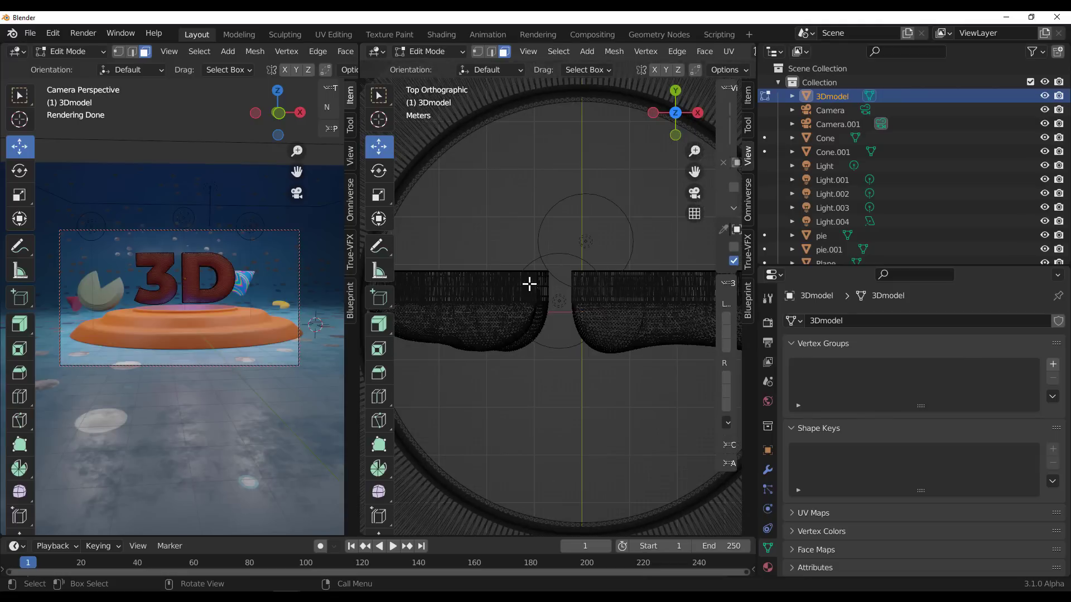
key("z")
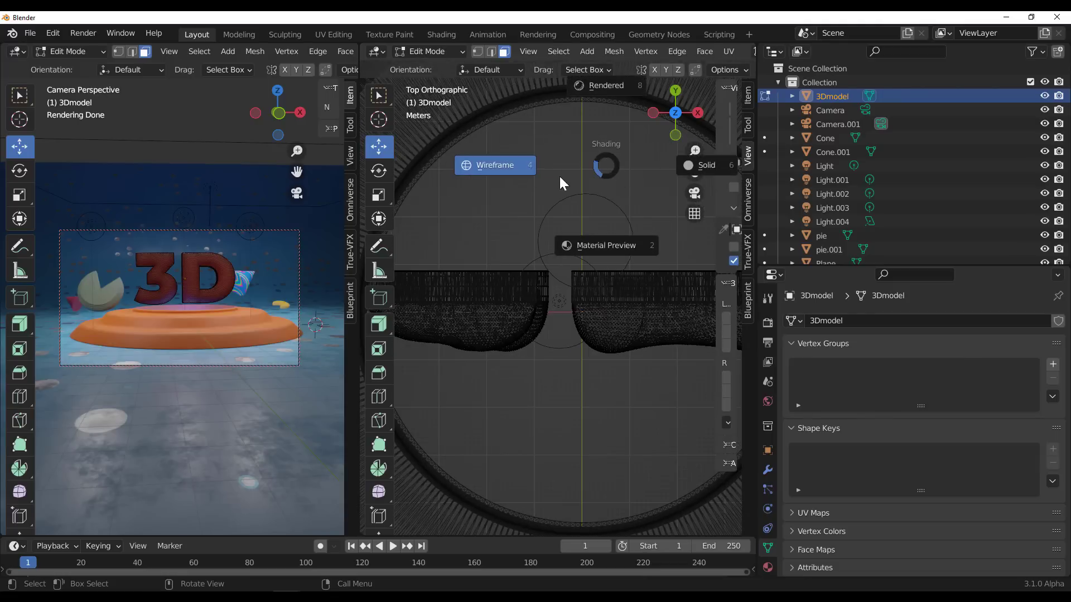
left_click(710, 156)
scroll(599, 254, "down", 2)
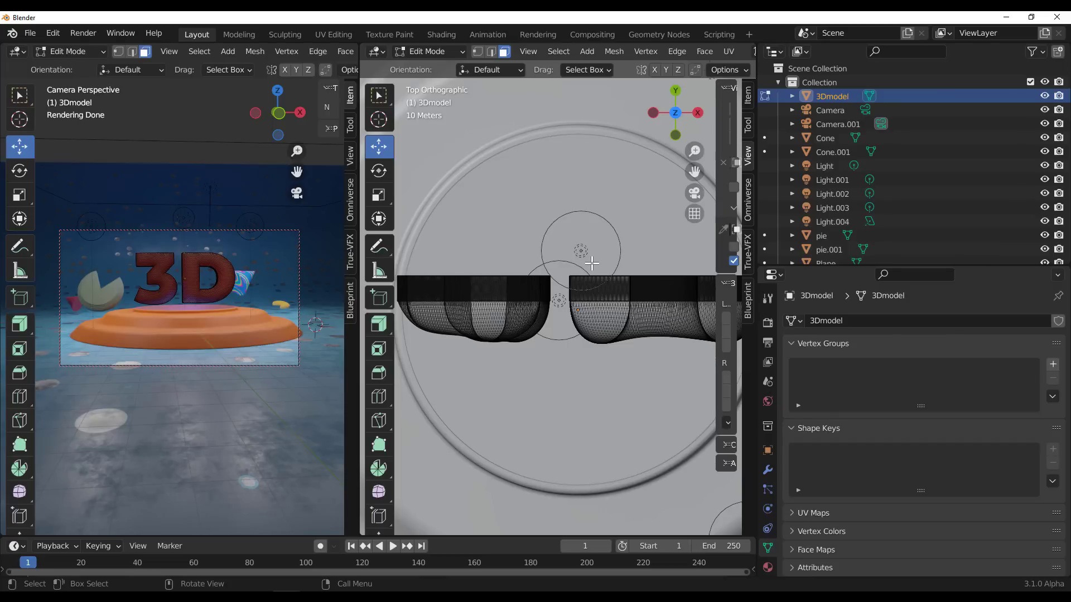
key("z")
left_click(470, 262)
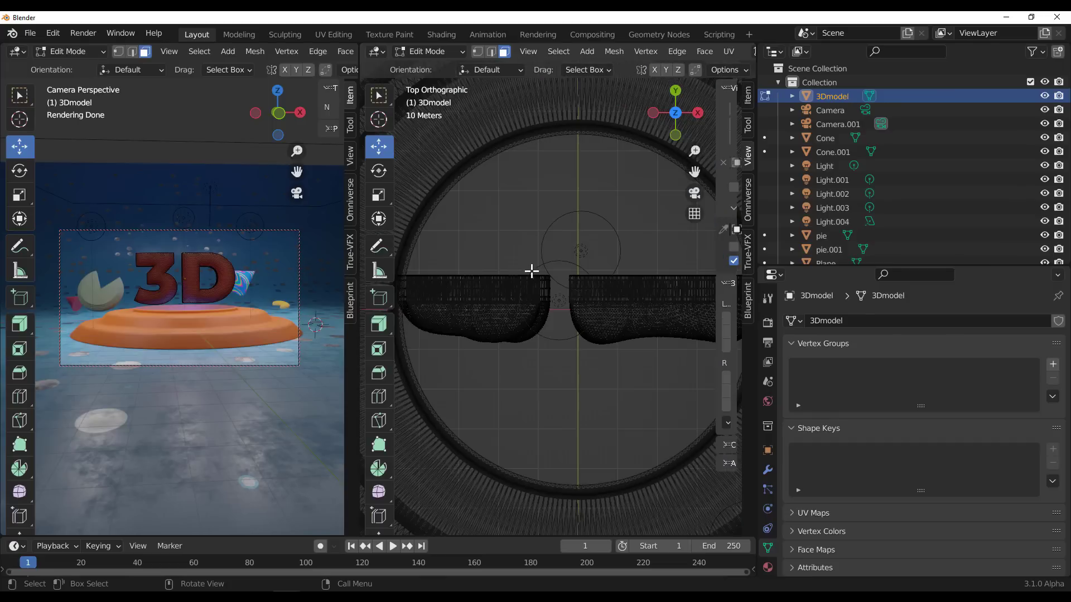
Box-select the letters' upper strip of faces, widen the camera preview, and bring up the face context menu.
scroll(532, 271, "down", 2)
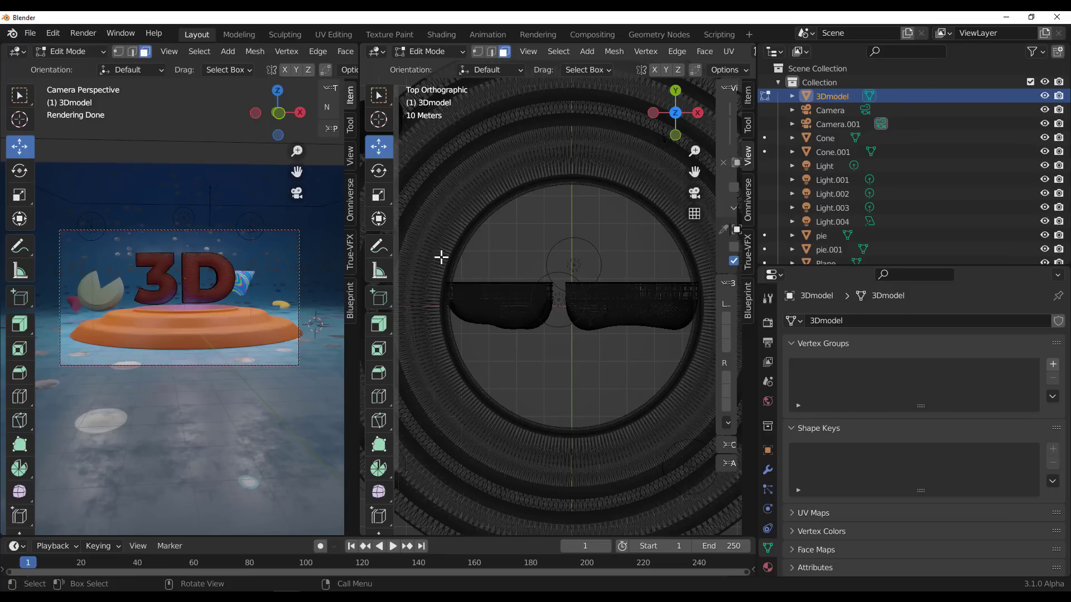
scroll(440, 257, "up", 1)
scroll(447, 251, "down", 2)
left_click_drag(433, 249, 702, 299)
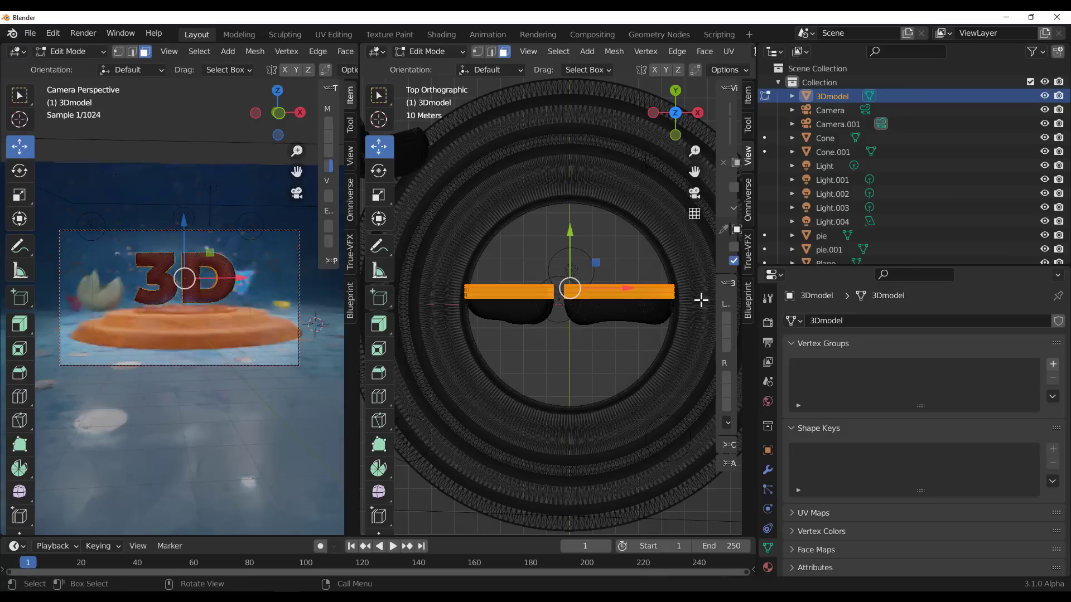
scroll(643, 296, "up", 5)
scroll(605, 303, "down", 5)
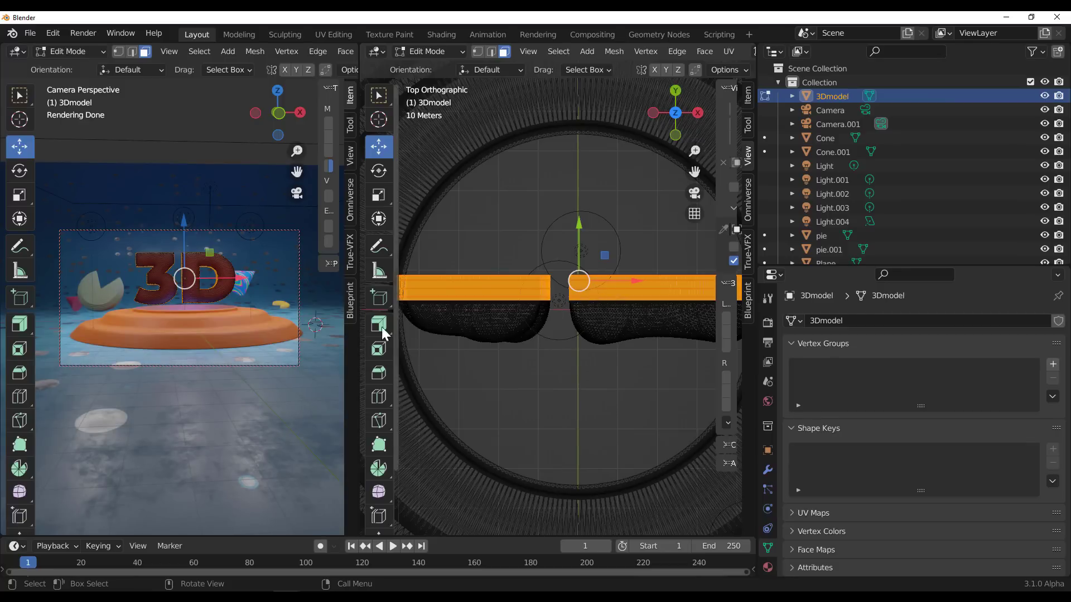
mouse_move(358, 311)
left_mouse_down()
mouse_move(551, 306)
mouse_move(513, 319)
mouse_move(454, 306)
mouse_move(345, 311)
left_mouse_up()
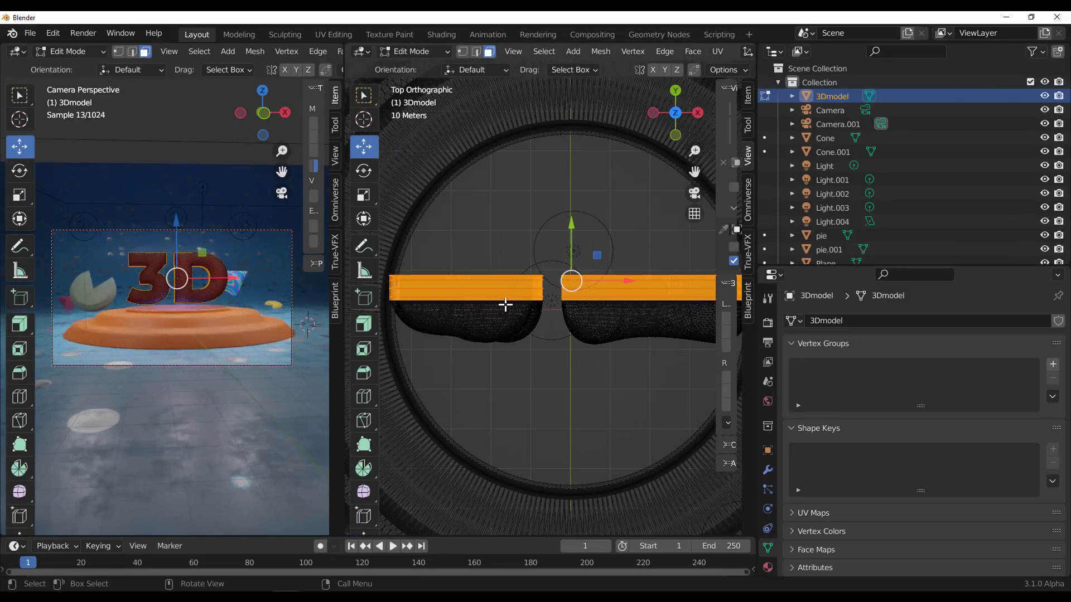
right_click(488, 223)
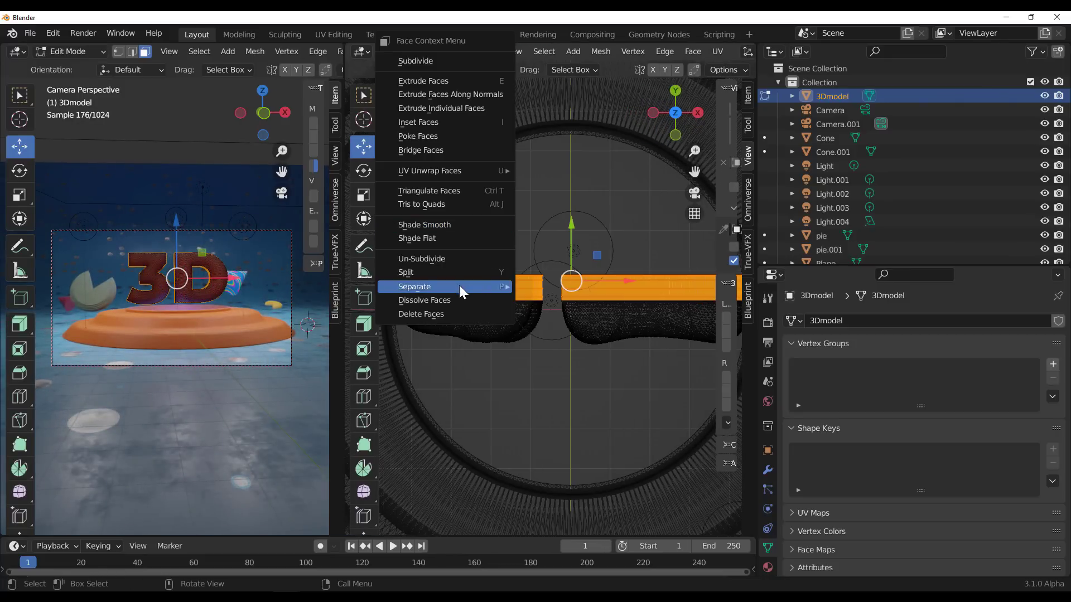
Separate the selected faces into a new object and return to Object Mode.
mouse_move(457, 284)
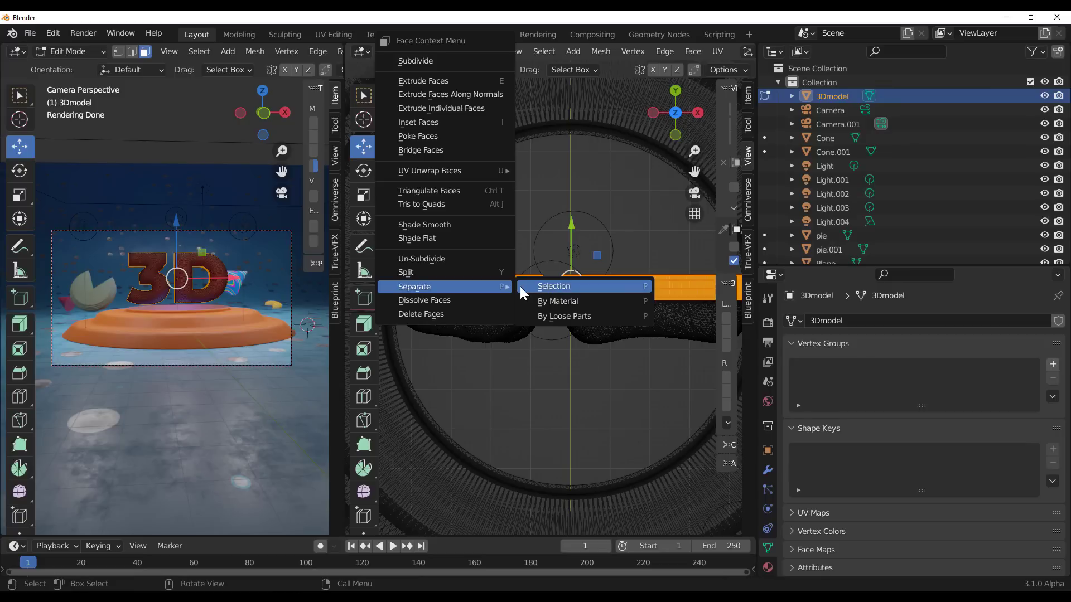
left_click(547, 287)
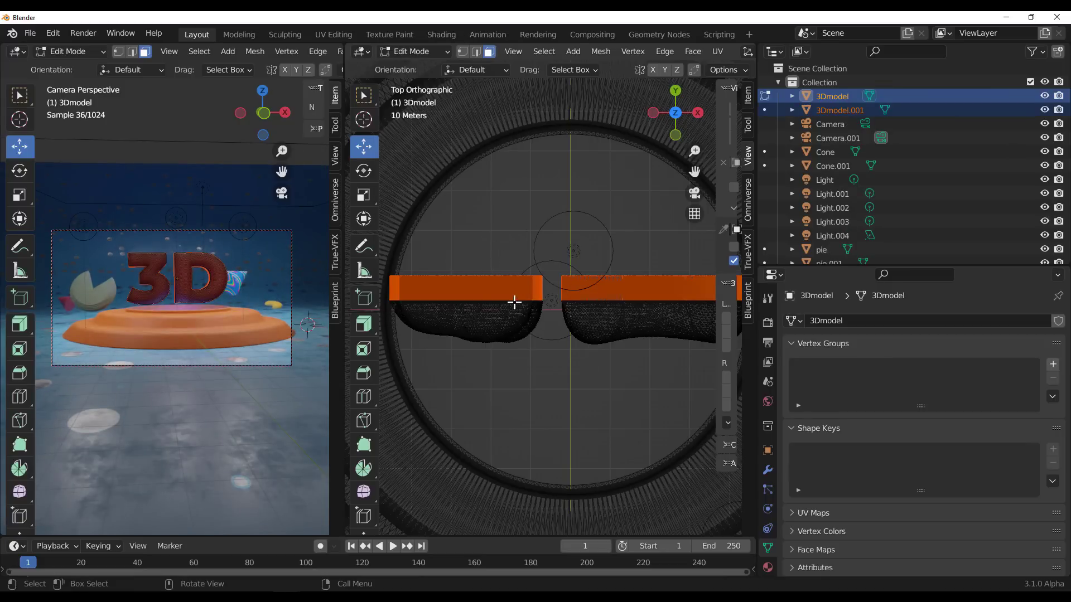
key("Tab")
Select the separated strip object 3Dmodel.001 on its own.
left_click(514, 381)
left_click(497, 289)
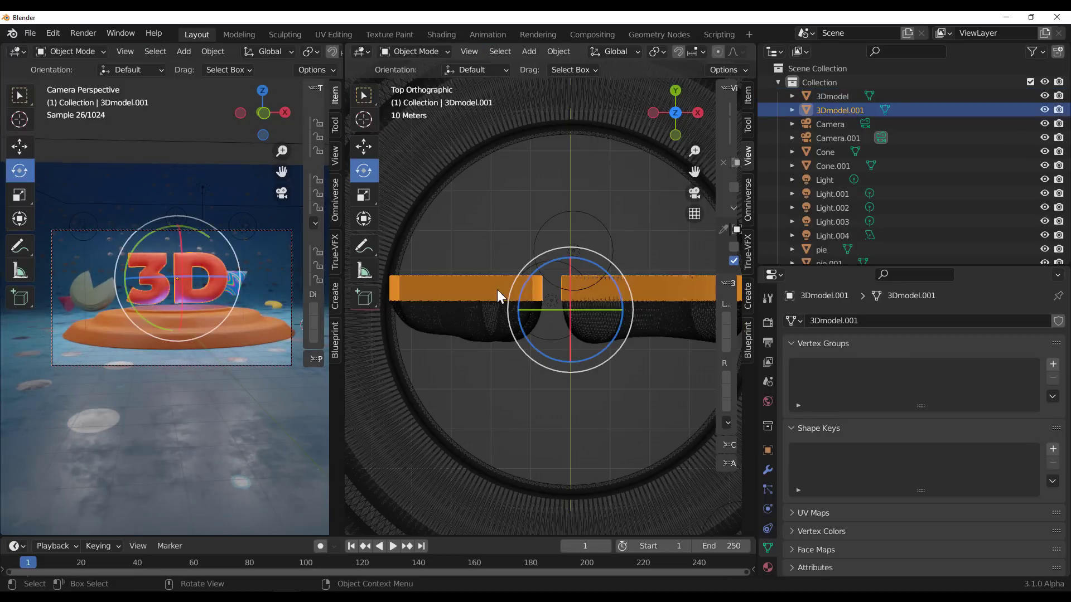
left_click(486, 327)
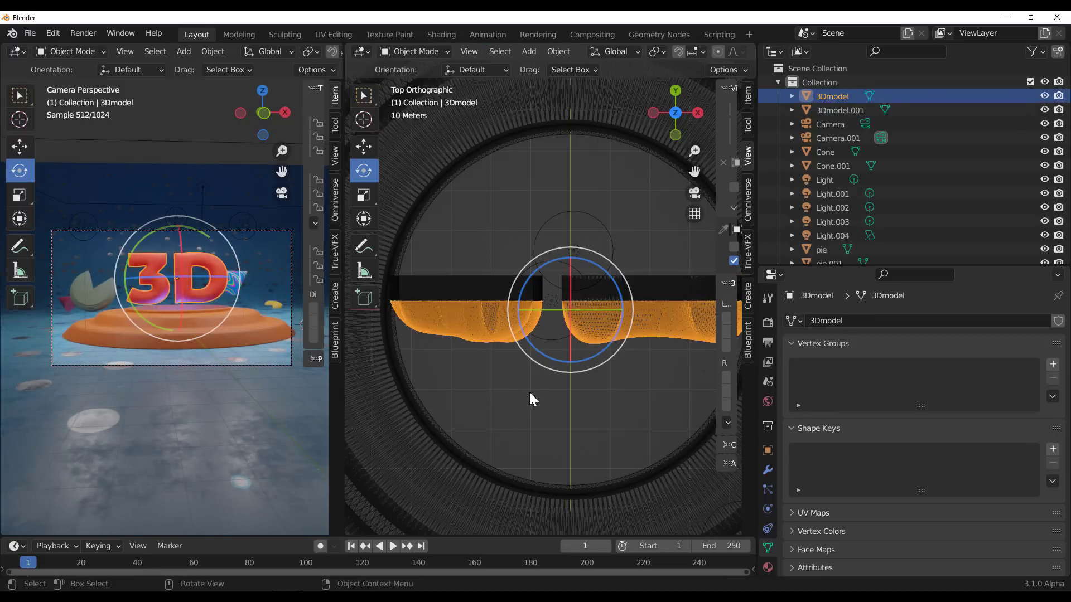
left_click(530, 393)
left_click(558, 51)
mouse_move(624, 514)
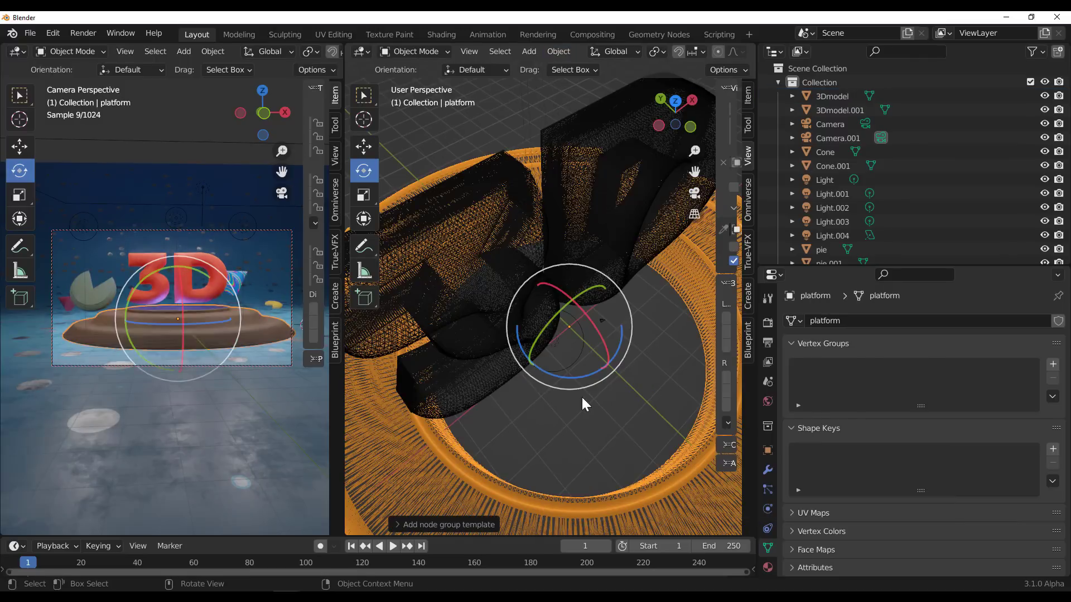
left_click(581, 396)
left_click_drag(580, 293, 617, 280)
key("Escape")
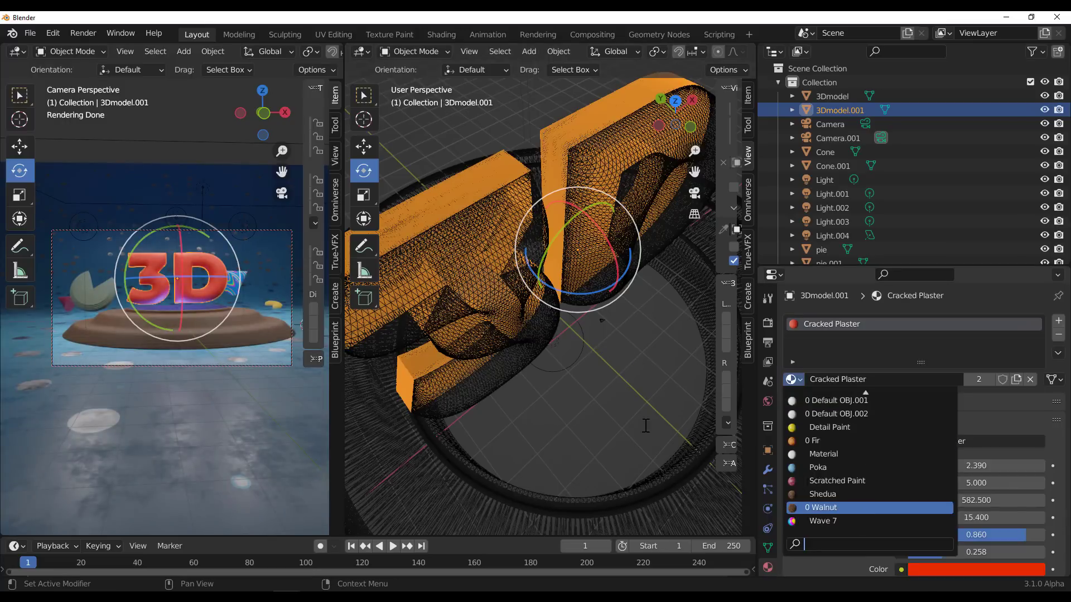
Assign the Shedua material to the 3Dmodel.001 strip.
left_click(771, 322)
left_click(769, 359)
left_click(768, 567)
left_click(793, 380)
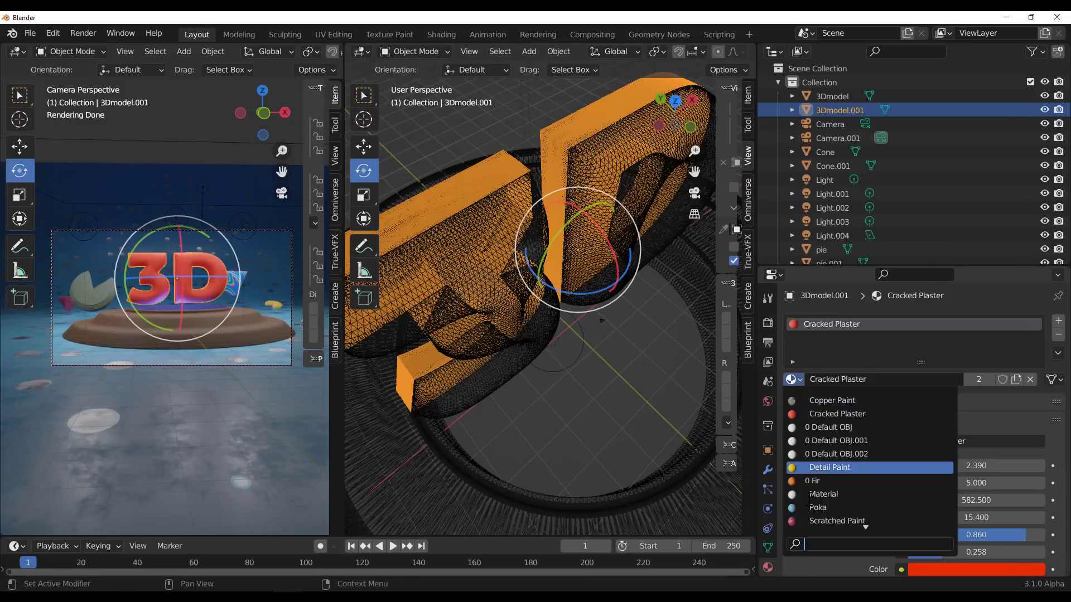
left_click(820, 498)
Undo the accidental rotation, add 3Dmodel as the active object, and call up Ctrl+P parenting.
key("ctrl+shift+z")
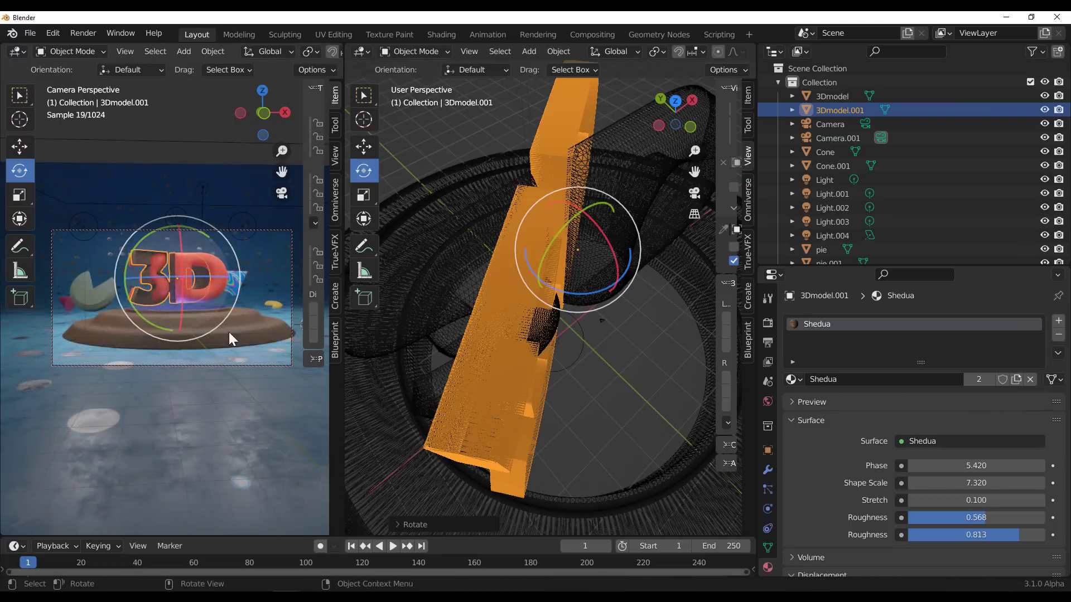
key("ctrl+z")
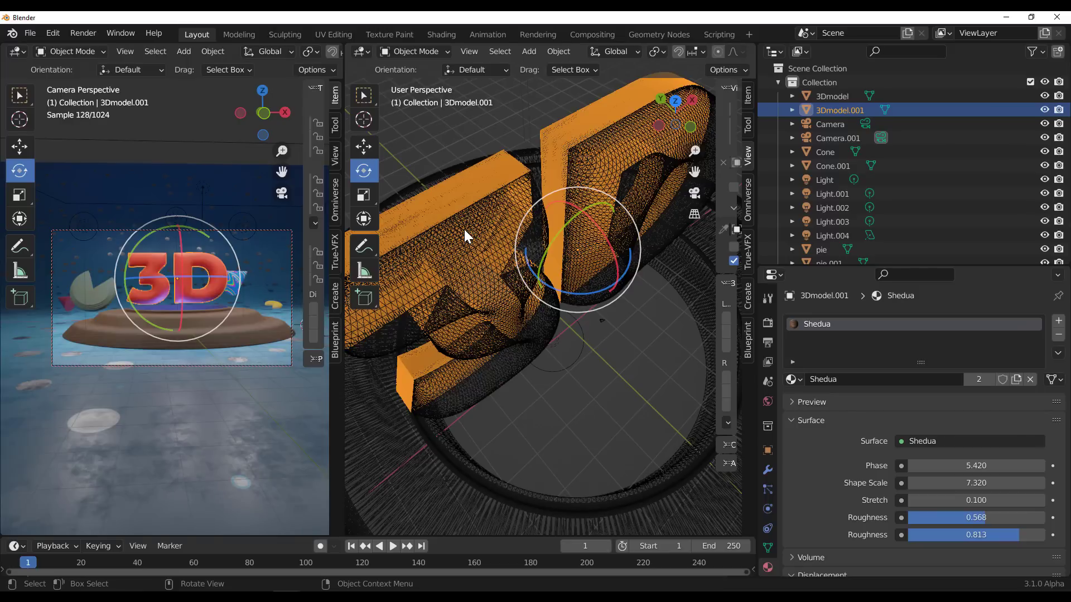
left_click(604, 159, "shift")
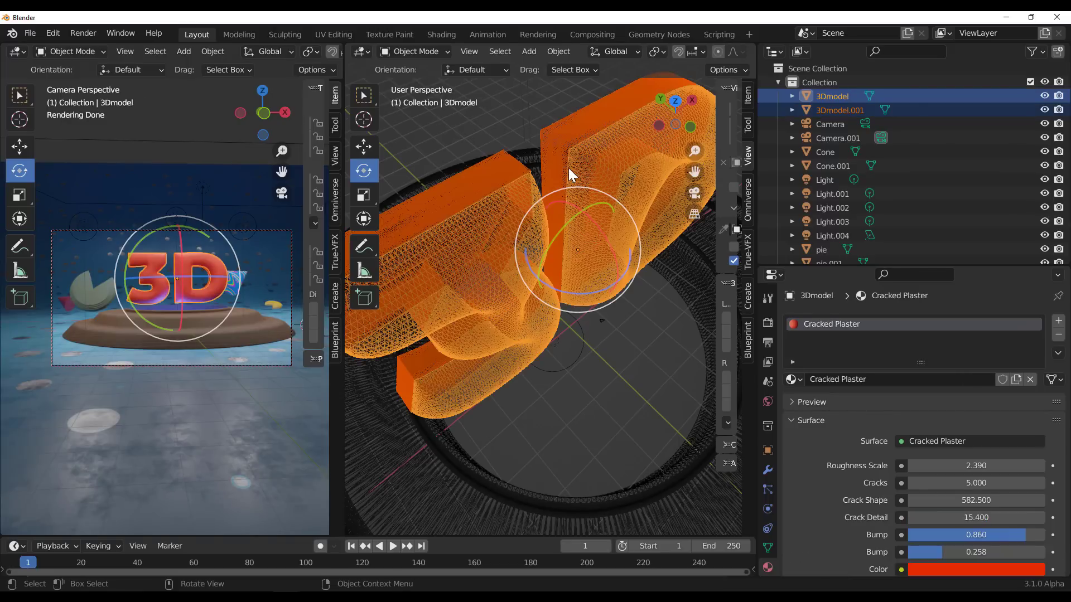
key("ctrl+p")
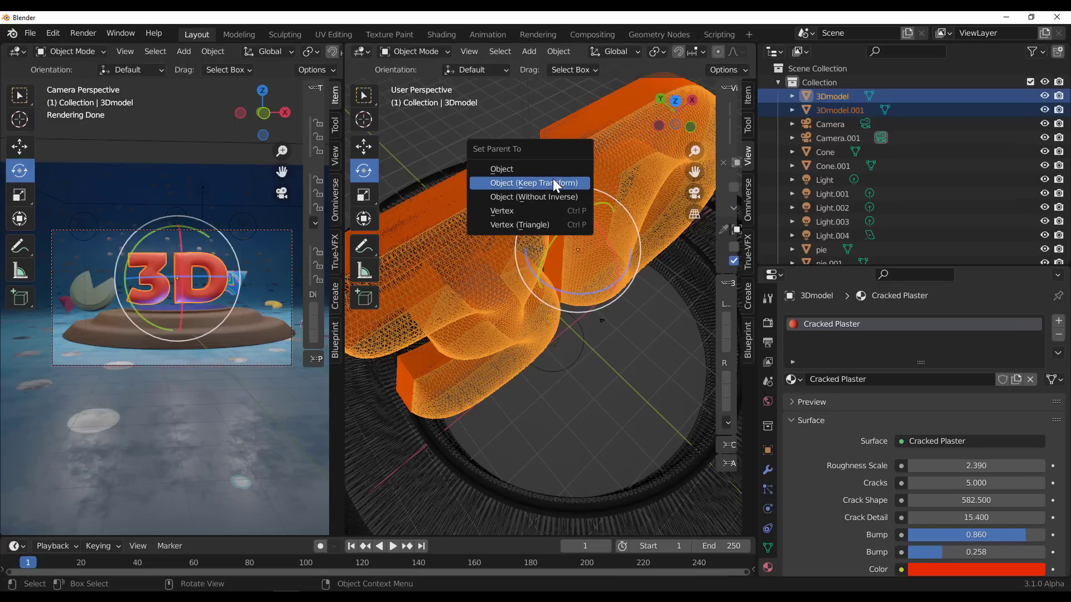
Parent 3Dmodel.001 to 3Dmodel with Keep Transform, rotate the letters upright, and deselect all.
left_click(554, 182)
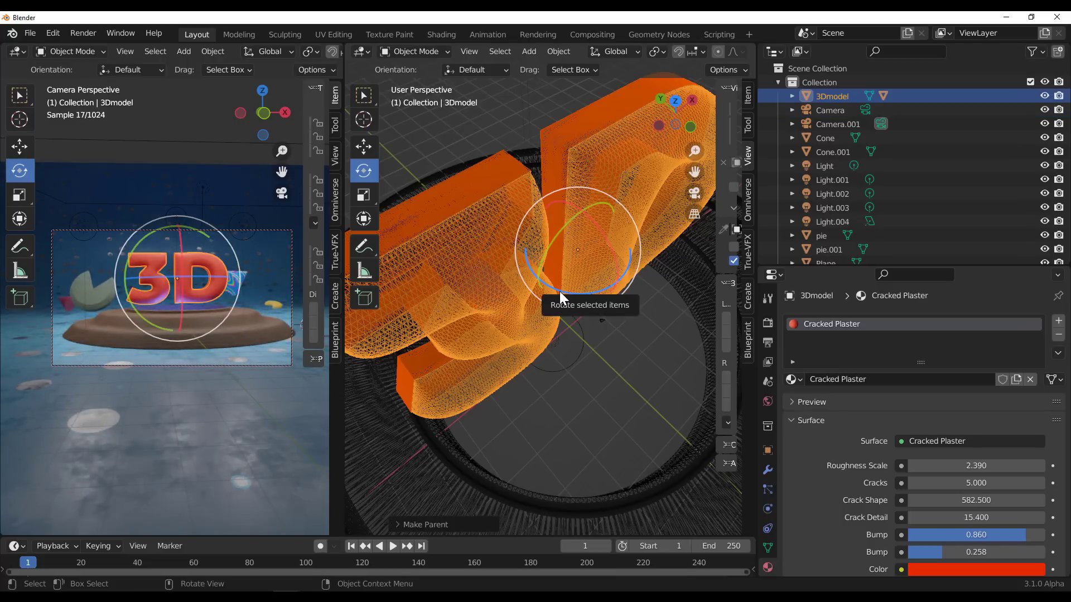
left_click_drag(561, 297, 629, 367)
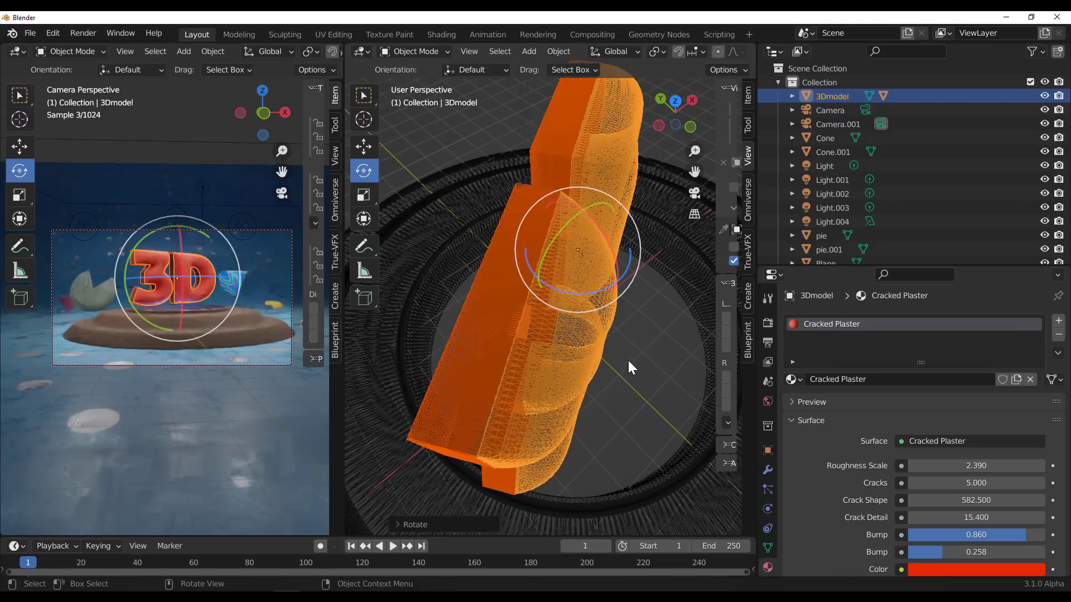
key("alt+a")
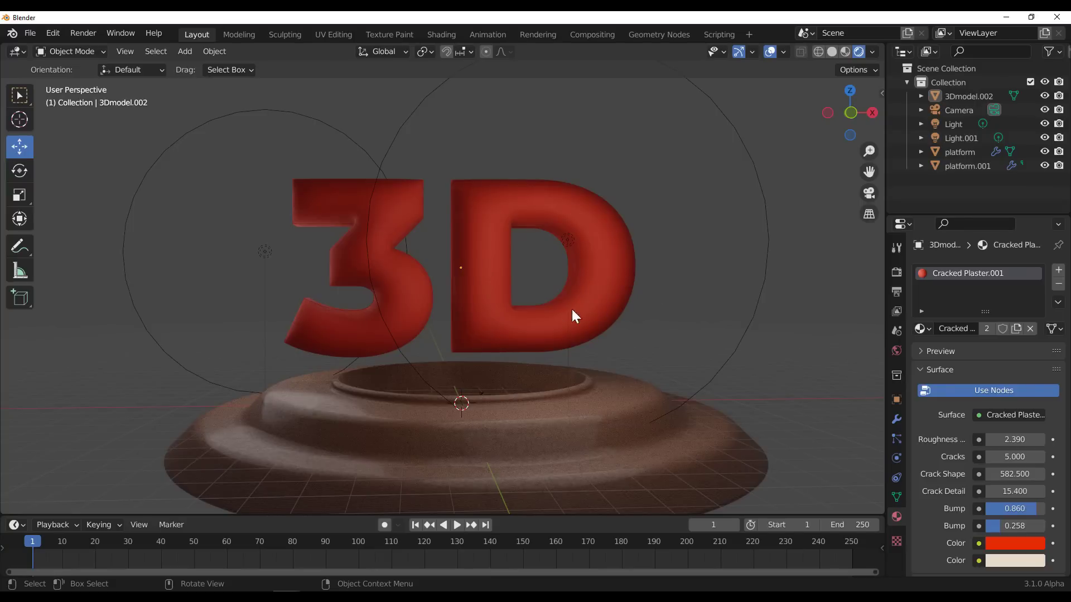
Give 3Dmodel.002 a rotation of 90° X and -26° Z, keyframed at frame 1.
left_click(486, 307)
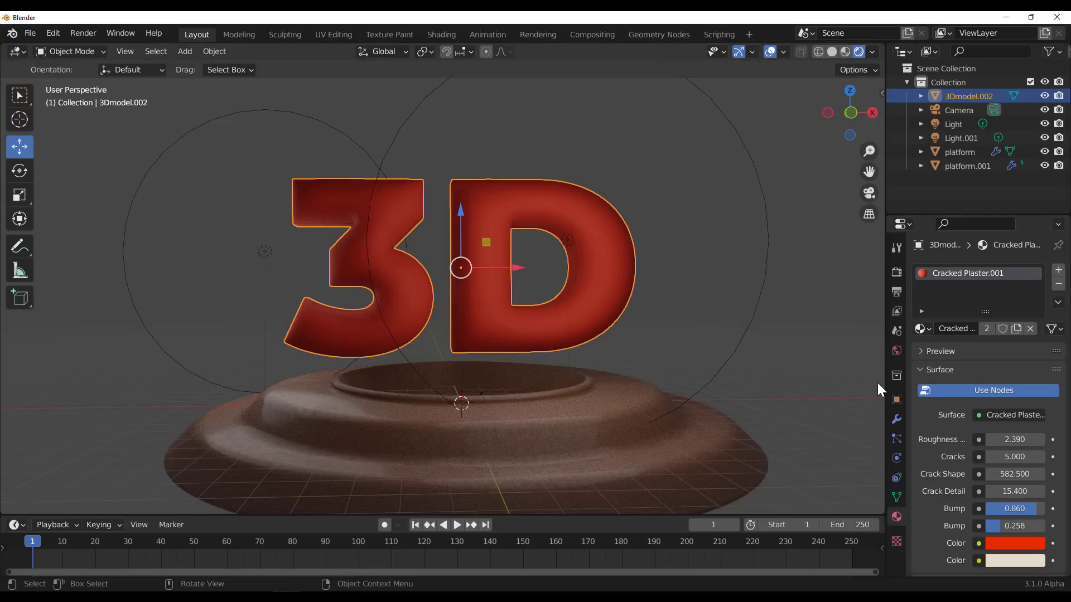
left_click(896, 400)
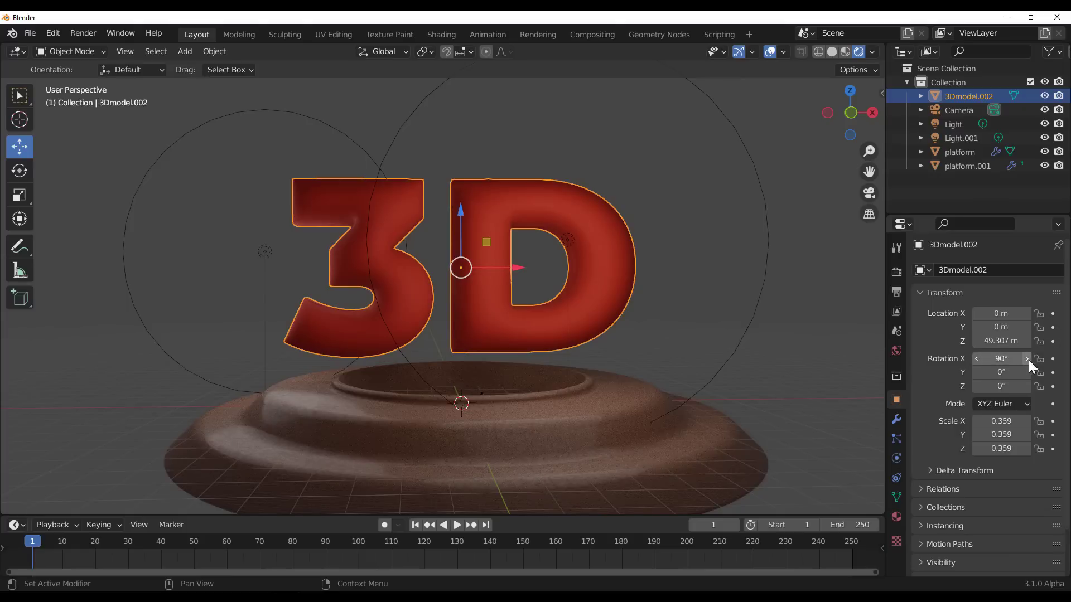
left_click_drag(1004, 360, 988, 386)
key("ctrl+z")
key("ctrl+z")
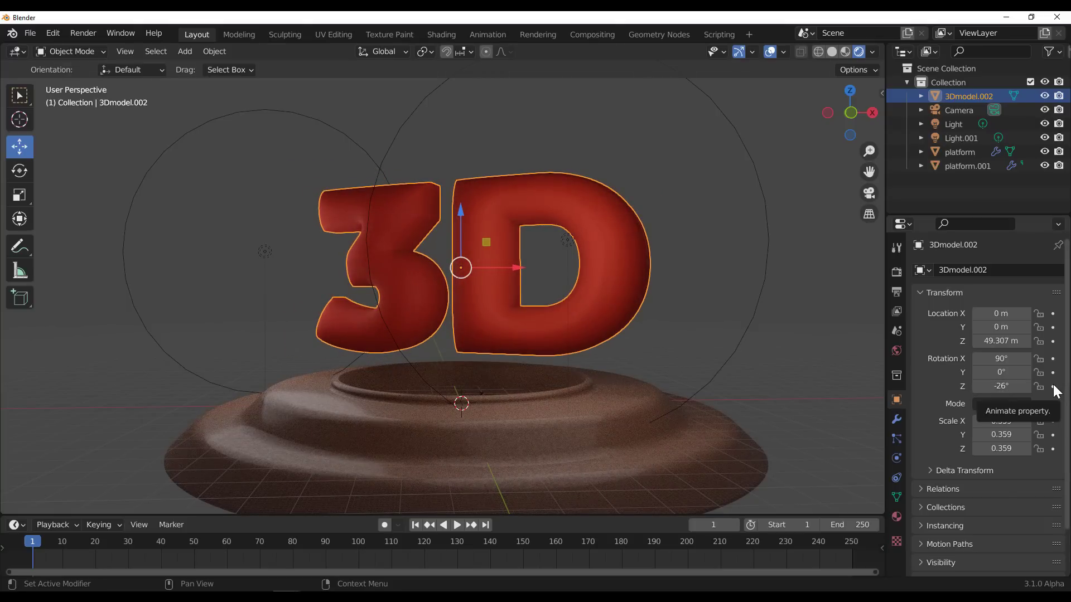
left_click(1053, 386)
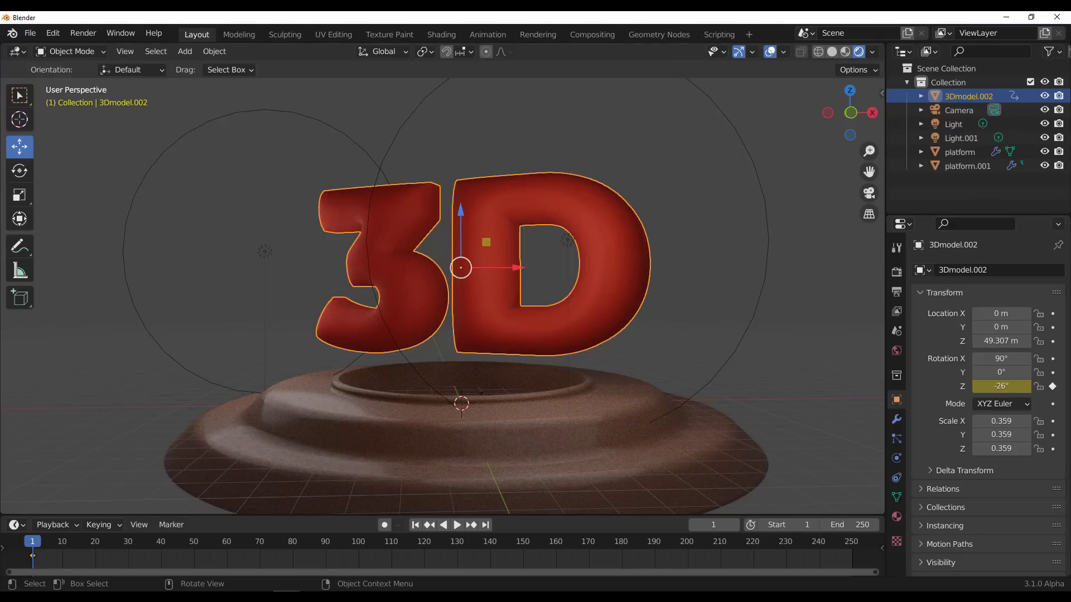
Turn the 3D text to 26° on Z and keyframe that rotation at frame 40.
key("space")
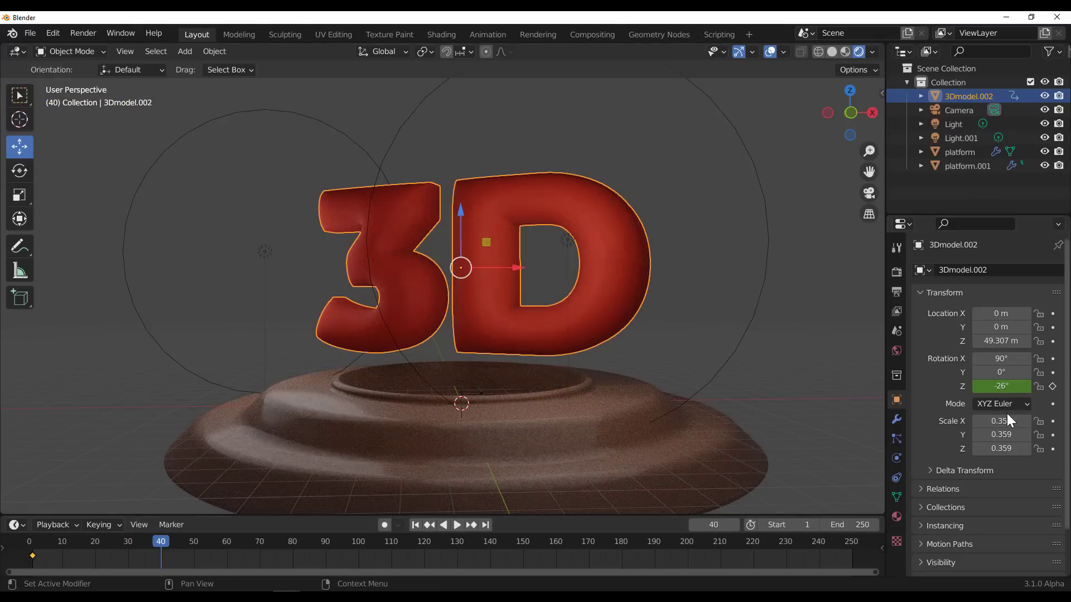
left_click_drag(1004, 387, 1041, 387)
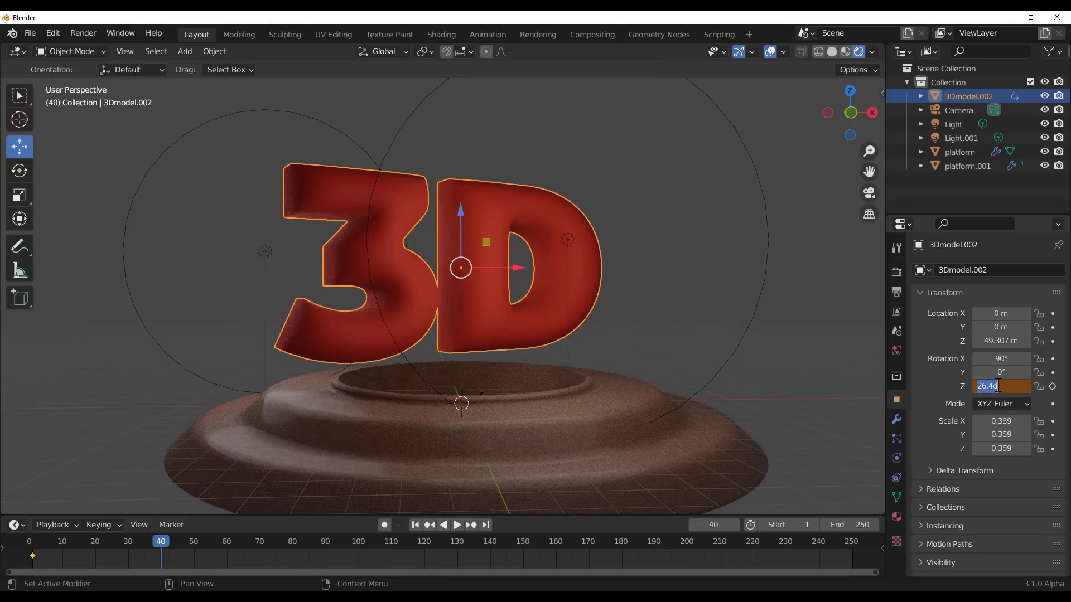
type("26")
key("Return")
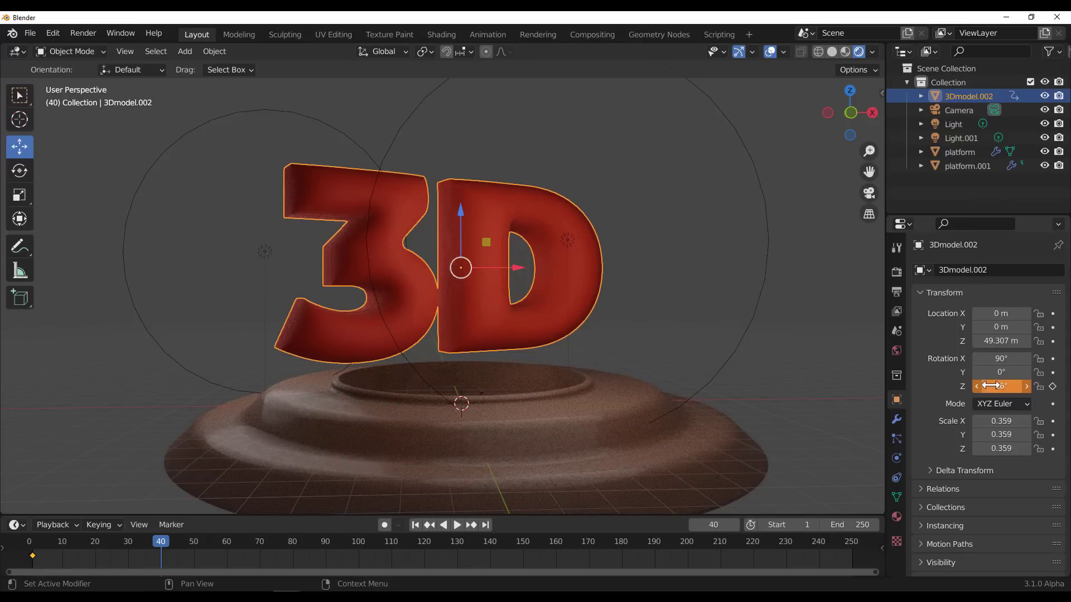
left_click(1053, 388)
Rewind and play back the rotation animation to check it.
key("shift+Left")
key("space")
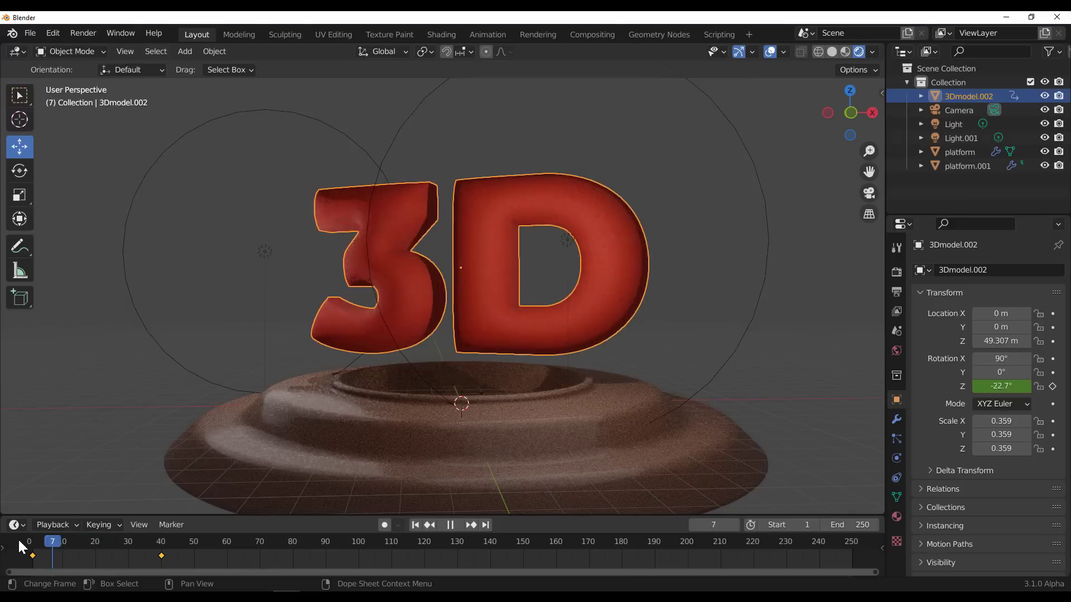
left_click(19, 541)
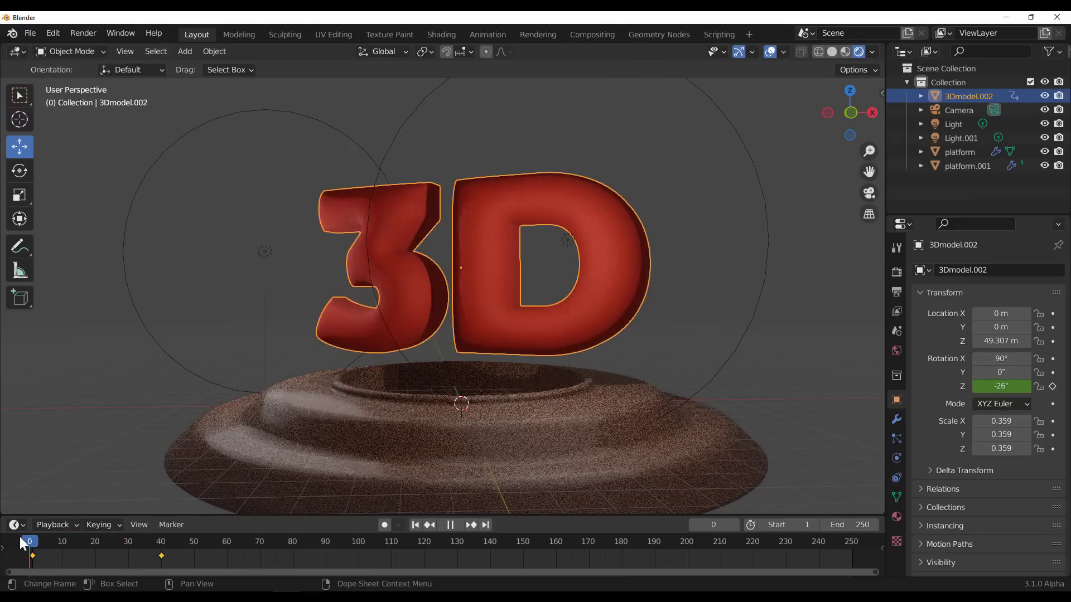
left_click(73, 552)
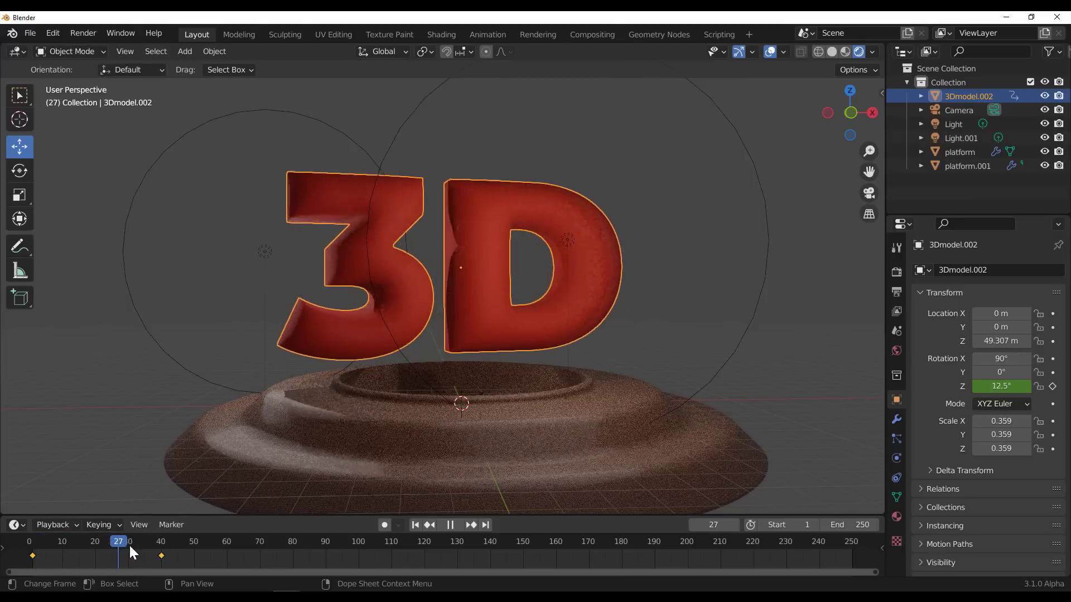
key("space")
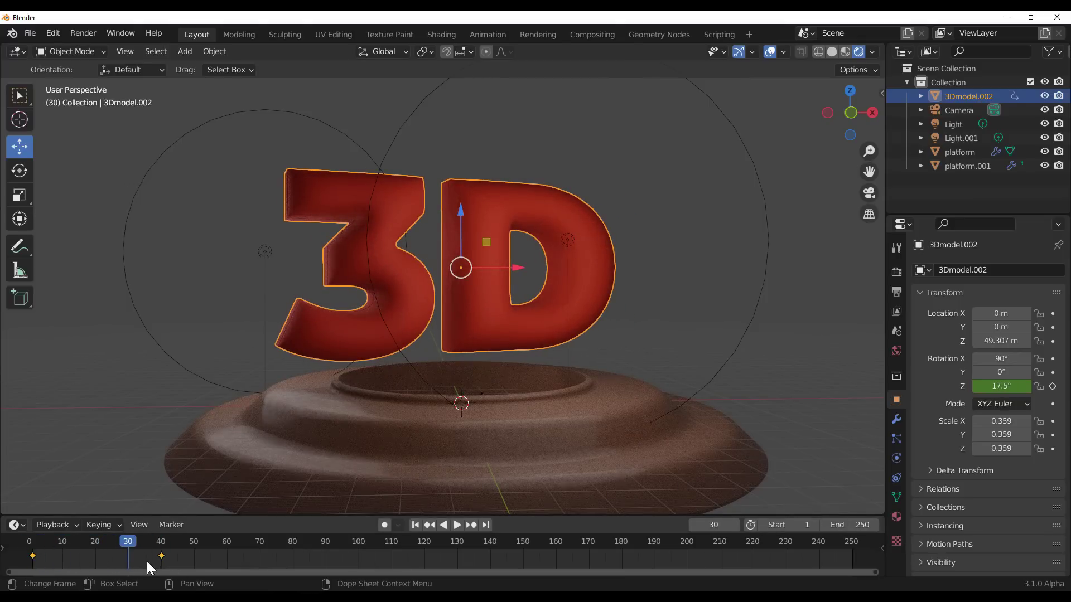
left_click(31, 543)
key("space")
Insert a rotation keyframe at frame 39, set the end frame to 40, and preview playback.
left_click(152, 544)
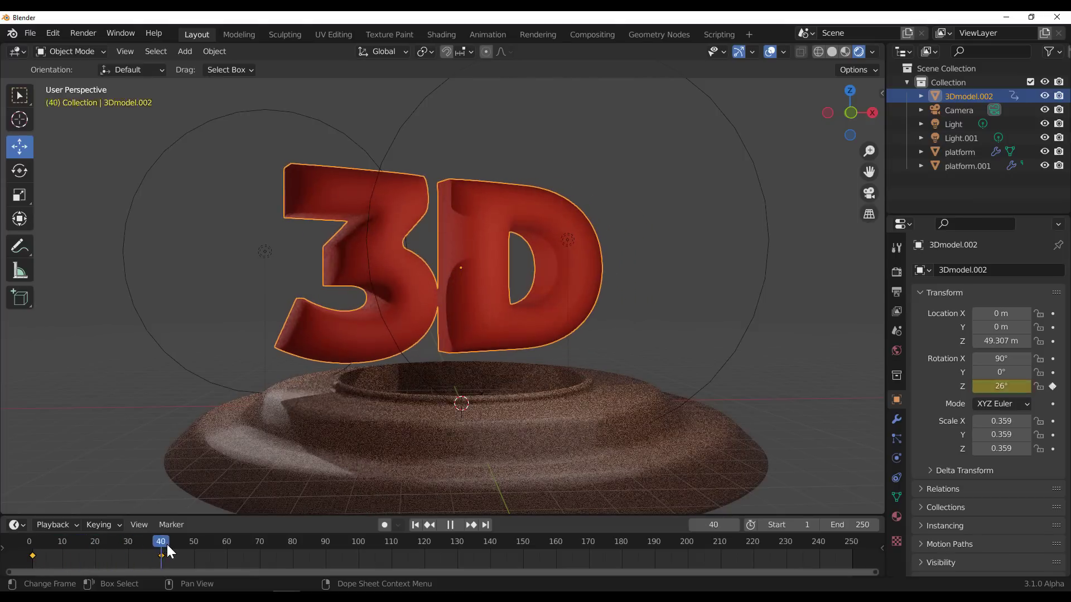
key("space")
key("i")
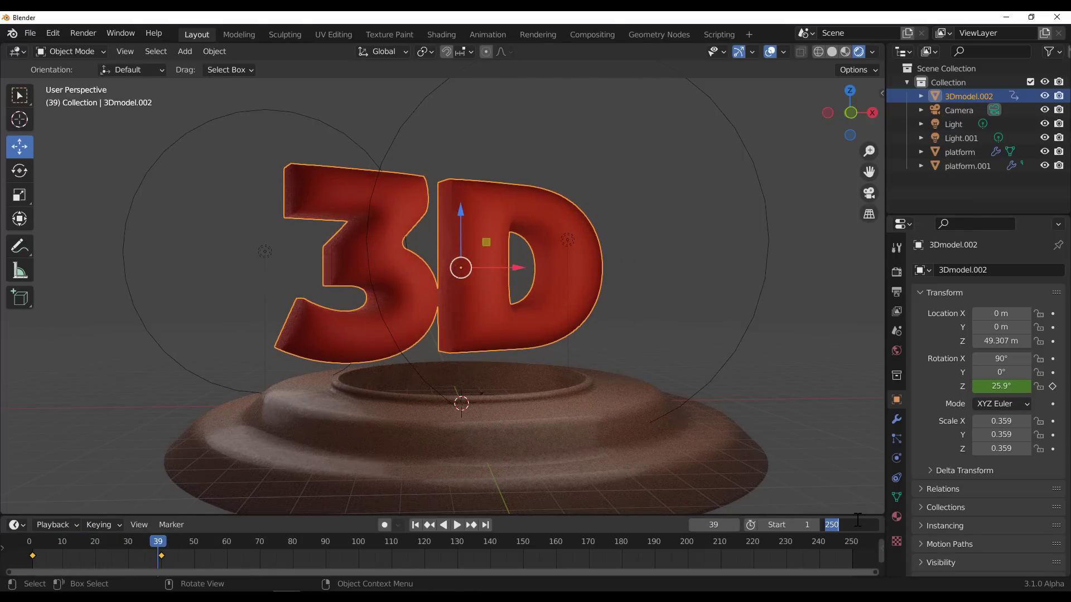
key("Return")
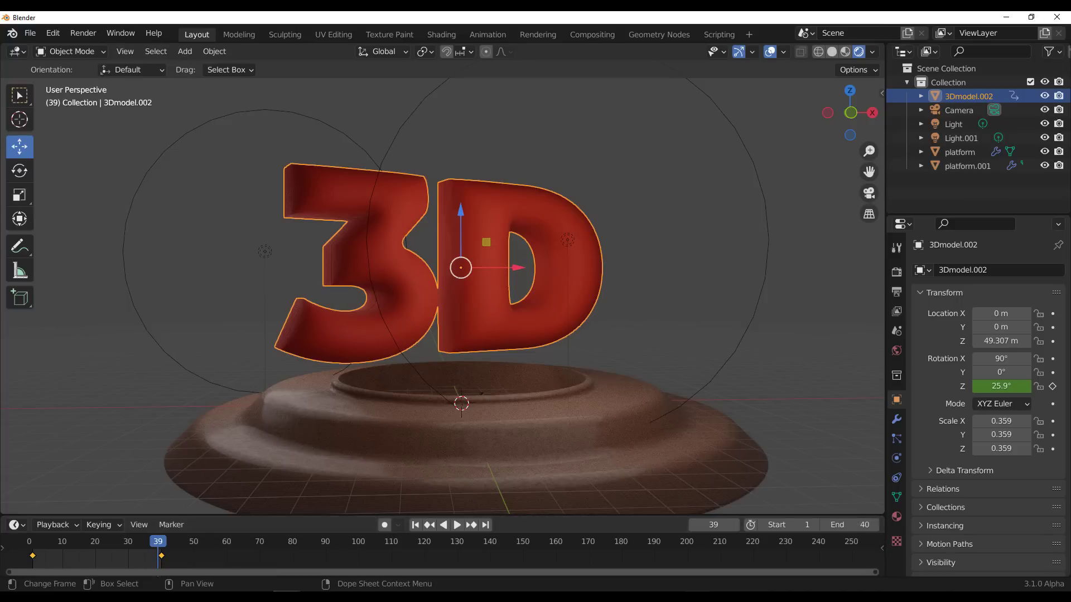
left_click(456, 525)
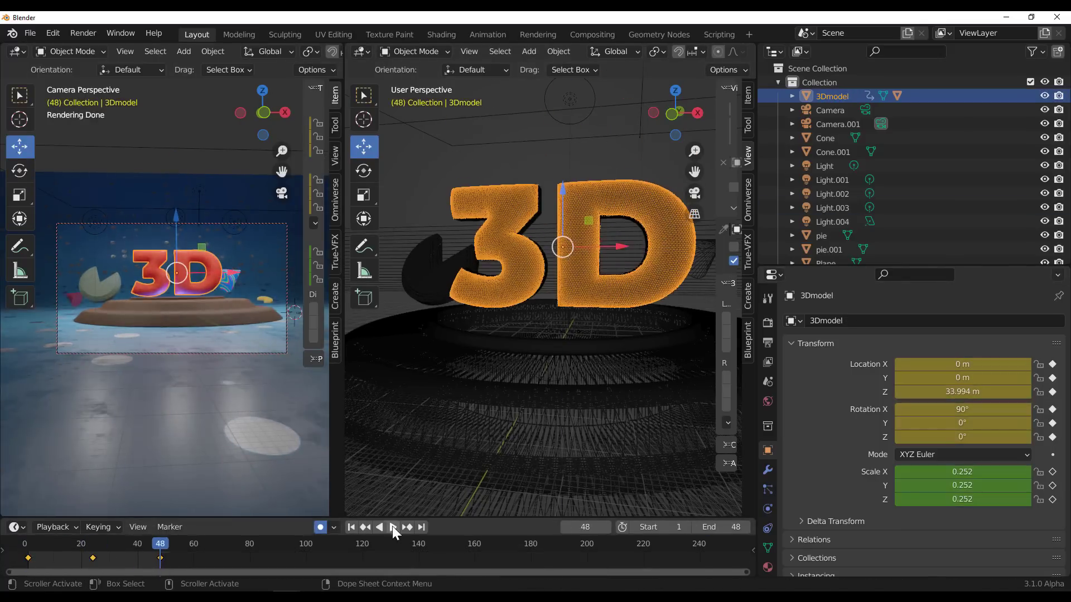
Play and stop the reference scene's animation, then select the camera in the working scene.
left_click(393, 527)
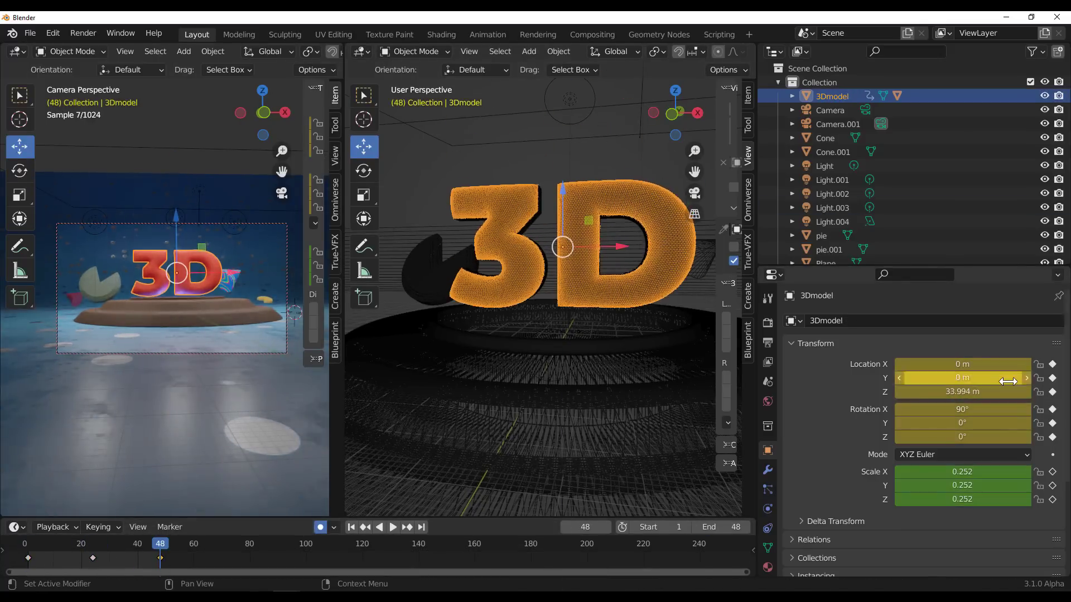
left_click(394, 527)
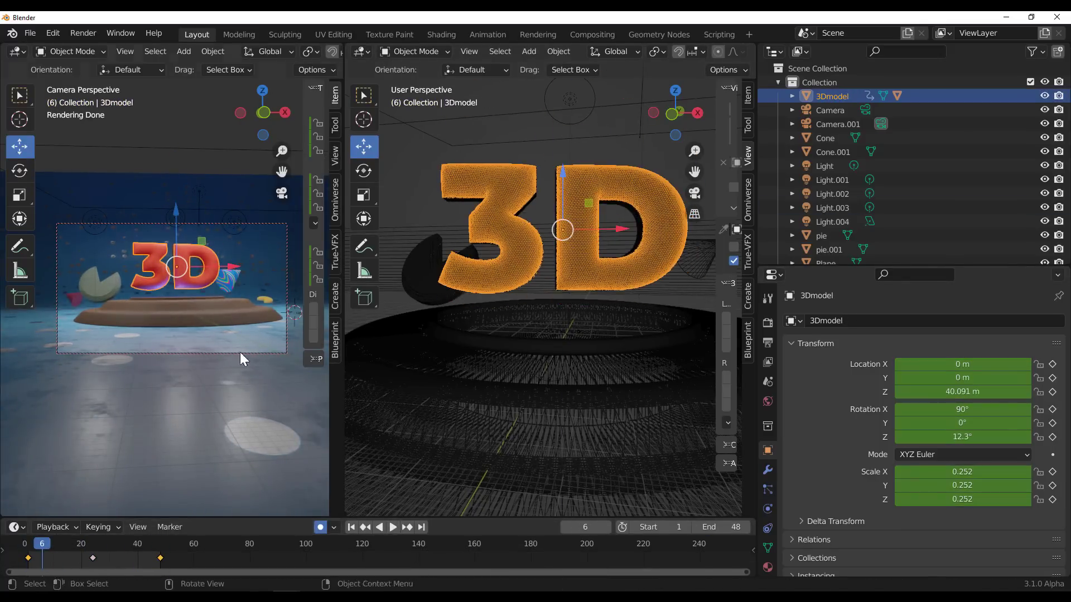
left_click(240, 352)
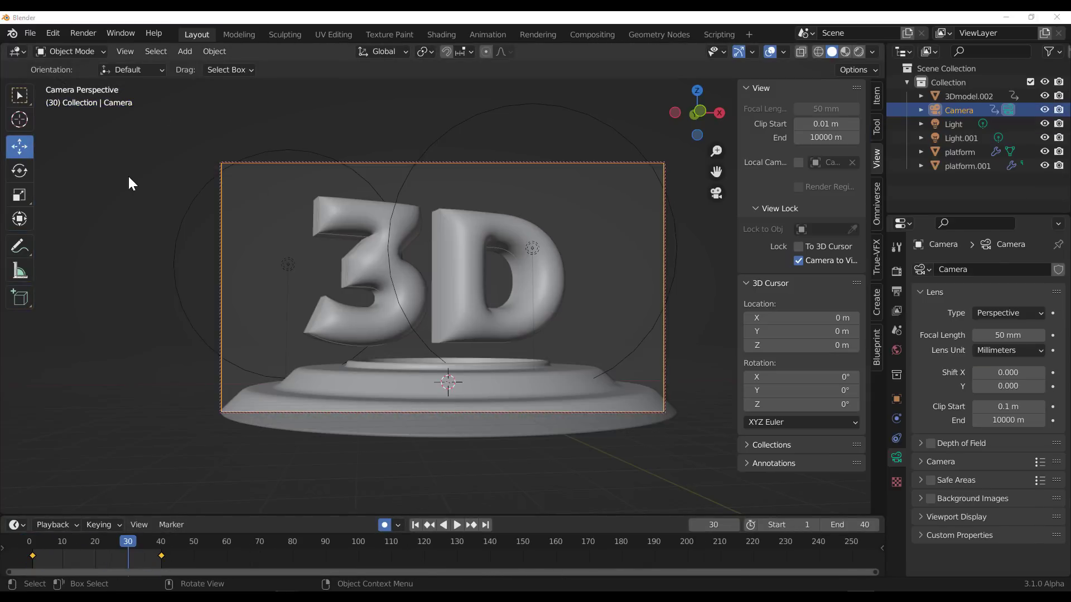
Switch the viewport to Rendered shading and play the animation from frame 1.
key("z")
left_click(166, 86)
left_click(416, 525)
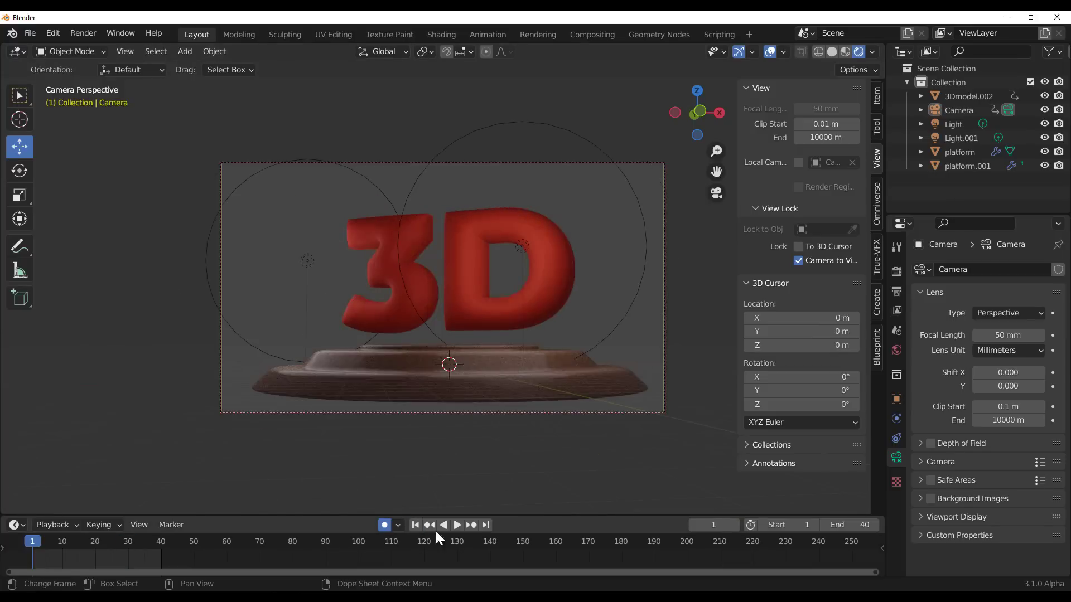
left_click(455, 526)
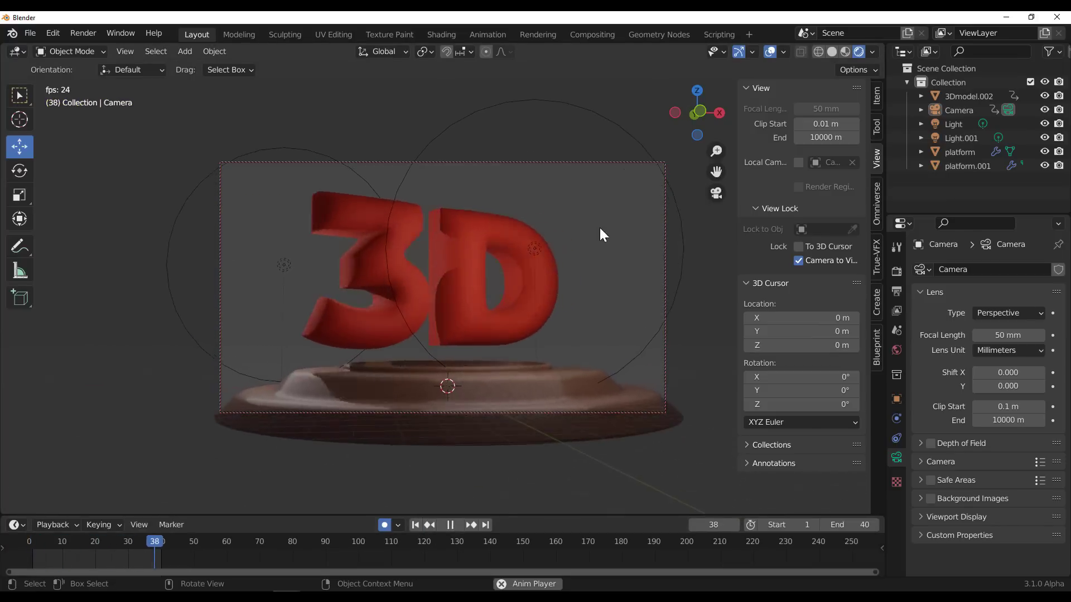
left_click(584, 163)
Change the interpolation mode of all the camera's keyframes.
left_click(450, 525)
left_click_drag(190, 560, 63, 544)
right_click(153, 550)
mouse_move(142, 479)
left_click(210, 407)
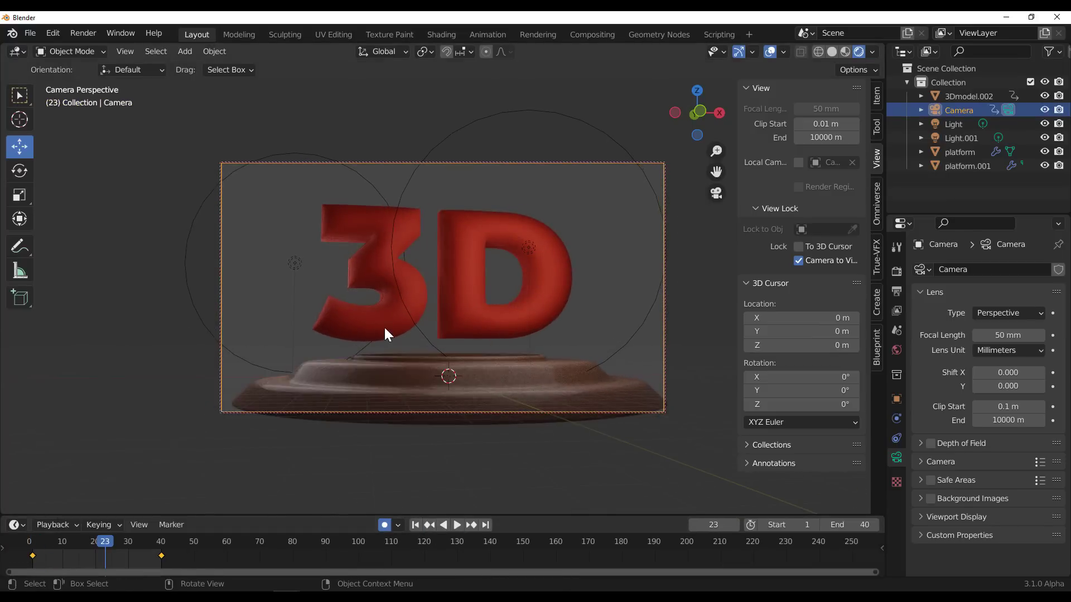
Change the 3D text keyframes' interpolation and replay the animation from the start.
left_click(385, 333)
right_click(161, 555)
left_click(223, 403)
left_click(429, 525)
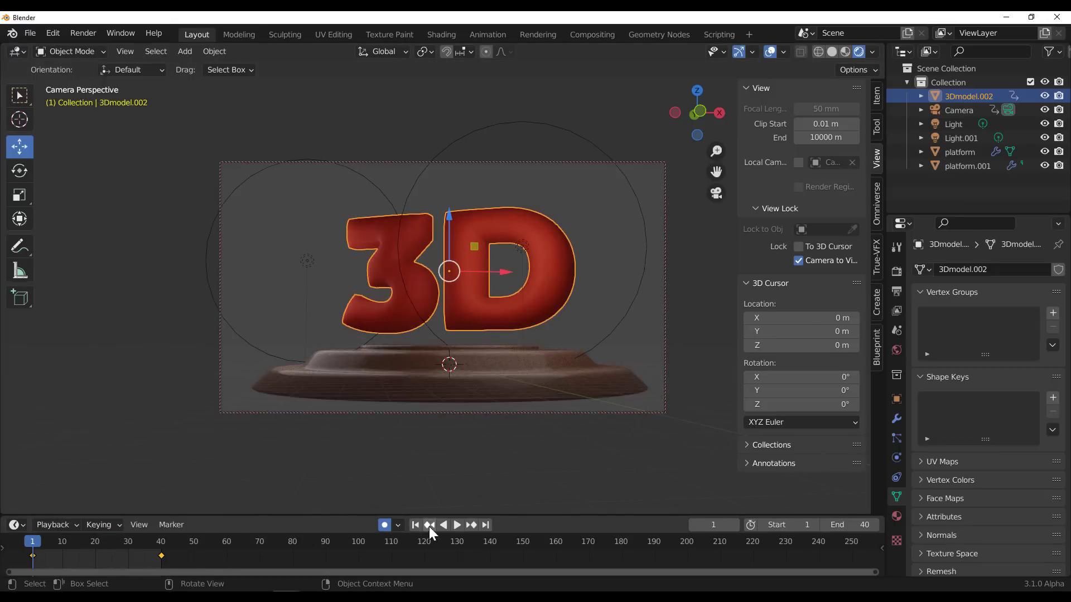
left_click(451, 527)
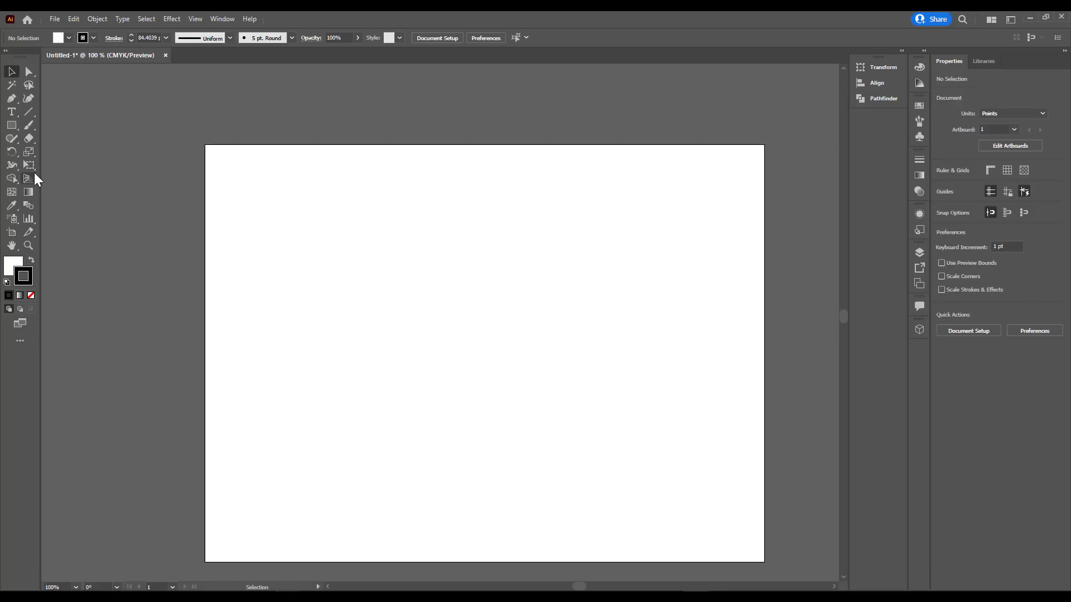
Draw a 320.339 pt thick black-stroked circle with the Ellipse Tool and nudge it up-right.
left_click(20, 127)
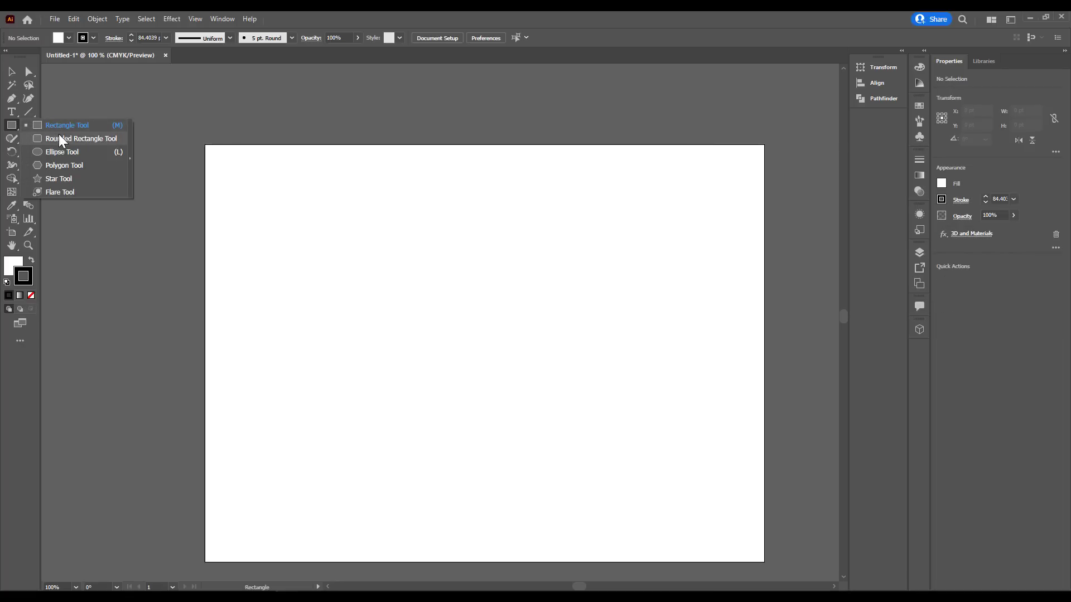
left_click(70, 152)
left_click_drag(306, 228, 599, 520)
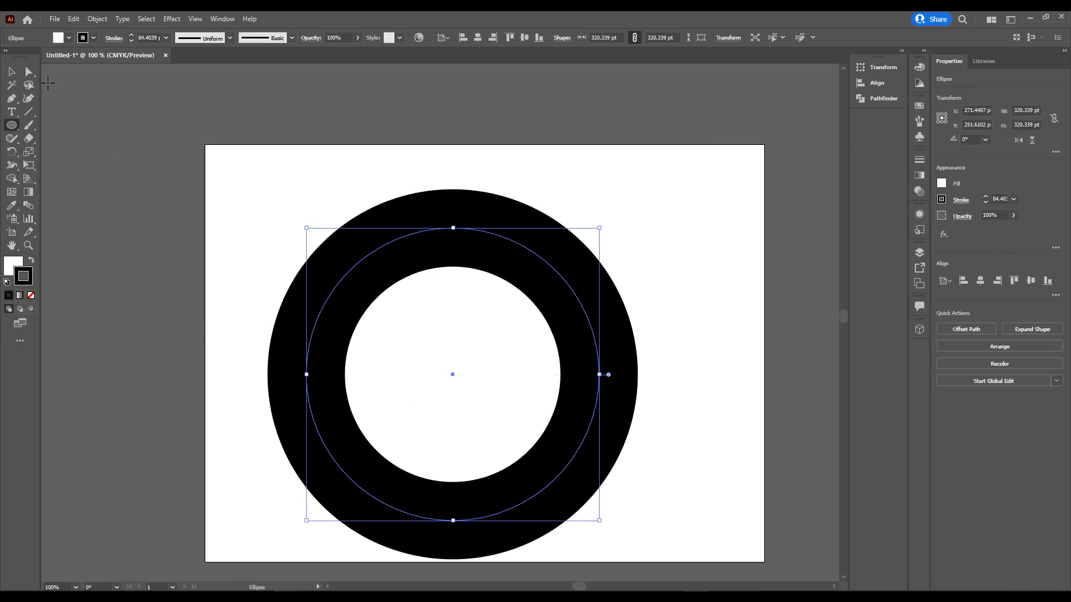
key("v")
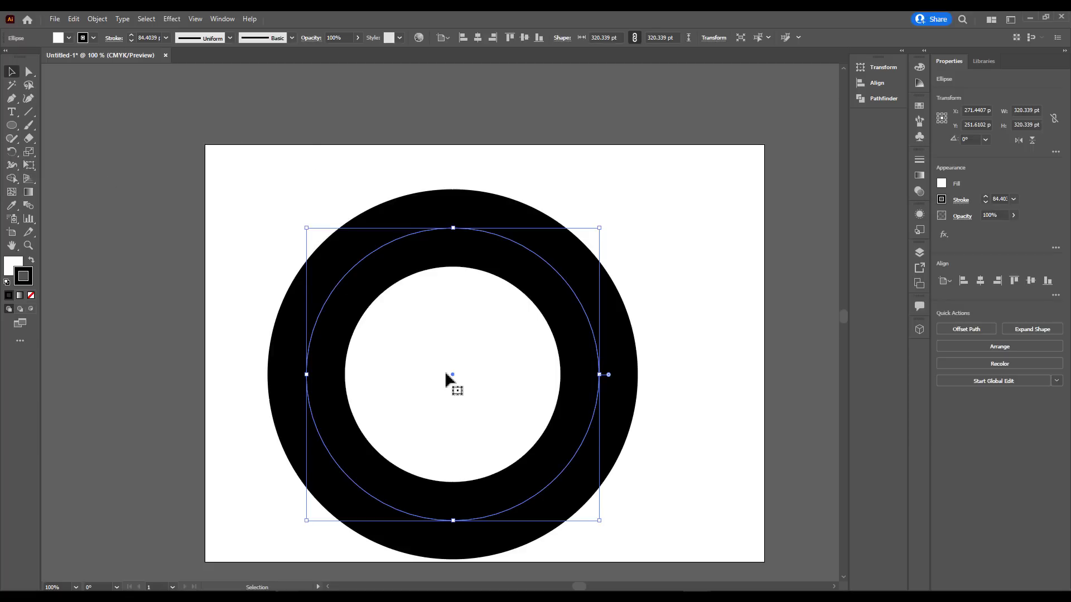
left_click_drag(457, 378, 464, 359)
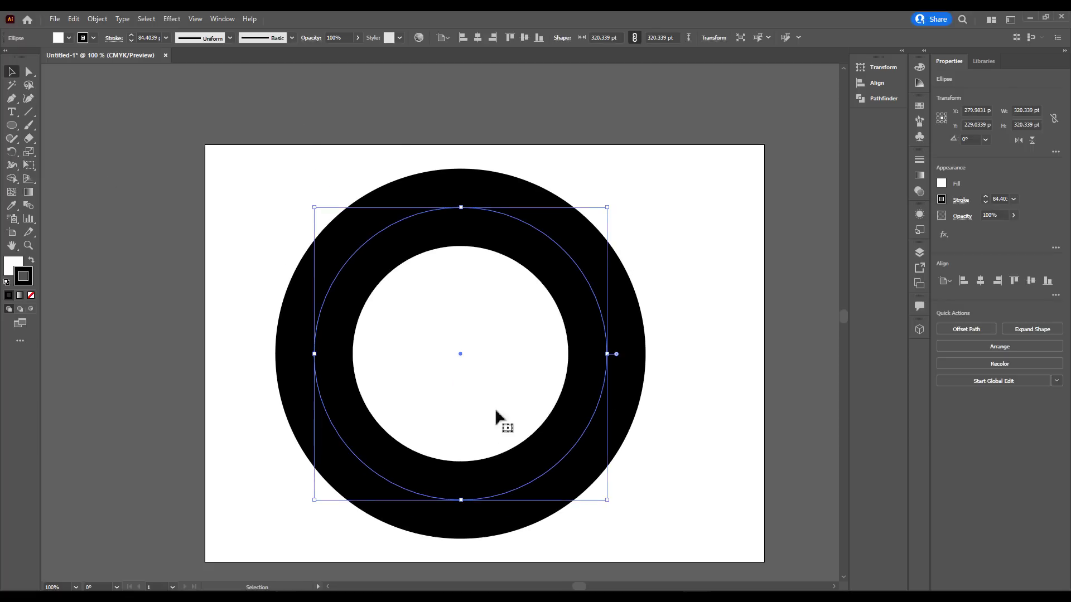
Apply a 3D Extrude effect to the ring and tilt it diagonally.
left_click(173, 19)
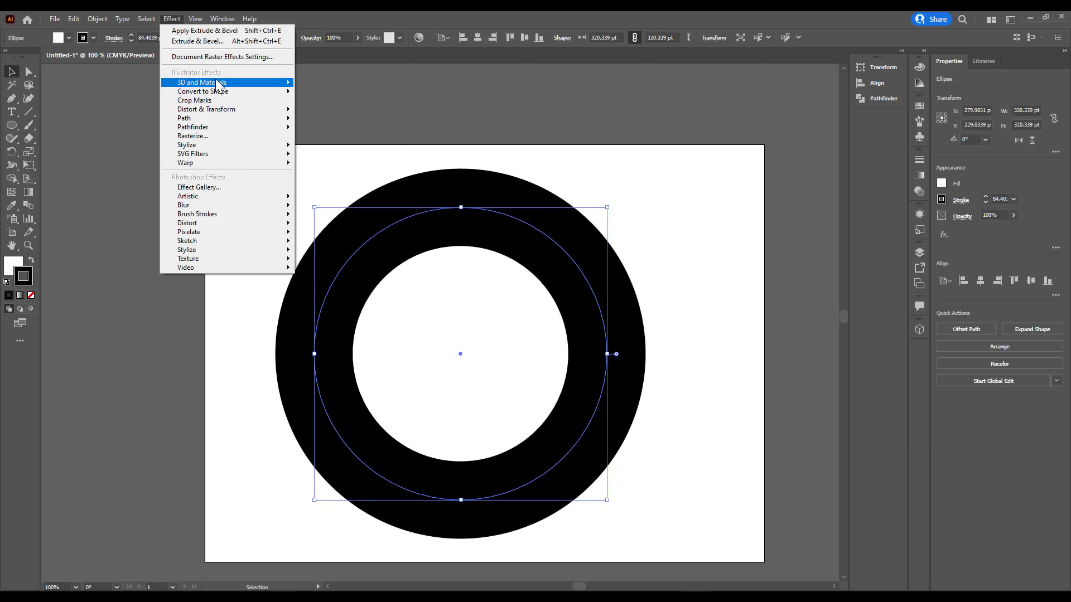
mouse_move(216, 84)
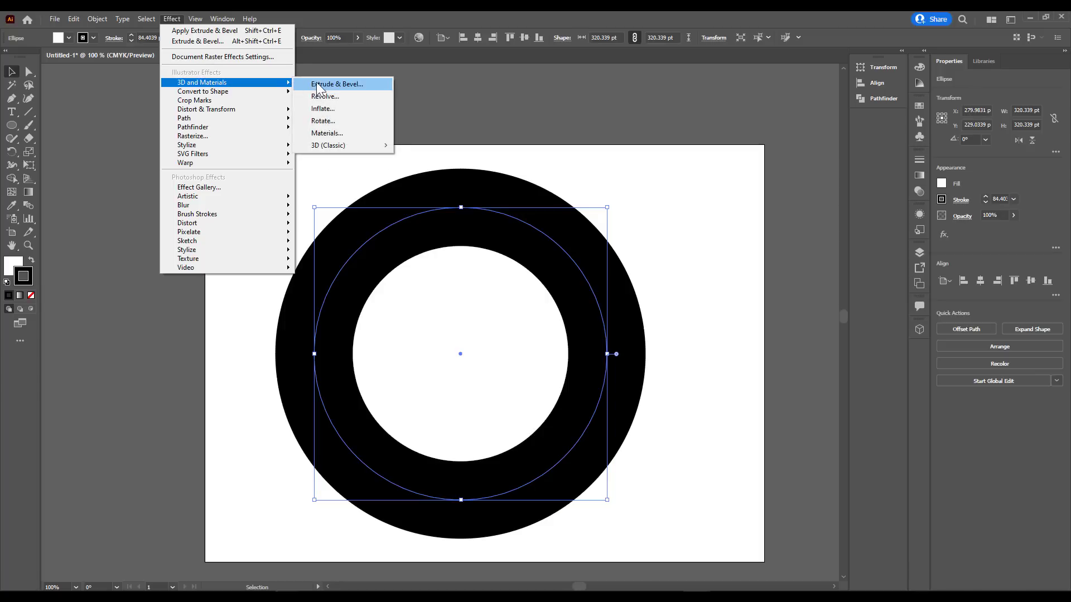
left_click(318, 86)
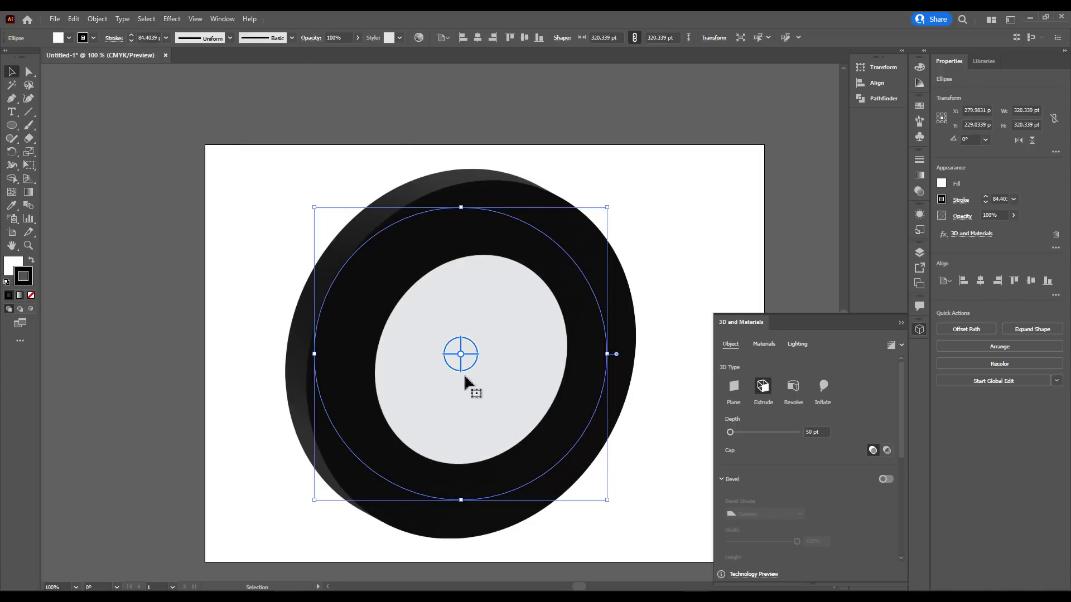
left_click_drag(462, 359, 478, 317)
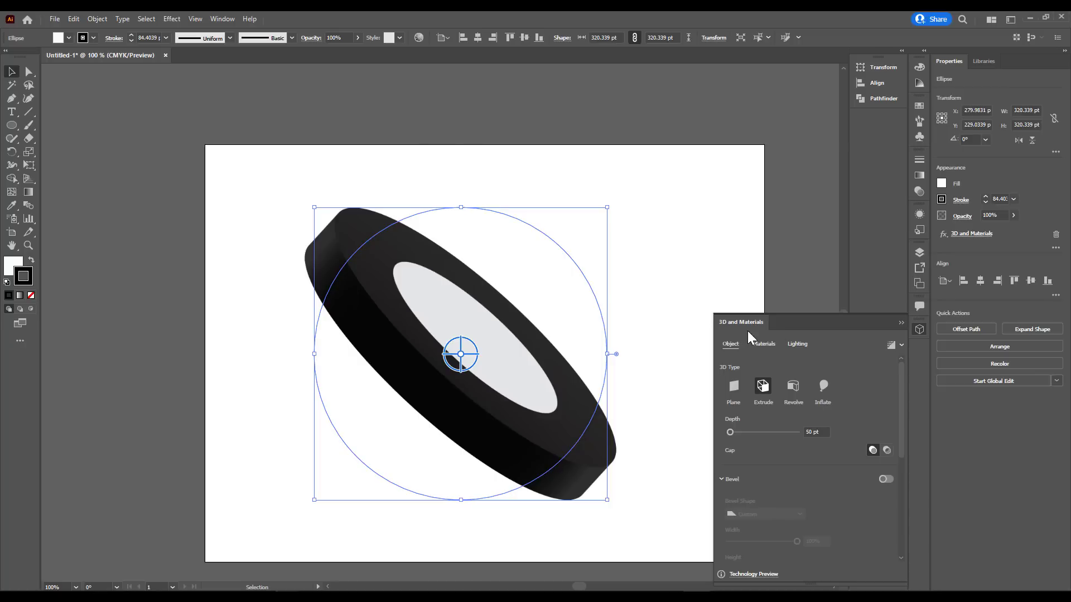
left_click_drag(749, 334, 720, 187)
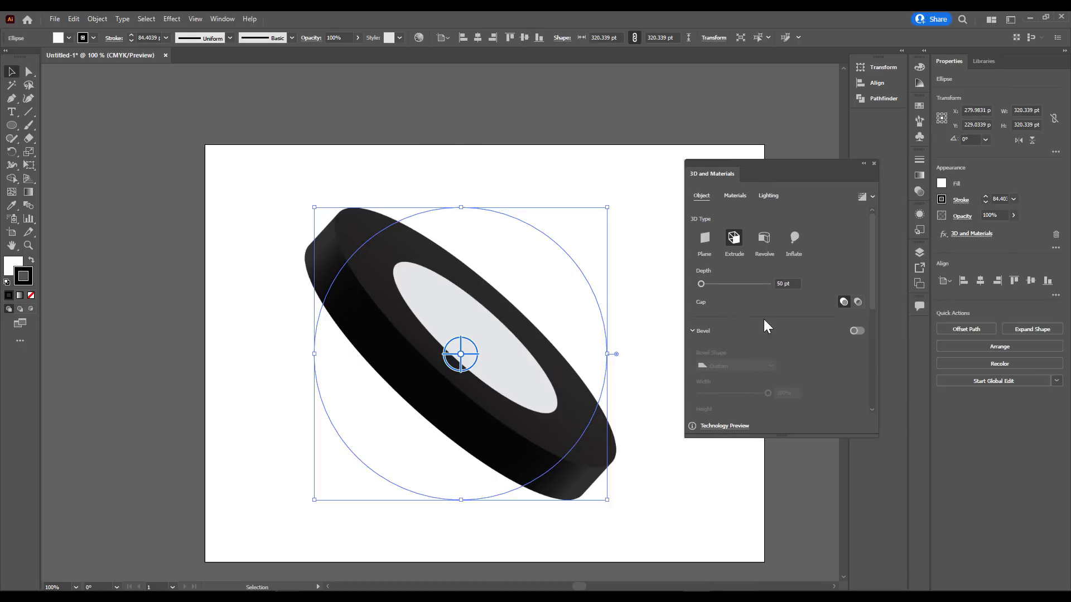
Add a bevel repeated 6 times to the extruded ring and re-rotate it.
left_click(858, 331)
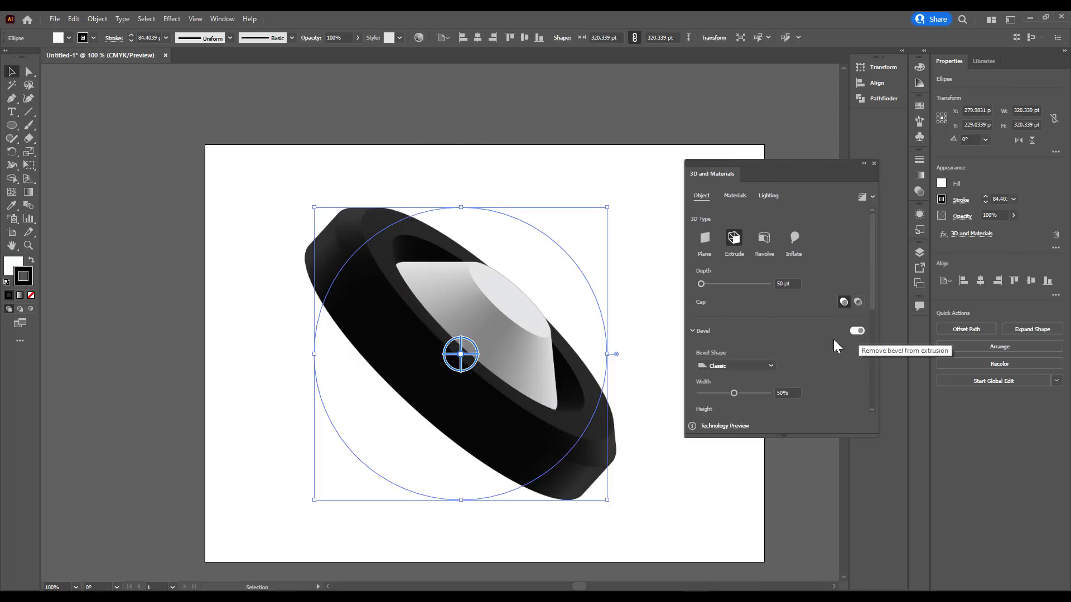
left_click_drag(734, 394, 735, 394)
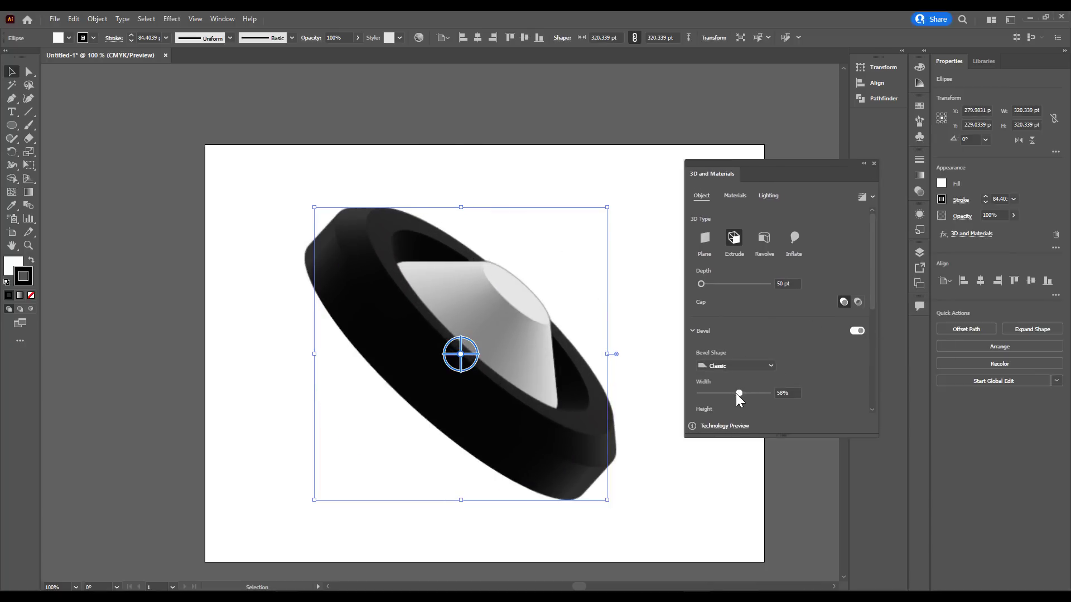
scroll(847, 349, "down", 3)
scroll(839, 349, "up", 2)
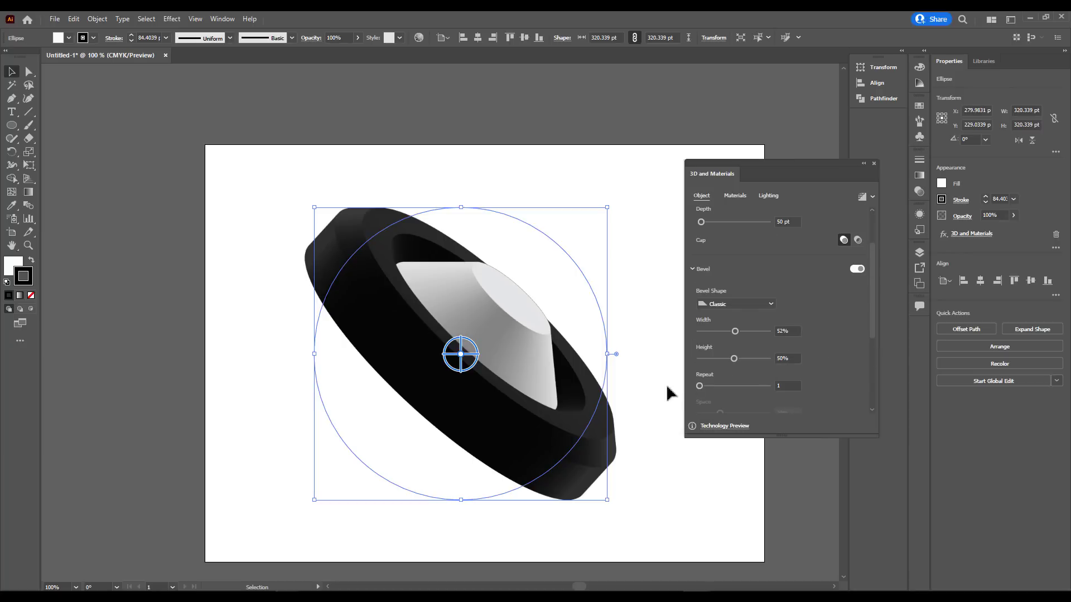
left_click_drag(701, 387, 740, 392)
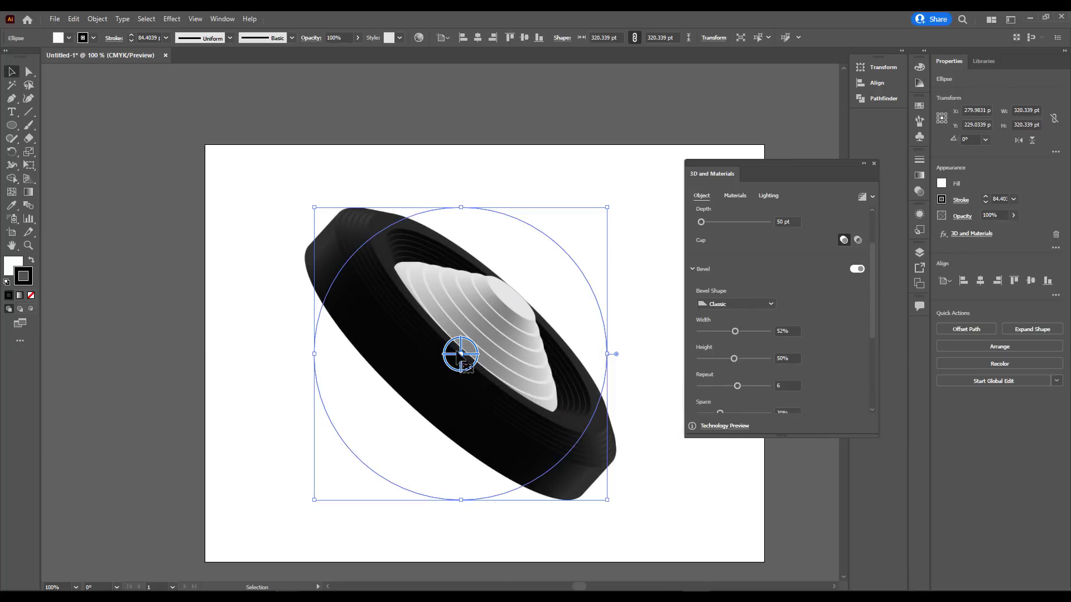
left_click_drag(460, 355, 460, 369)
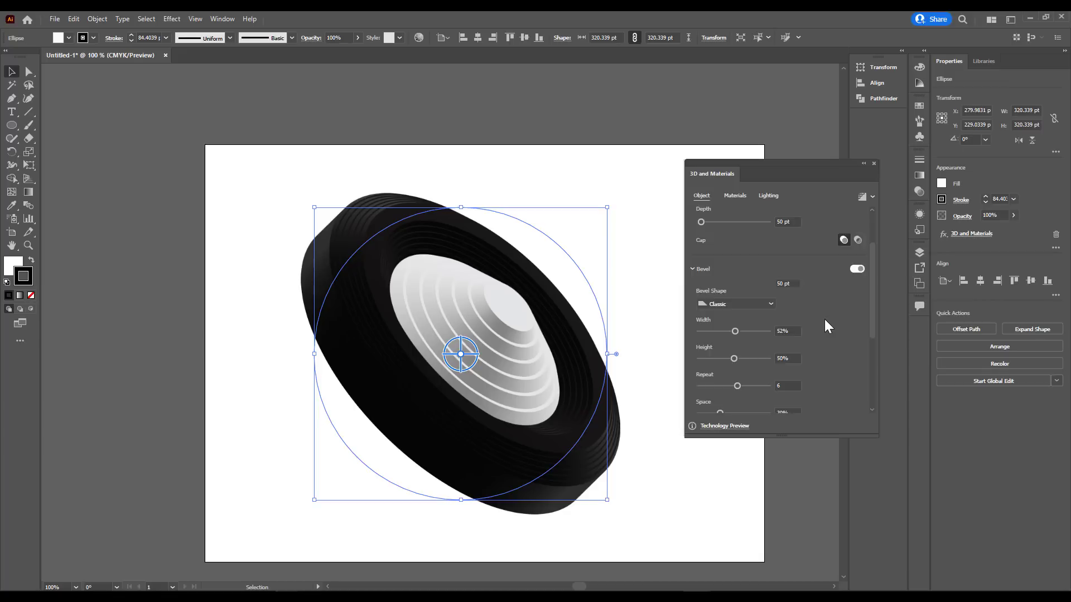
scroll(828, 326, "up", 2)
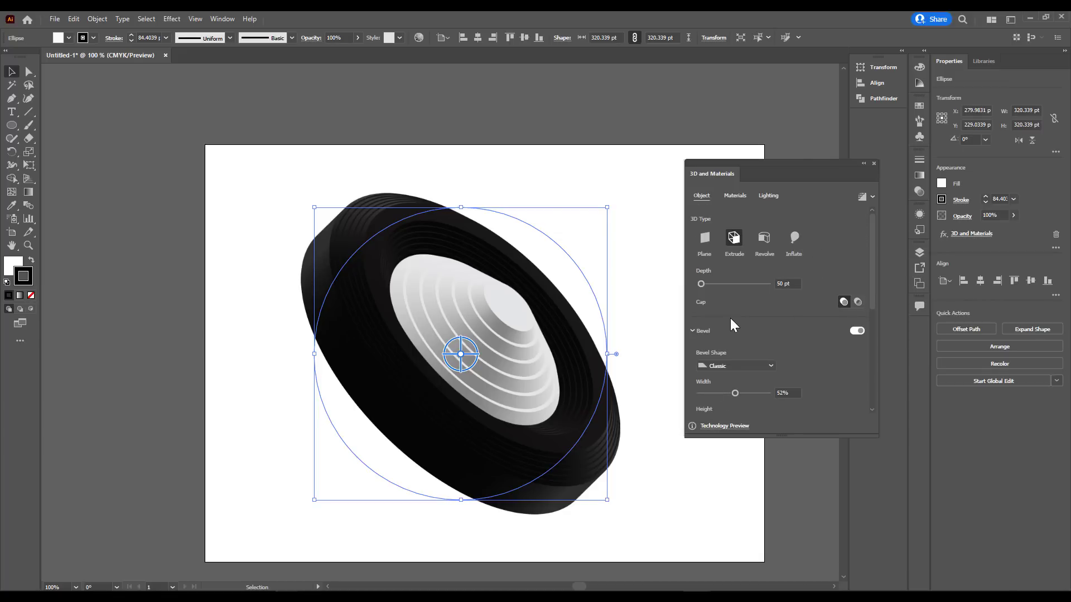
Reset the ring to Plane, re-extrude it 50 pt with a Classic bevel, and show Materials.
left_click(705, 238)
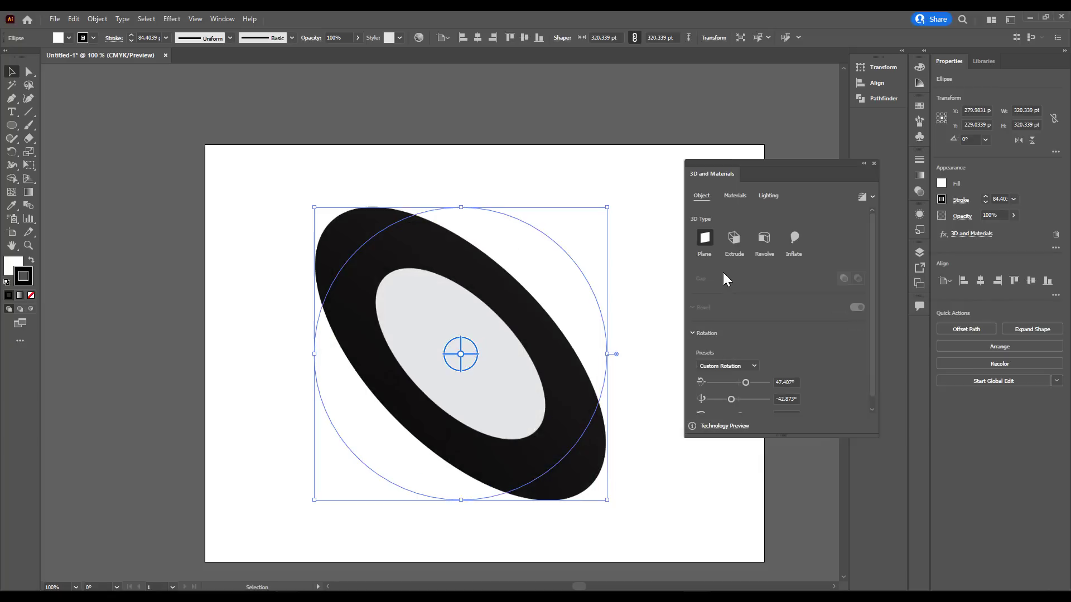
left_click(734, 238)
left_click(857, 331)
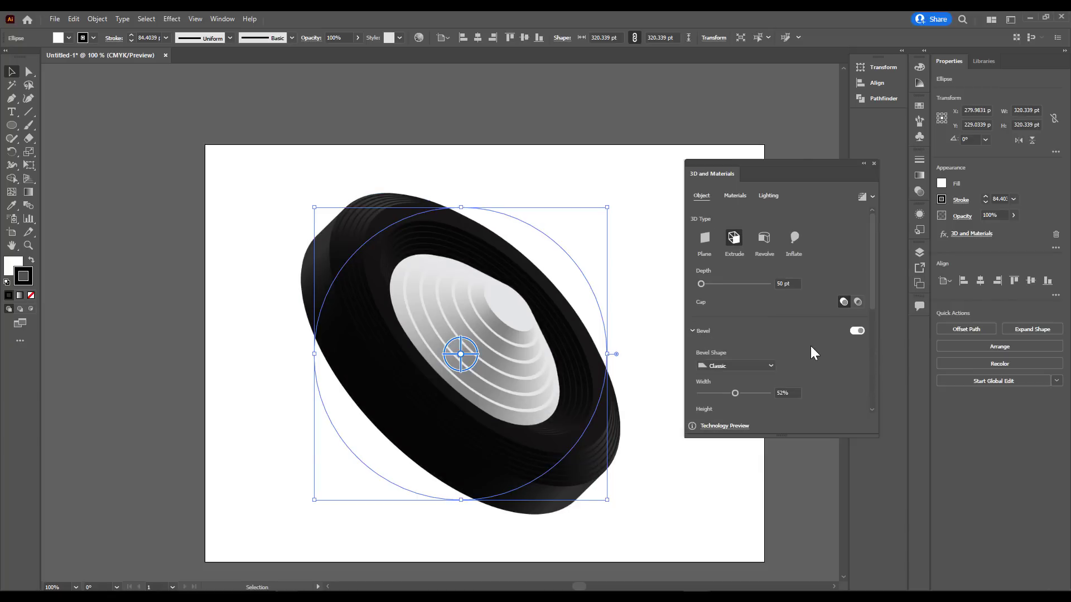
scroll(809, 351, "down", 3)
left_click(749, 243)
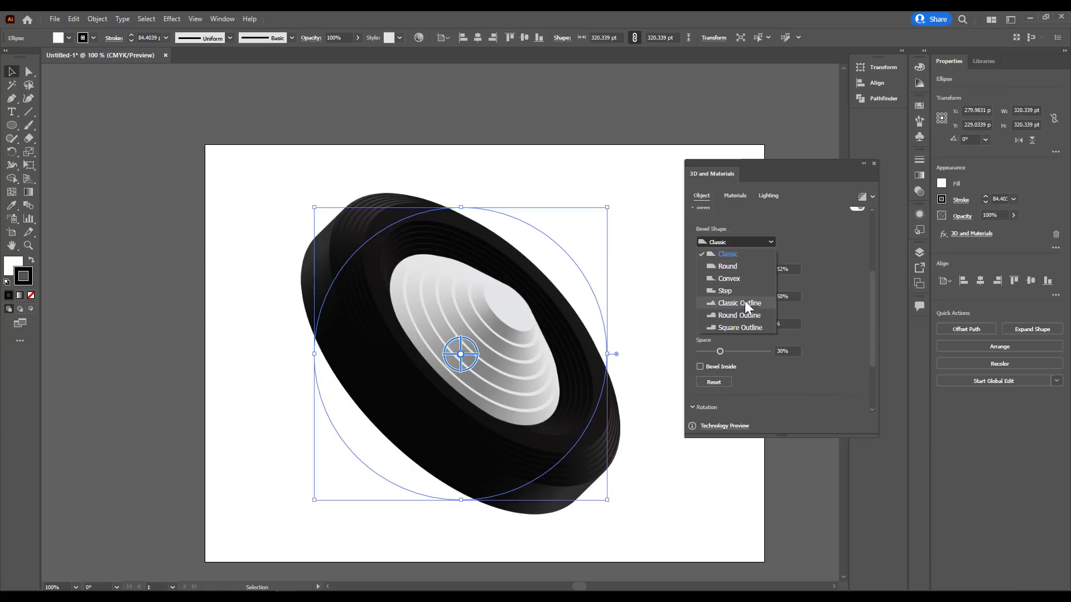
left_click(848, 299)
scroll(843, 302, "up", 5)
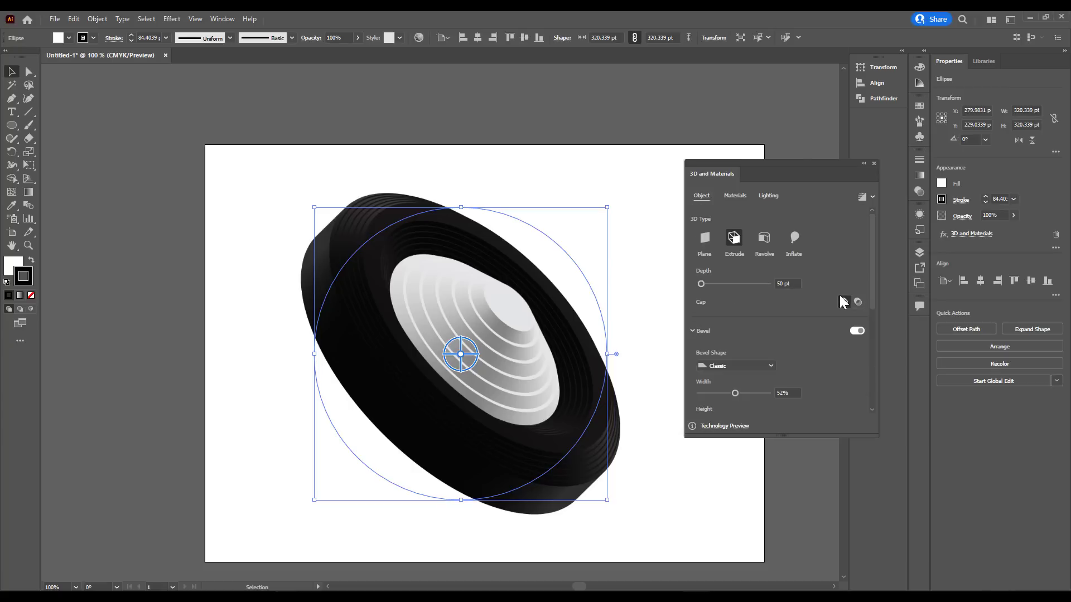
left_click(735, 196)
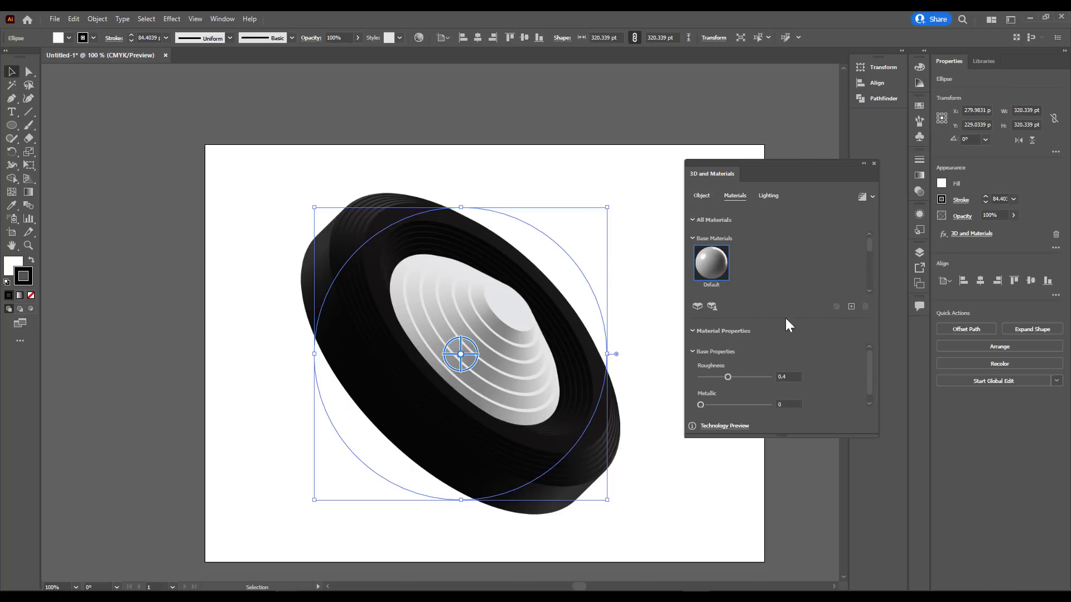
Cancel the material import and display the ring's Lighting settings: Standard, 70% intensity, 145° rotation, 45° height.
left_click(851, 307)
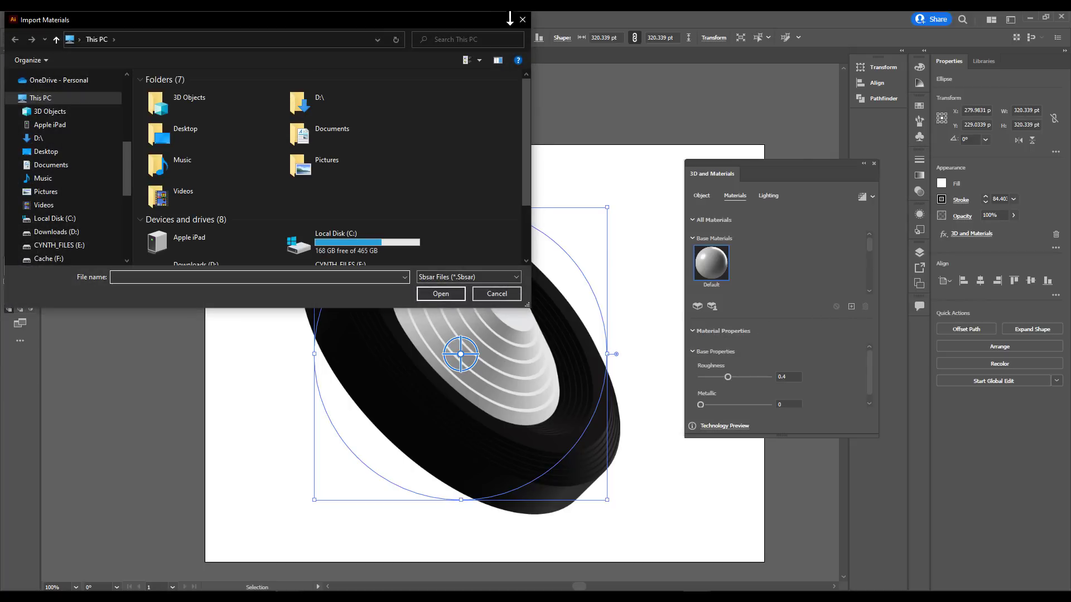
left_click(523, 21)
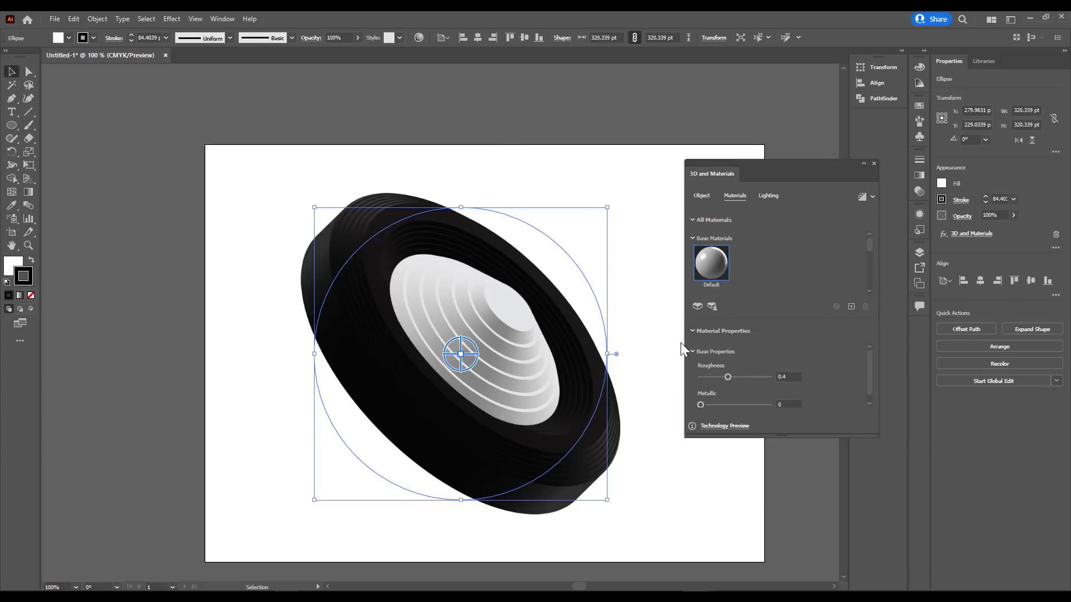
left_click(766, 196)
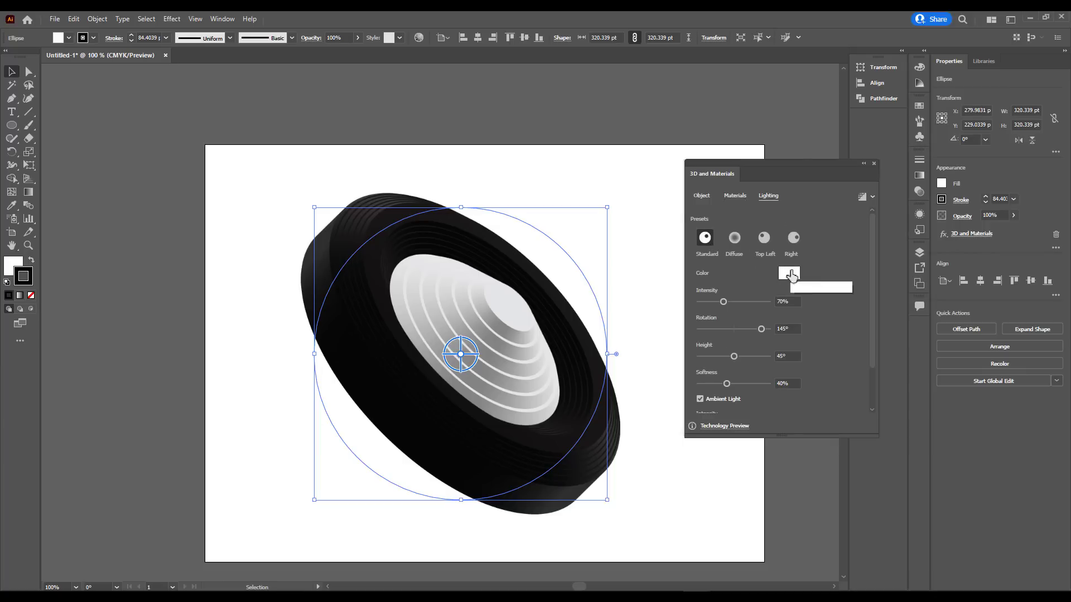
Try blue, green and preset light colours on the ring, settling on red for a pink glow.
left_click(789, 273)
left_click(463, 249)
left_click(646, 234)
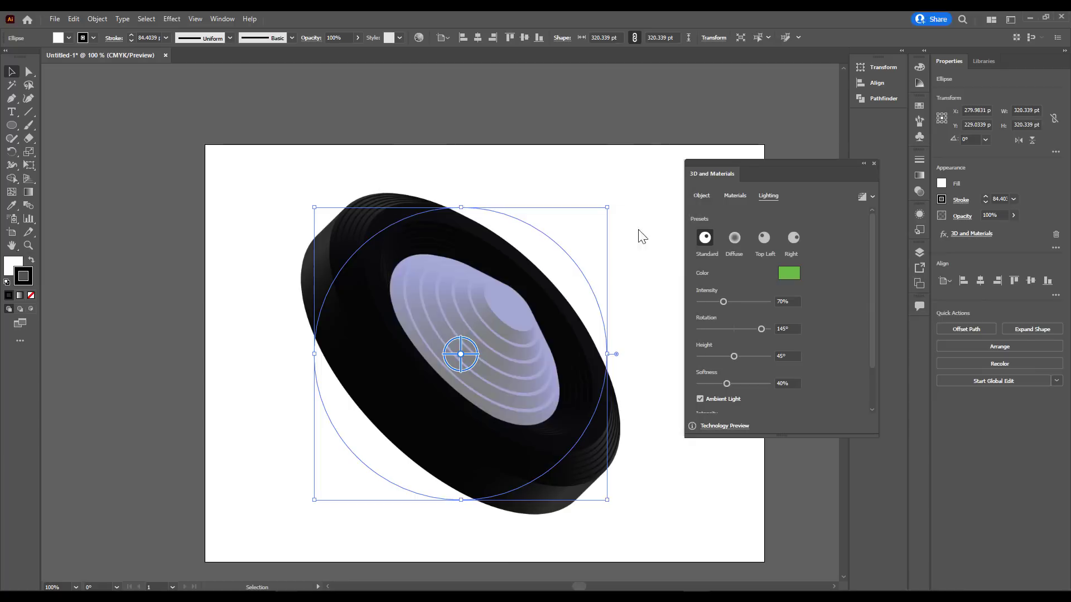
left_click(764, 238)
left_click(793, 238)
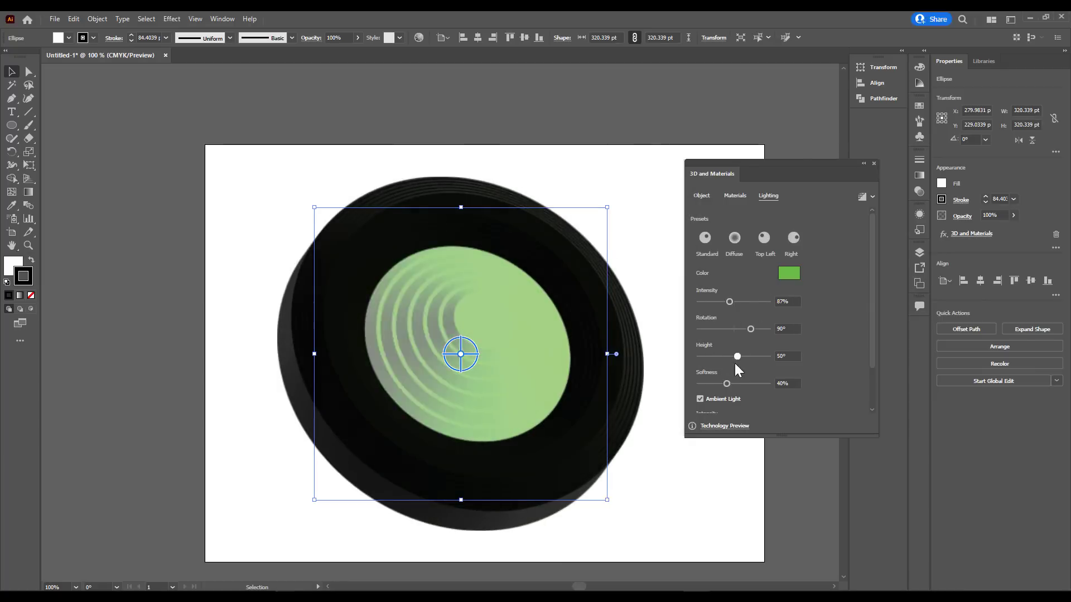
left_click(734, 195)
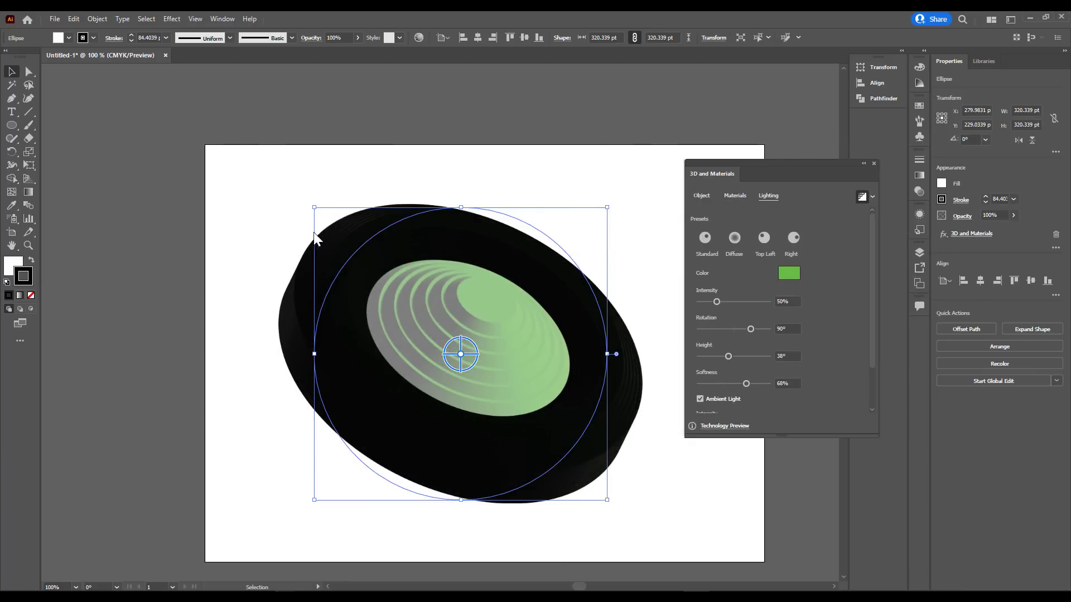
key("ctrl+shift+a")
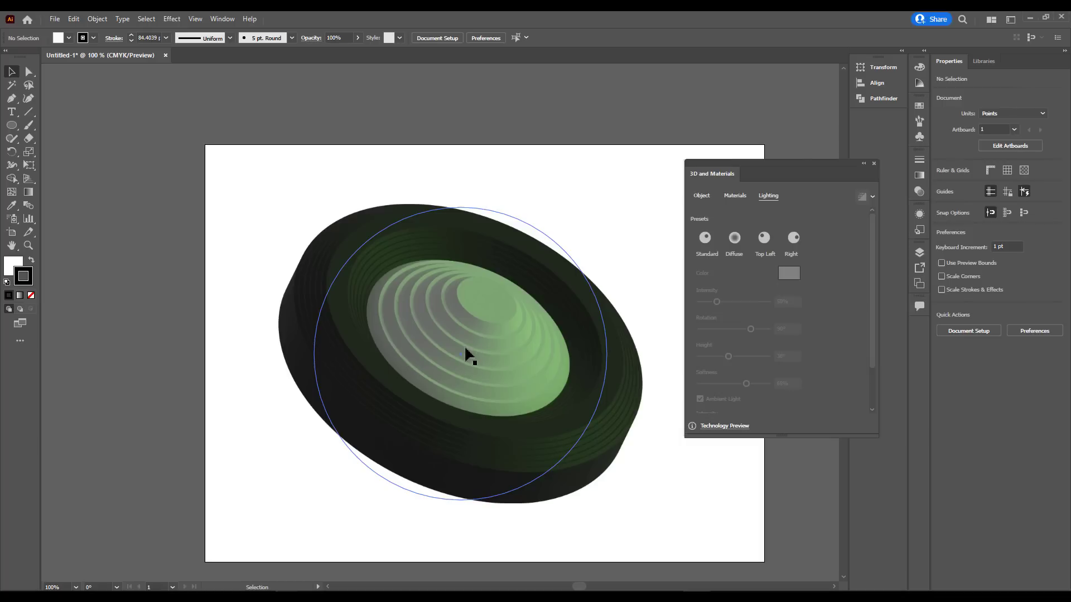
left_click(469, 311)
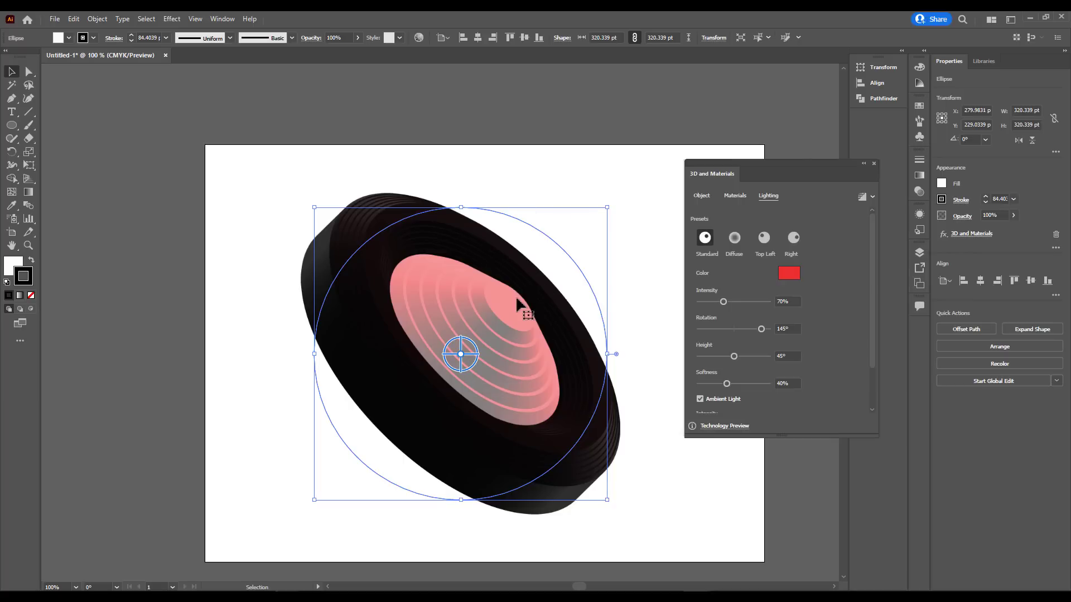
left_click(54, 19)
left_click(89, 249)
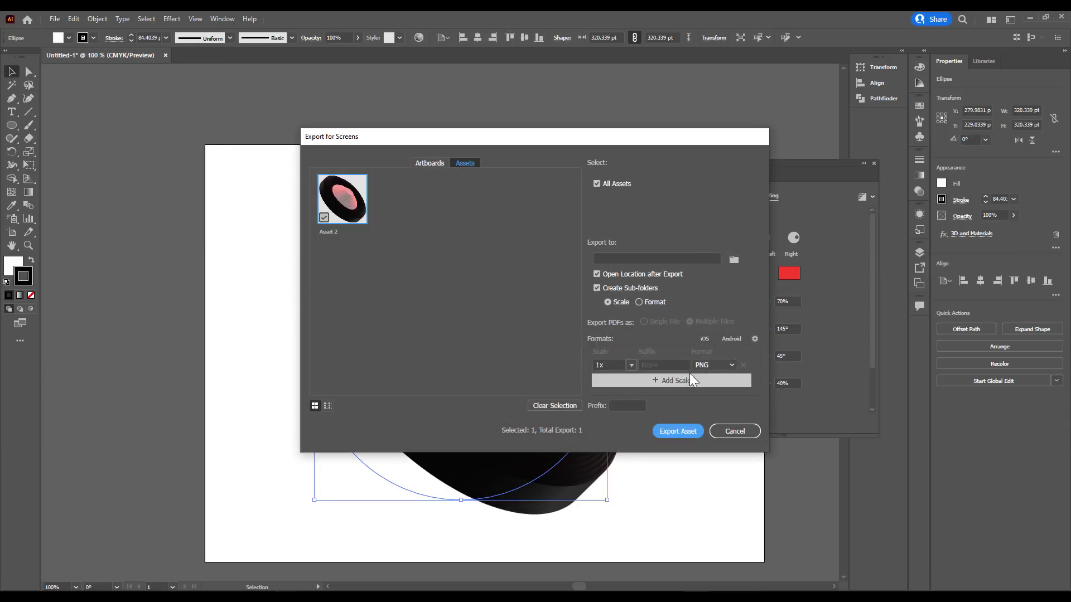
left_click(702, 366)
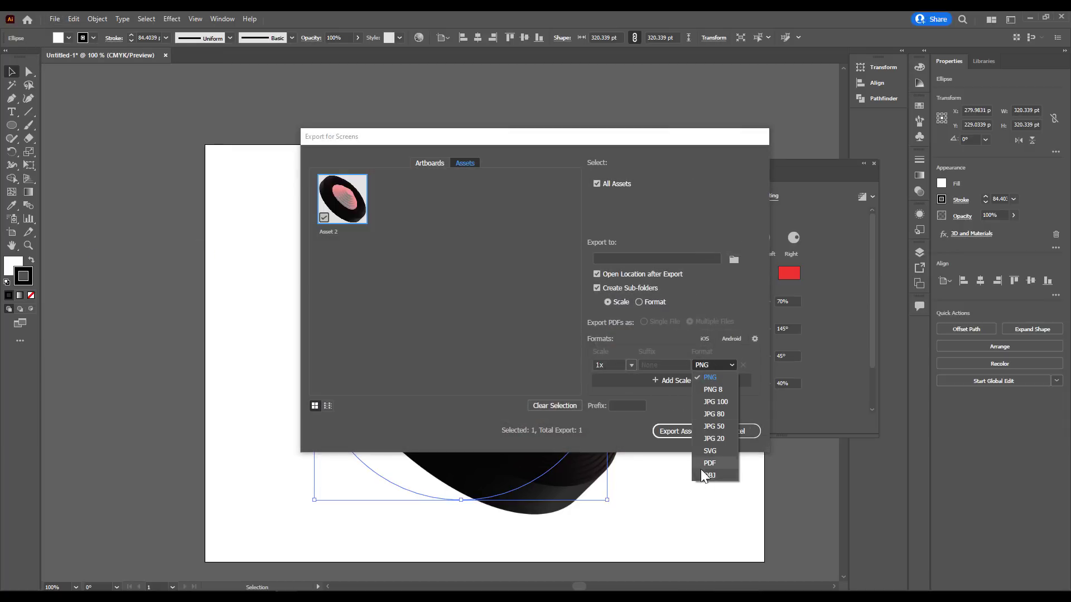
key("Escape")
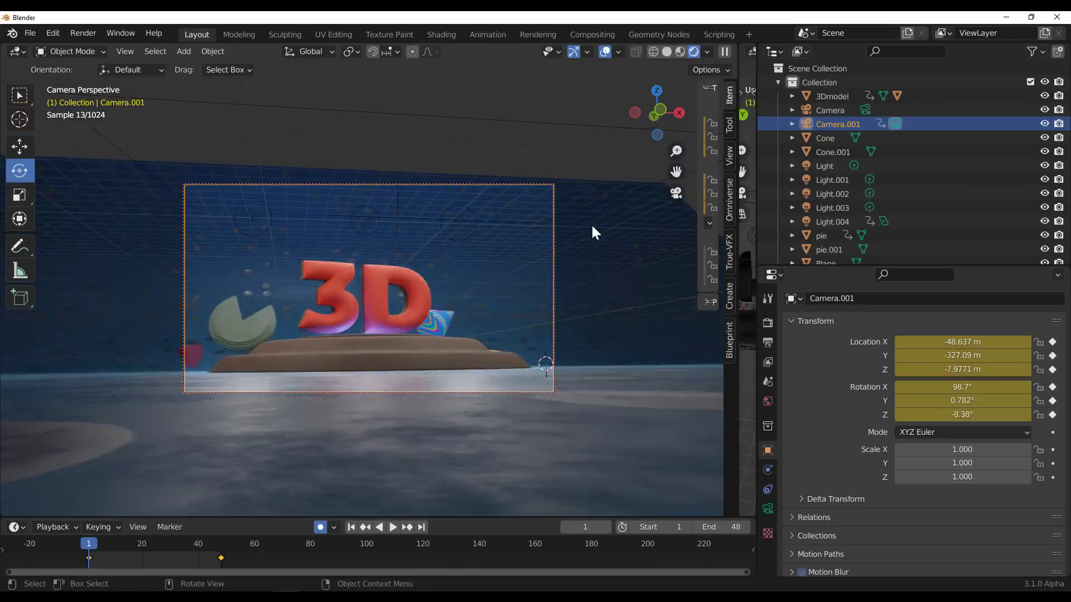
Rotate the camera at frame 24 and keyframe its new orientation.
left_click_drag(239, 554, 174, 574)
key("r")
left_click(681, 192)
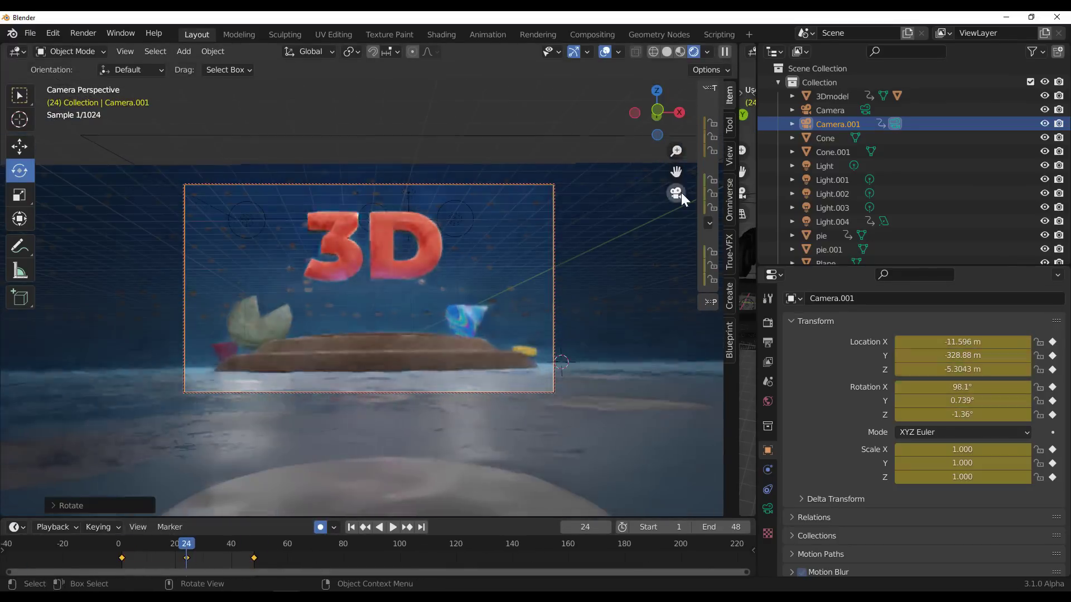
left_click(392, 527)
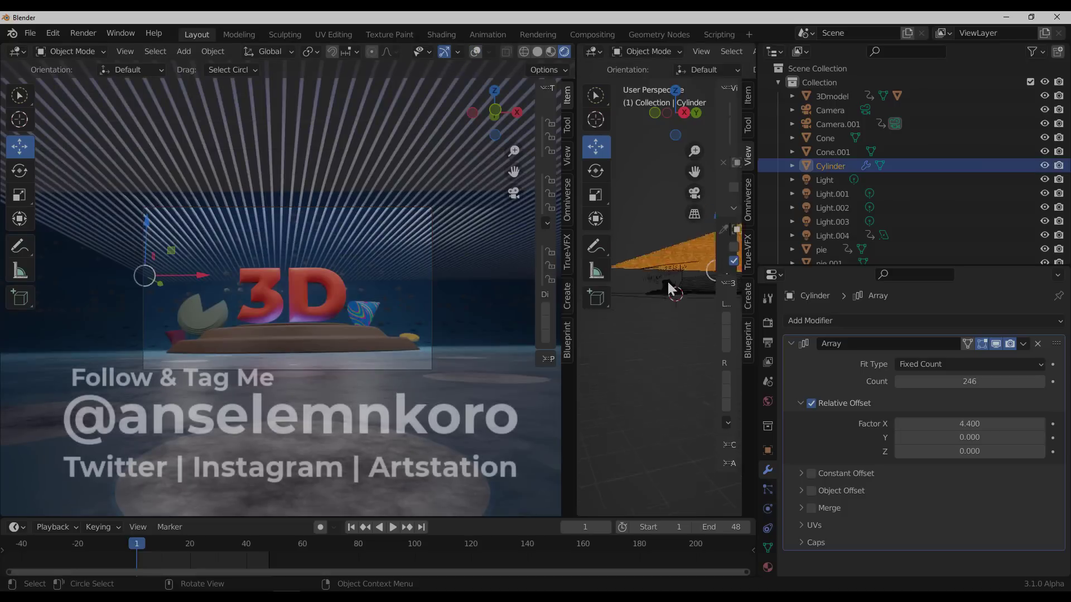
Reposition the Cylinder array and keyframe the Cone's location, rotation and scale.
left_click_drag(671, 289, 628, 354)
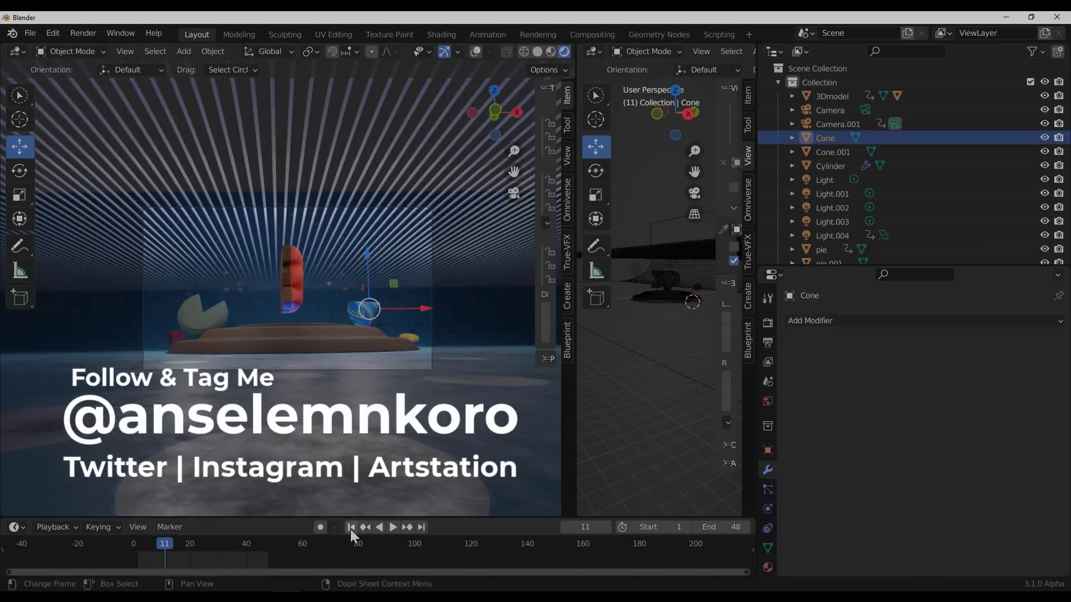
left_click(351, 527)
key("i")
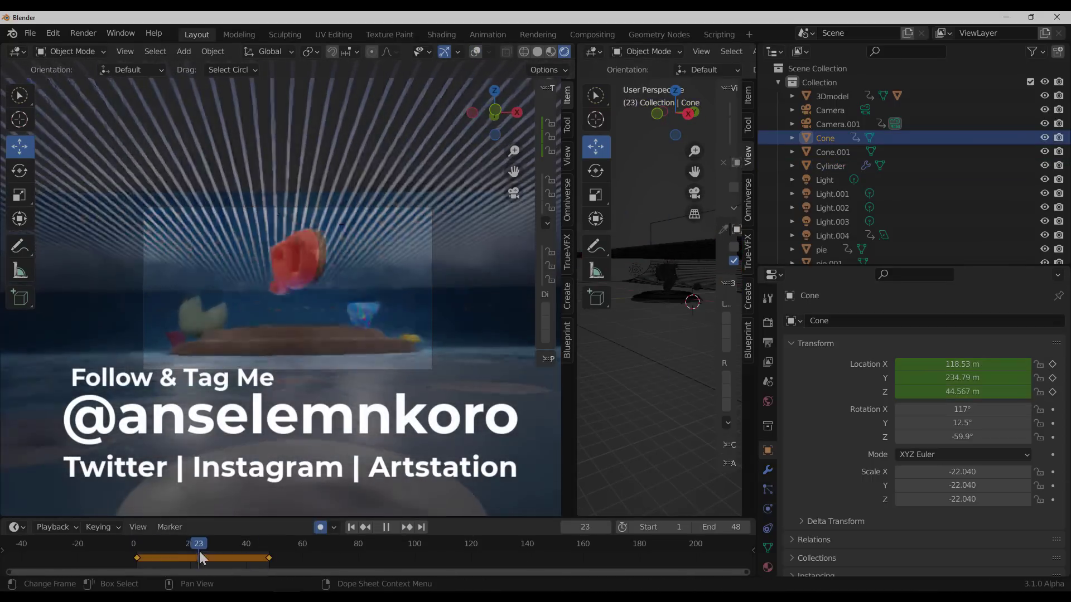
key("i")
left_click(358, 268)
left_click(393, 527)
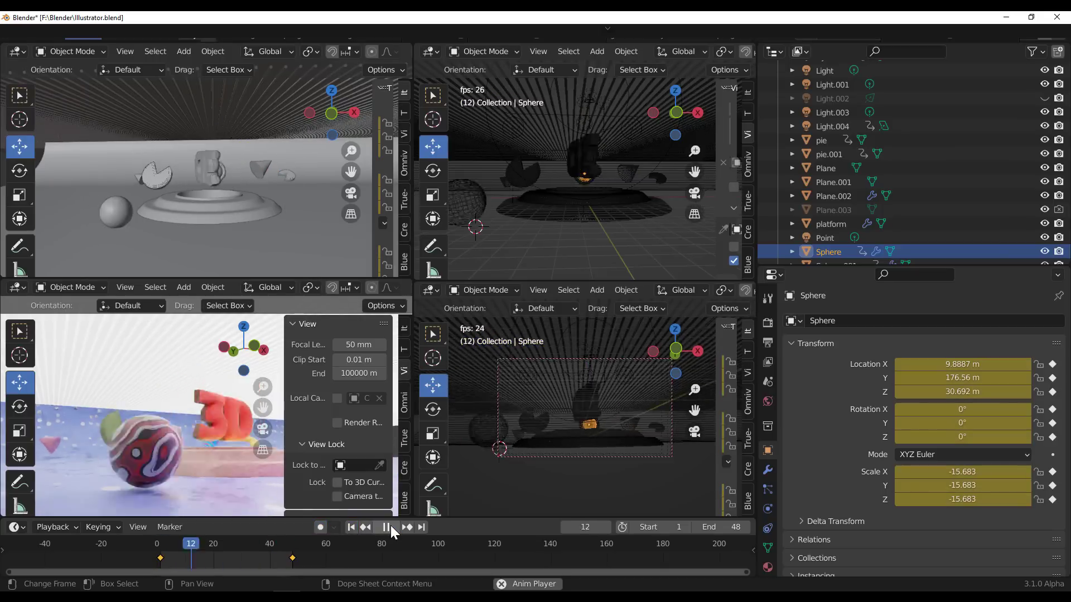
Pause playback and move Sphere.001 to a new spot on the platform.
left_click(386, 527)
left_click(190, 438)
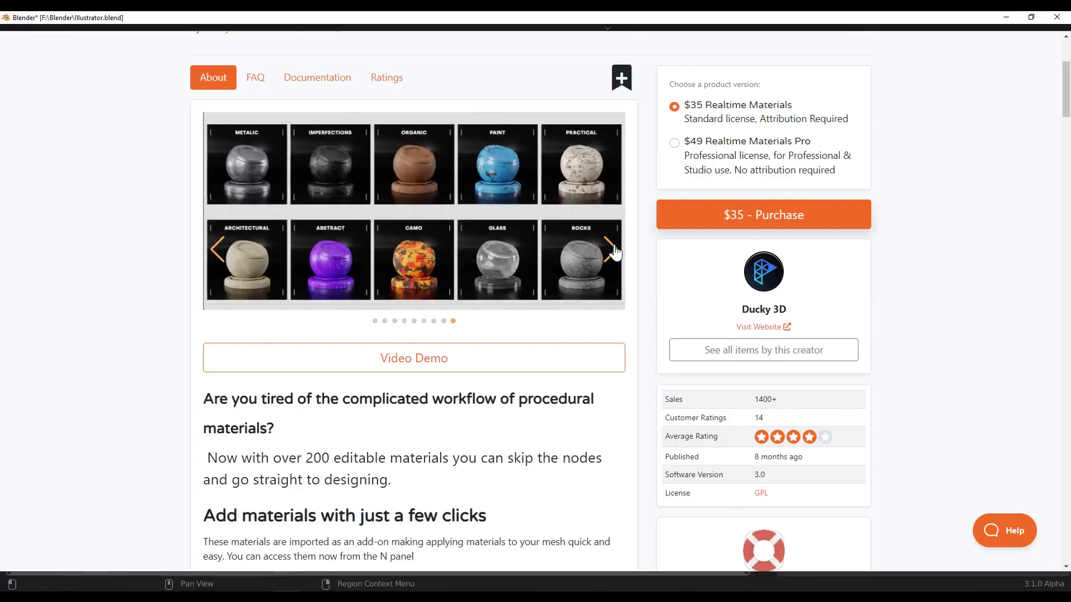
scroll(618, 249, "down", 5)
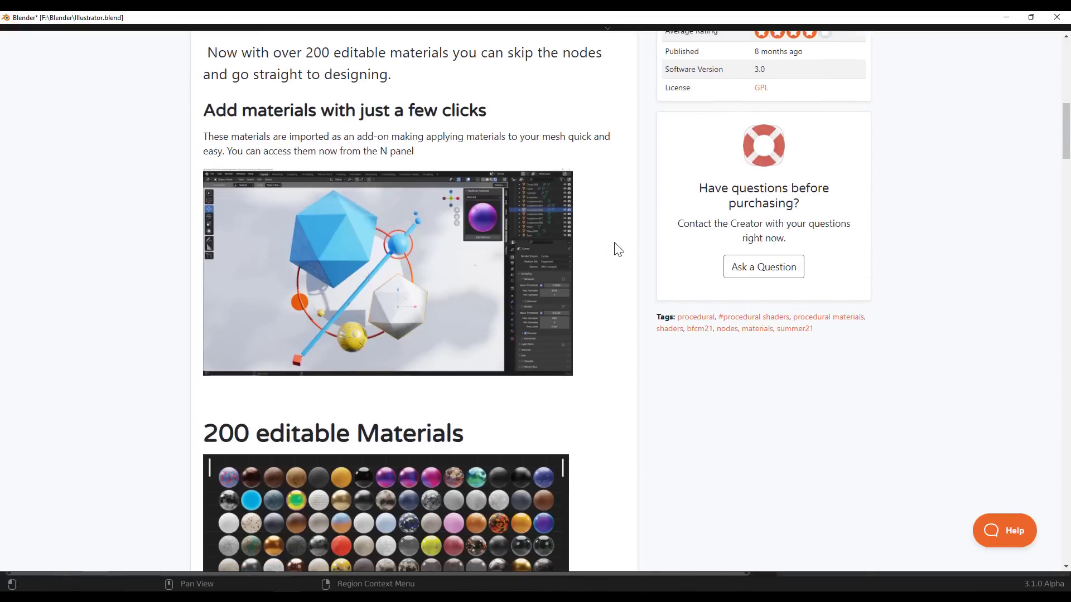
scroll(618, 249, "down", 15)
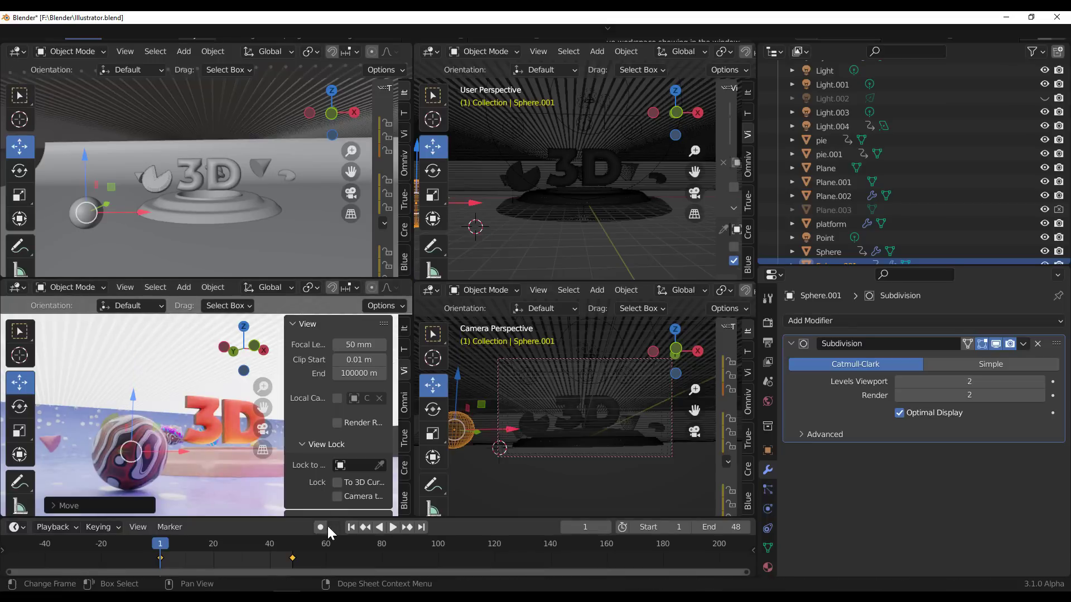
key("g")
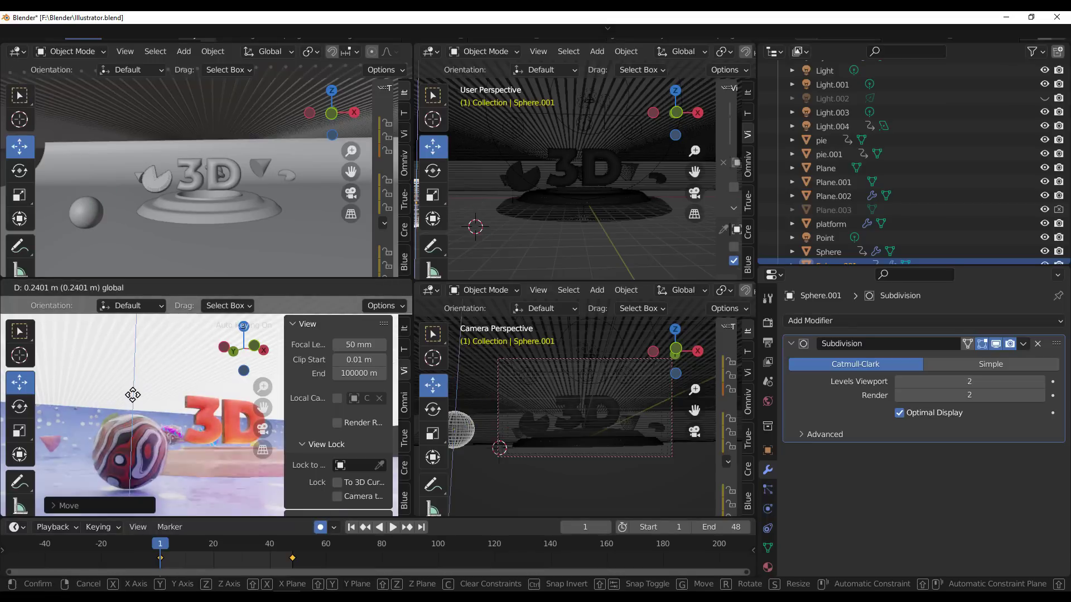
left_click(133, 395)
Jump to frame 48, hide the sidebar and play the animation.
left_click(407, 527)
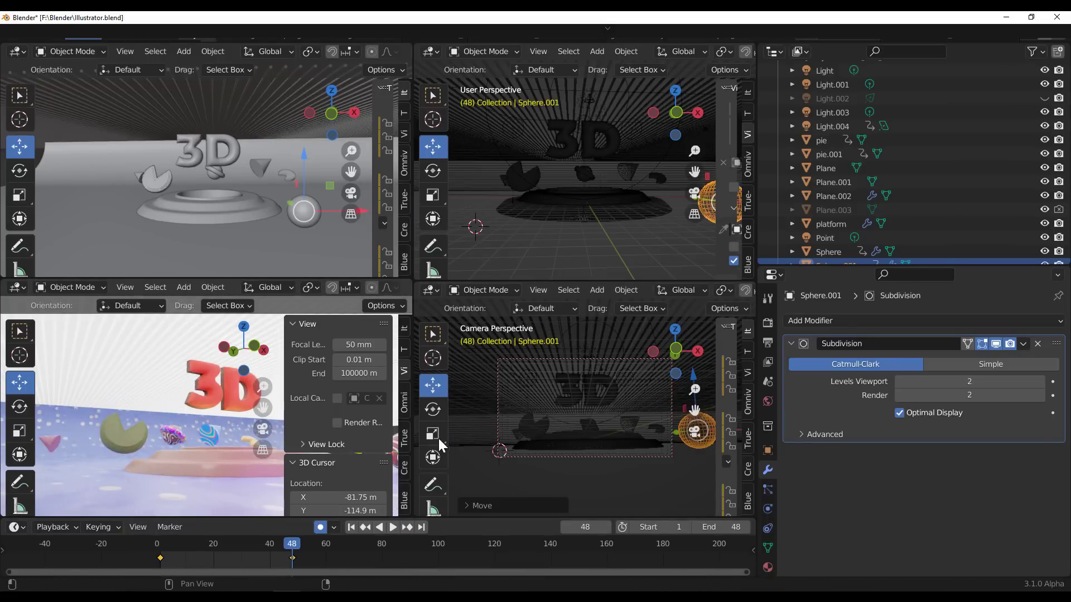
key("n")
left_click(393, 527)
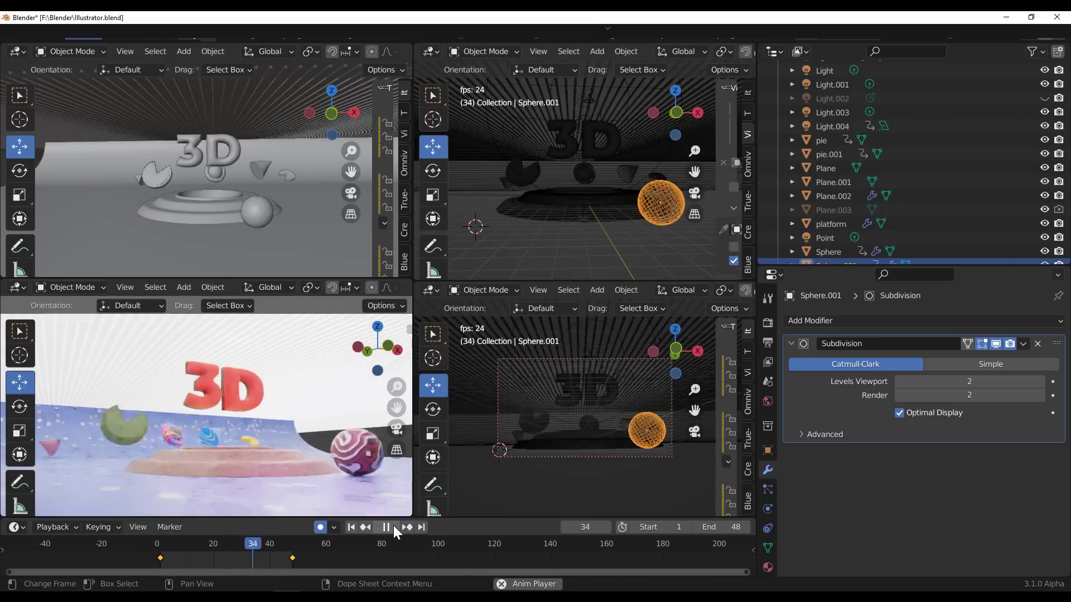